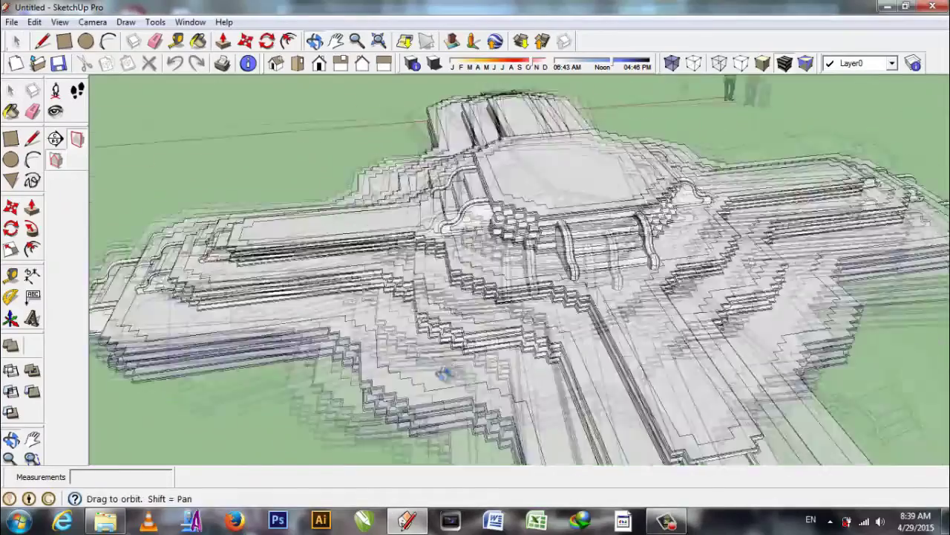
# - Select the whole cross-shaped platform and make it one group
pyautogui.hotkey('ctrl', 'a')
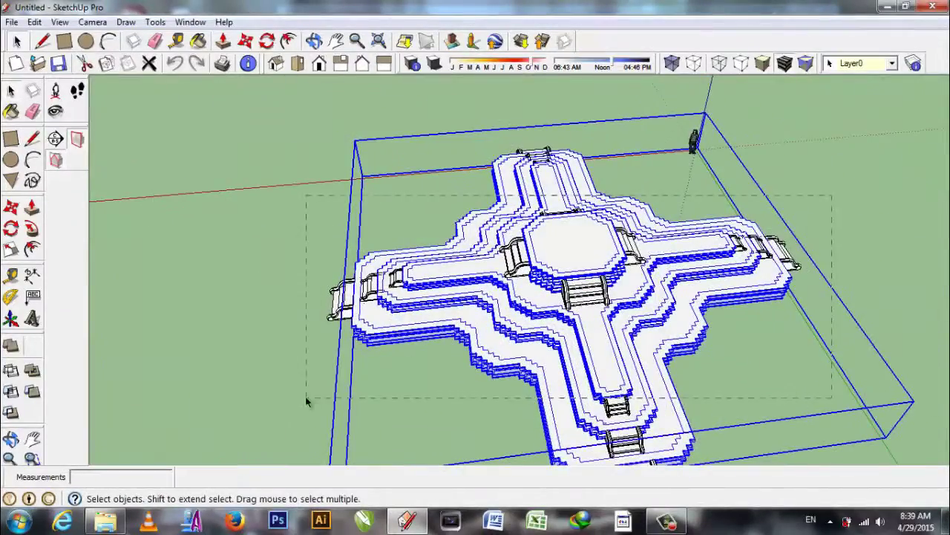
pyautogui.rightClick(568, 241)
pyautogui.click(594, 375)
pyautogui.scroll(1, 372, 243)
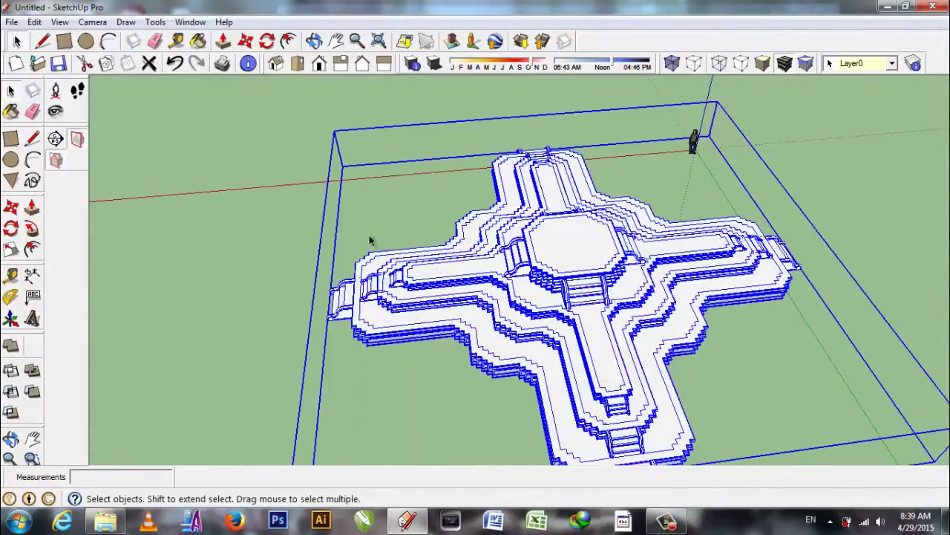
pyautogui.scroll(2, 372, 237)
pyautogui.scroll(3, 416, 264)
pyautogui.scroll(2, 467, 291)
# - Set a top-down parallel-projection view centred and zoomed on the central octagon
pyautogui.moveTo(133, 90); pyautogui.dragTo(316, 104, button='middle')
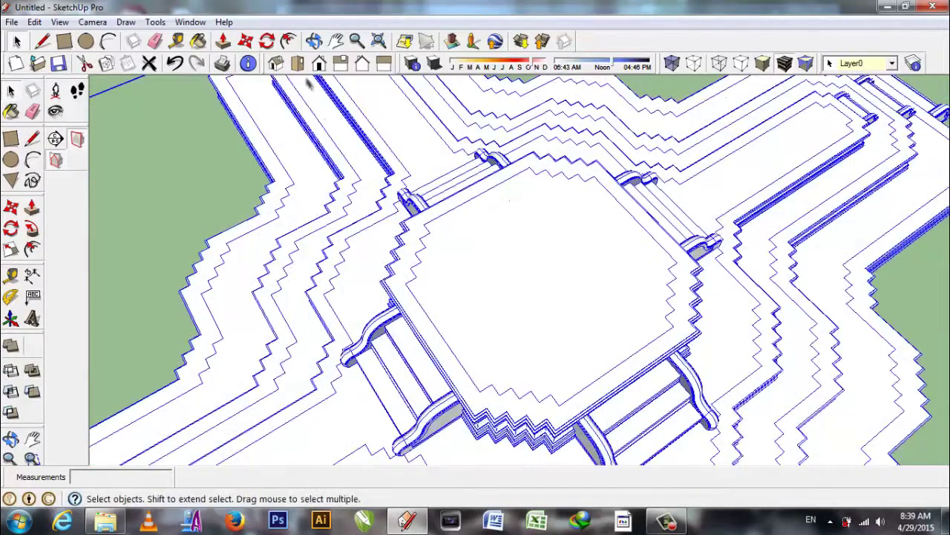
pyautogui.click(299, 66)
pyautogui.click(92, 22)
pyautogui.click(159, 89)
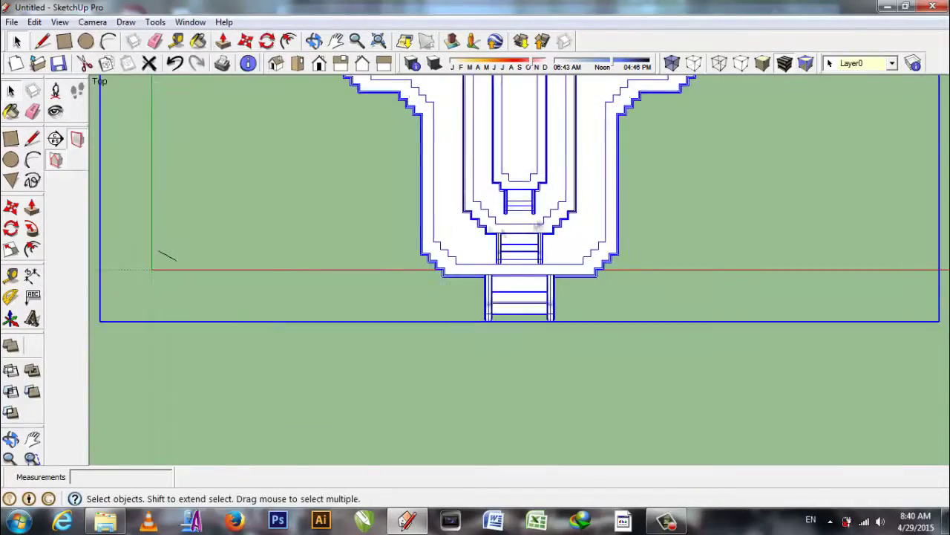
pyautogui.moveTo(164, 256); pyautogui.dragTo(172, 332, button='middle')
pyautogui.click(297, 63)
pyautogui.click(336, 41)
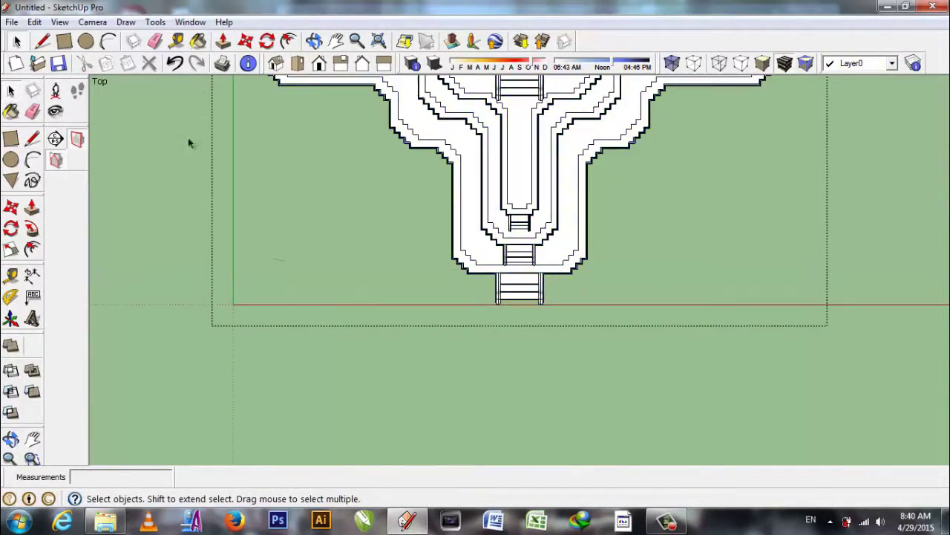
pyautogui.keyDown('shift'); pyautogui.moveTo(511, 104); pyautogui.dragTo(478, 356, button='middle'); pyautogui.keyUp('shift')
pyautogui.scroll(2, 460, 260)
pyautogui.scroll(2, 511, 242)
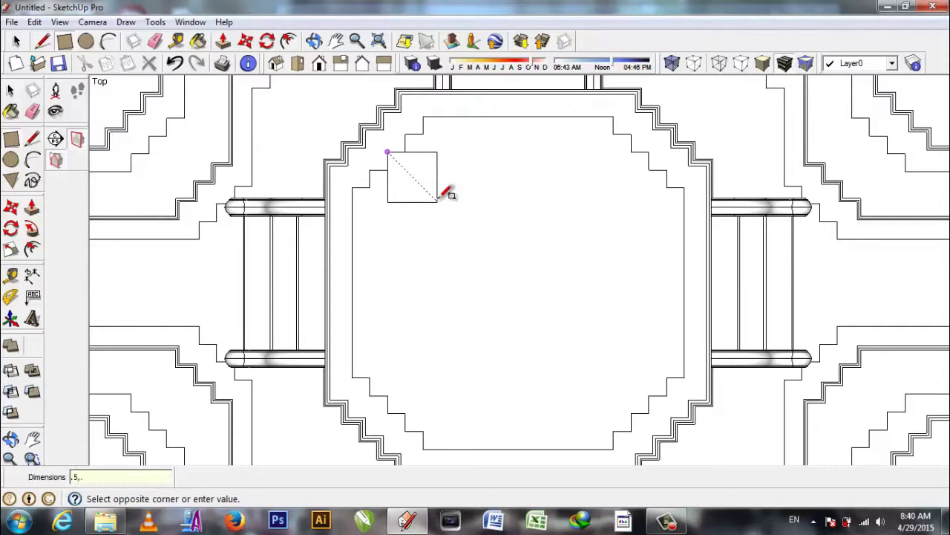
# - Finish a 0.5 by 0.5 square in the octagon's upper-left area
pyautogui.write('5')
pyautogui.press('Return')
pyautogui.scroll(2, 402, 157)
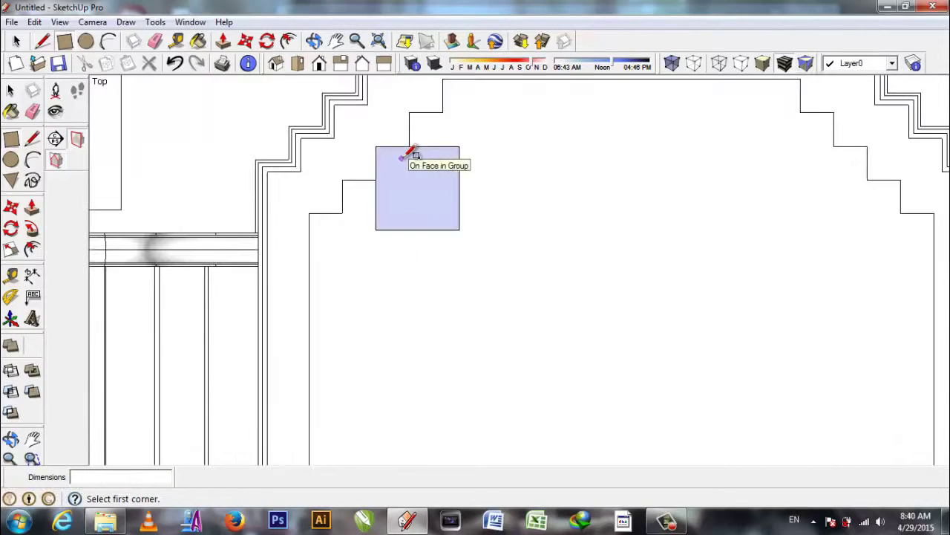
pyautogui.press('space')
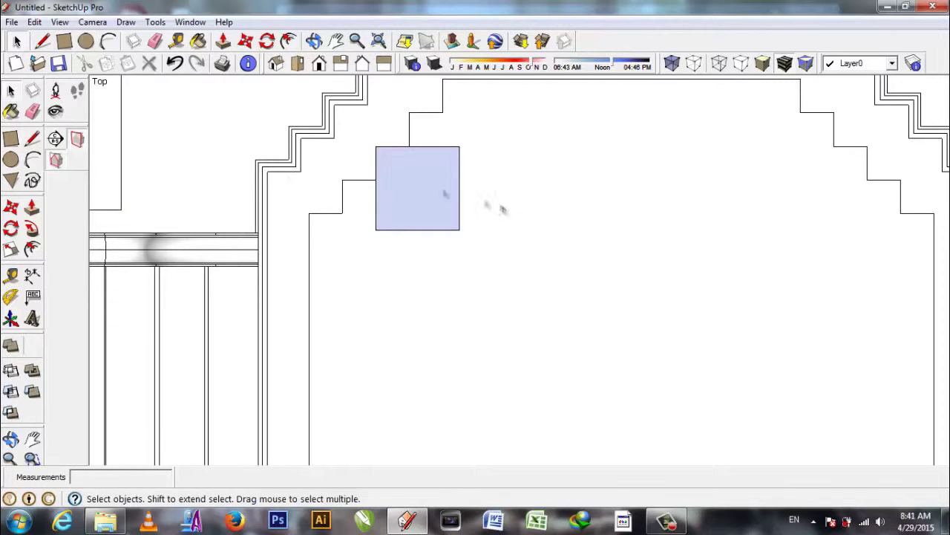
pyautogui.rightClick(423, 179)
pyautogui.click(637, 233)
pyautogui.scroll(-5, 518, 273)
pyautogui.click(190, 22)
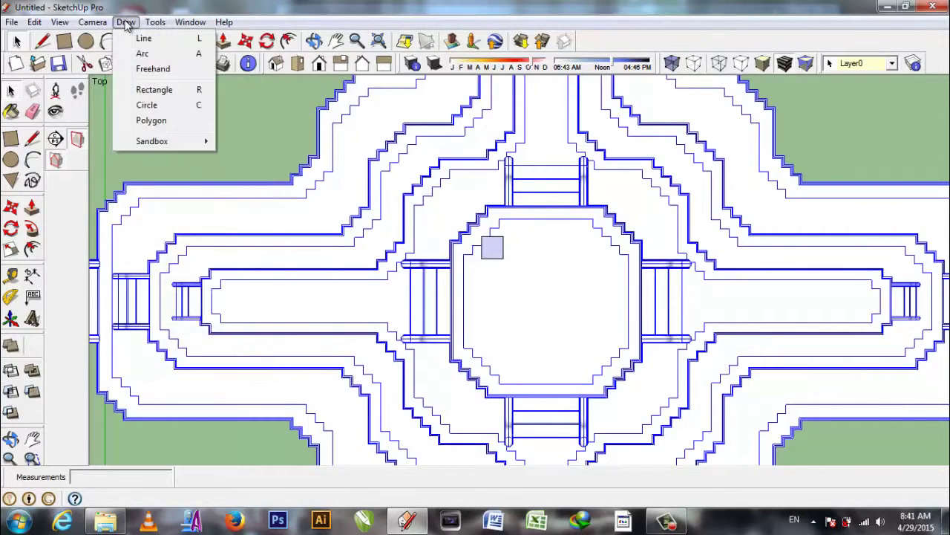
# - Open the Layers panel and add a new layer named Plan-1
pyautogui.click(854, 108)
pyautogui.click(913, 65)
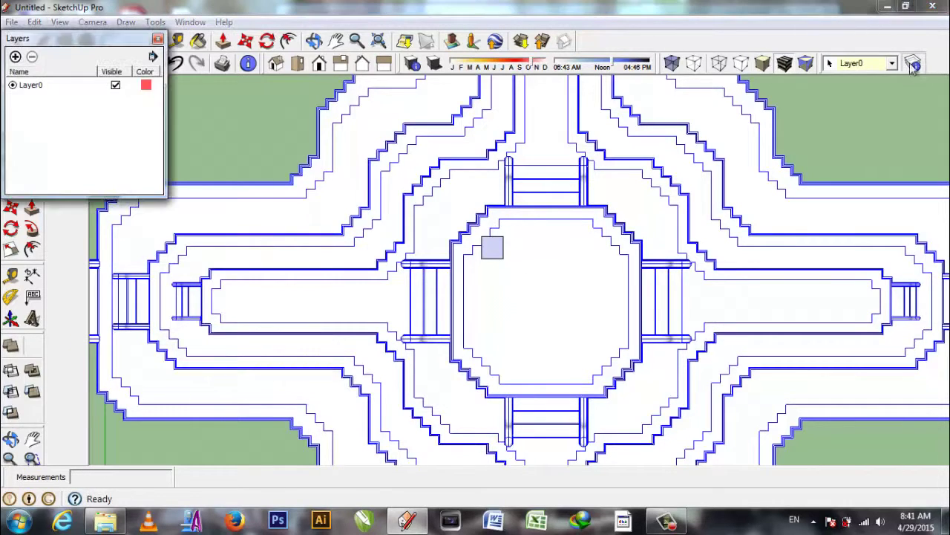
pyautogui.moveTo(81, 38); pyautogui.dragTo(336, 168)
pyautogui.write('Plan-1')
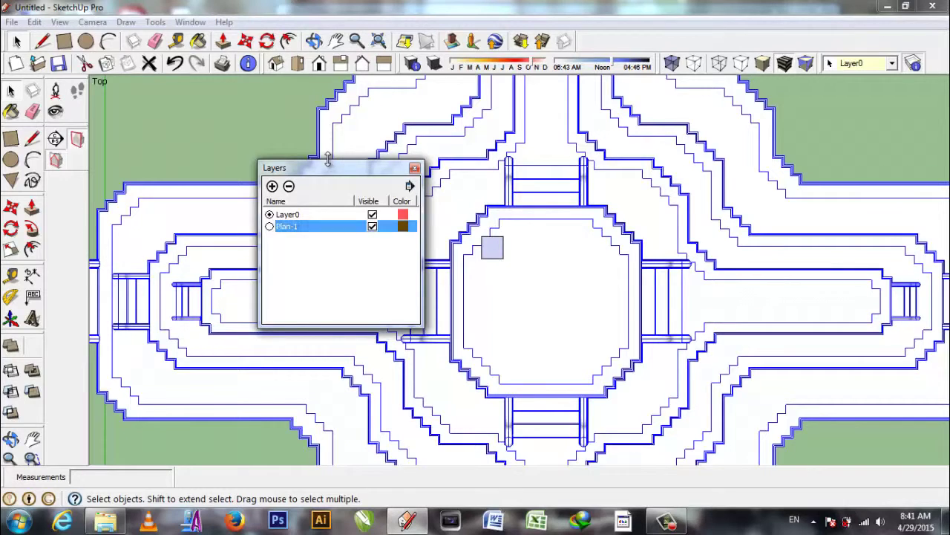
# - Assign the platform group to Plan-1 via Entity Info and hide Plan-1
pyautogui.rightClick(544, 324)
pyautogui.click(586, 114)
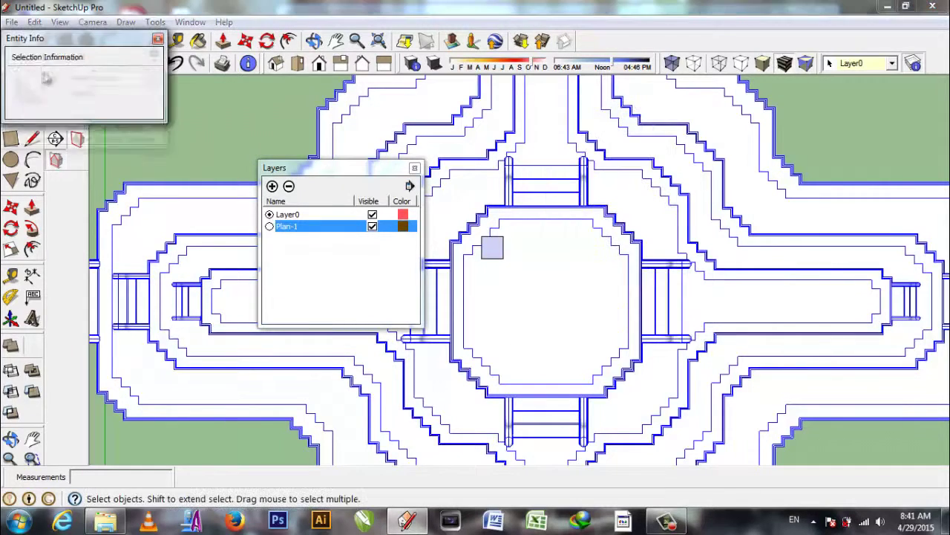
pyautogui.moveTo(45, 11); pyautogui.dragTo(303, 254)
pyautogui.click(421, 254)
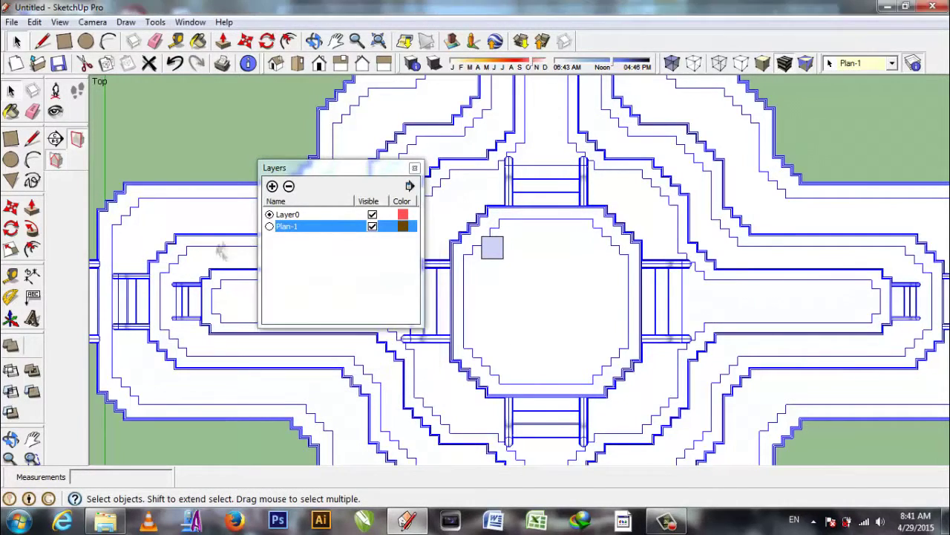
pyautogui.click(372, 225)
pyautogui.moveTo(361, 169); pyautogui.dragTo(862, 110)
pyautogui.doubleClick(495, 239)
pyautogui.scroll(5, 496, 248)
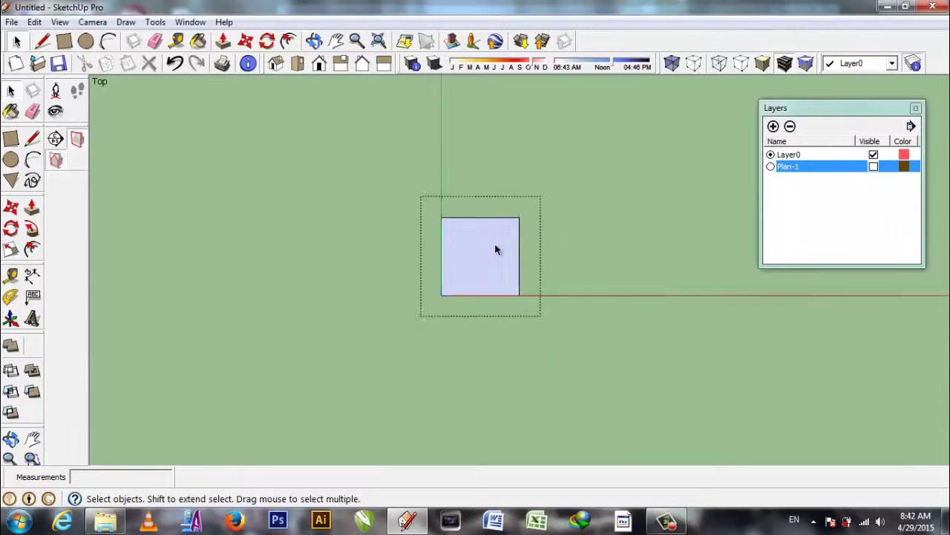
# - Offset the square's outline inward by 0.02 several times
pyautogui.press('f')
pyautogui.click(449, 180)
pyautogui.click(461, 193)
pyautogui.click(461, 188)
pyautogui.press('Return')
pyautogui.click(464, 196)
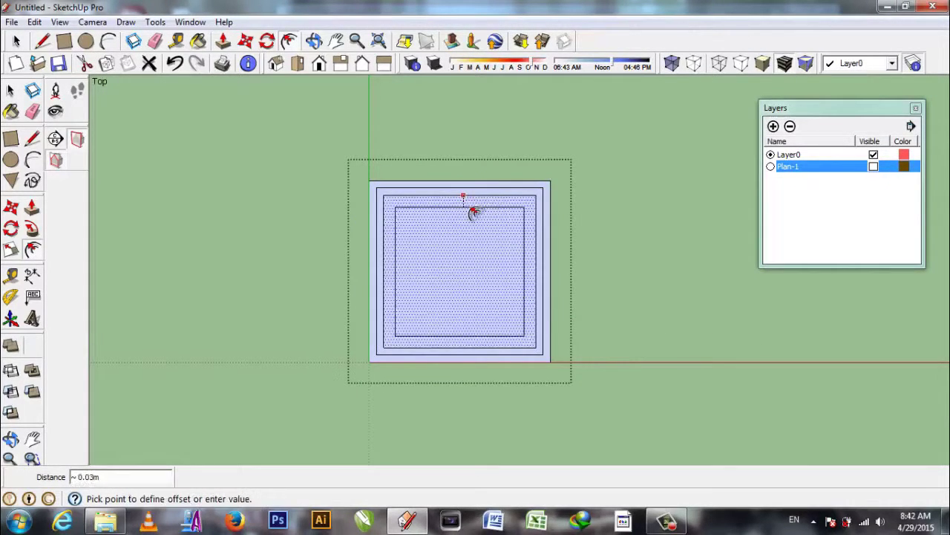
pyautogui.press('Return')
pyautogui.scroll(2, 418, 224)
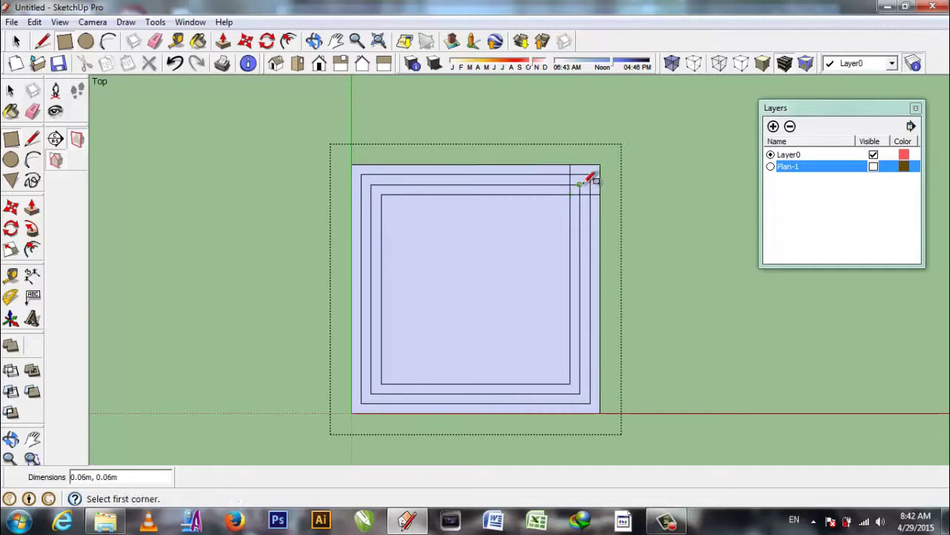
# - Cancel the unfinished corner rectangles while zooming in on the corners
pyautogui.press('Escape')
pyautogui.scroll(1, 417, 165)
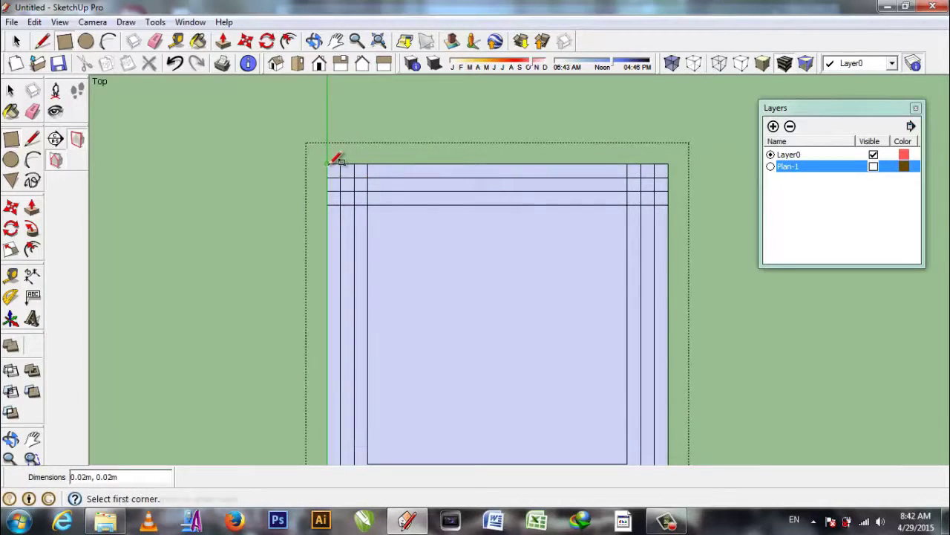
pyautogui.press('Escape')
pyautogui.scroll(1, 534, 332)
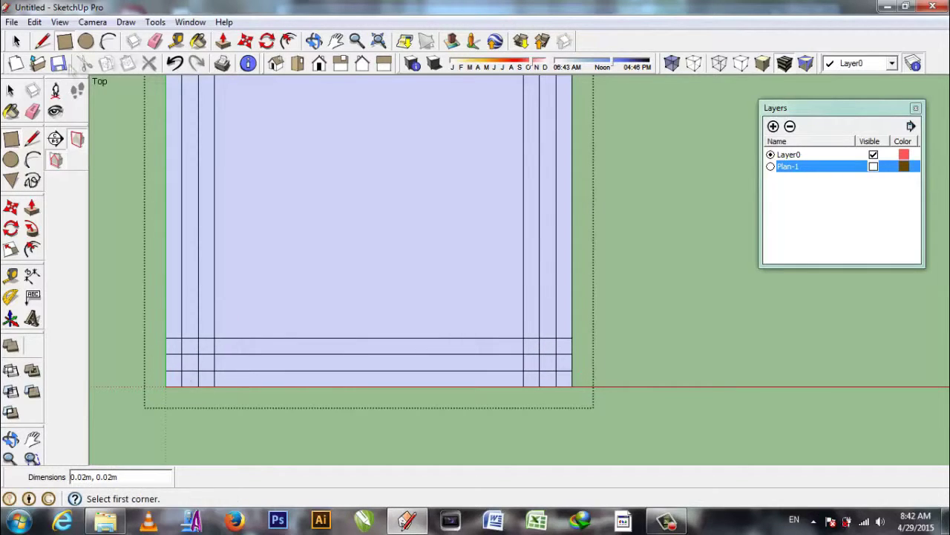
# - Erase the stair-step edges at the upper-right and upper-left corners
pyautogui.press('e')
pyautogui.scroll(2, 523, 336)
pyautogui.scroll(-3, 520, 394)
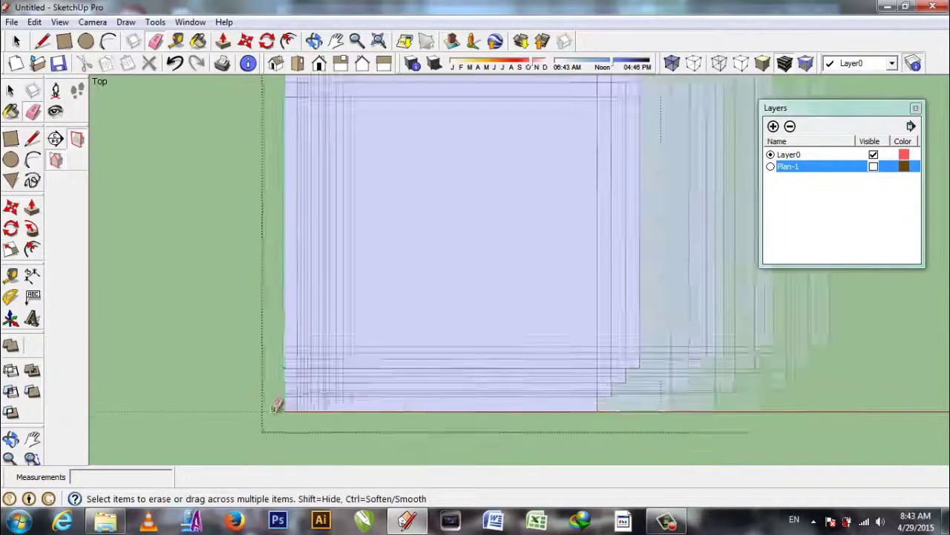
pyautogui.scroll(3, 278, 403)
pyautogui.scroll(-3, 461, 220)
pyautogui.scroll(3, 475, 191)
pyautogui.moveTo(475, 191)
pyautogui.mouseDown()
pyautogui.moveTo(555, 227)
pyautogui.moveTo(583, 209)
pyautogui.mouseUp()
pyautogui.scroll(-3, 297, 265)
pyautogui.moveTo(297, 265)
pyautogui.mouseDown()
pyautogui.moveTo(414, 174)
pyautogui.moveTo(335, 169)
pyautogui.mouseUp()
# - Erase edges at the remaining stepped corners, leaving one notched face
pyautogui.scroll(2, 375, 273)
pyautogui.moveTo(372, 274); pyautogui.dragTo(418, 254)
pyautogui.scroll(-3, 399, 302)
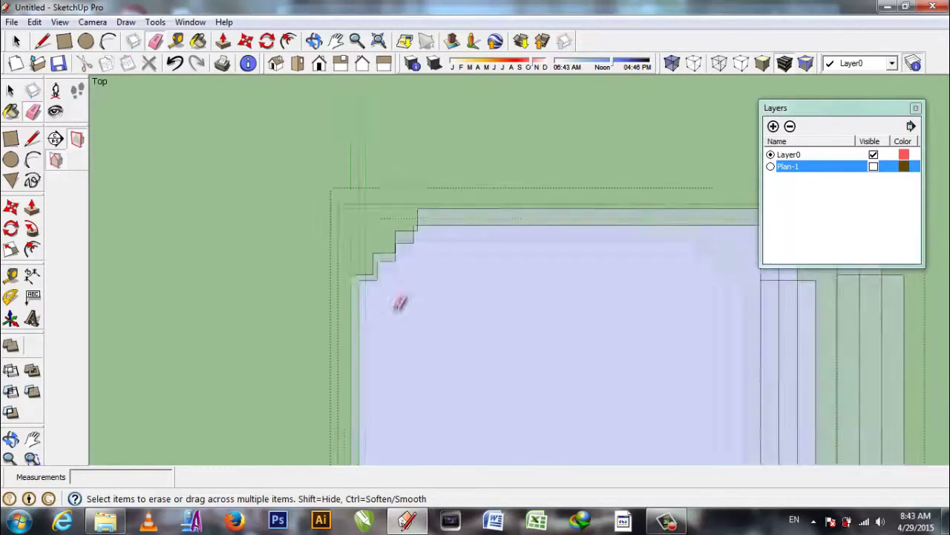
pyautogui.scroll(3, 813, 288)
pyautogui.moveTo(671, 290); pyautogui.dragTo(672, 291)
pyautogui.scroll(-3, 492, 272)
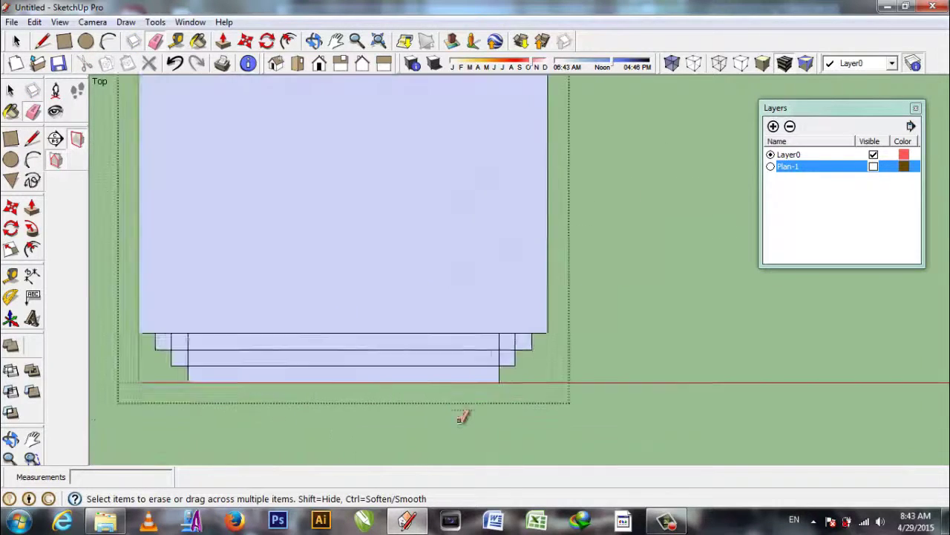
pyautogui.scroll(2, 525, 286)
pyautogui.scroll(2, 241, 285)
pyautogui.scroll(-3, 241, 284)
pyautogui.scroll(-3, 352, 297)
pyautogui.moveTo(352, 297); pyautogui.dragTo(384, 375, button='middle')
pyautogui.scroll(3, 443, 351)
pyautogui.scroll(-3, 443, 352)
# - Draw a vertical line up along the blue axis from the plan
pyautogui.press('r')
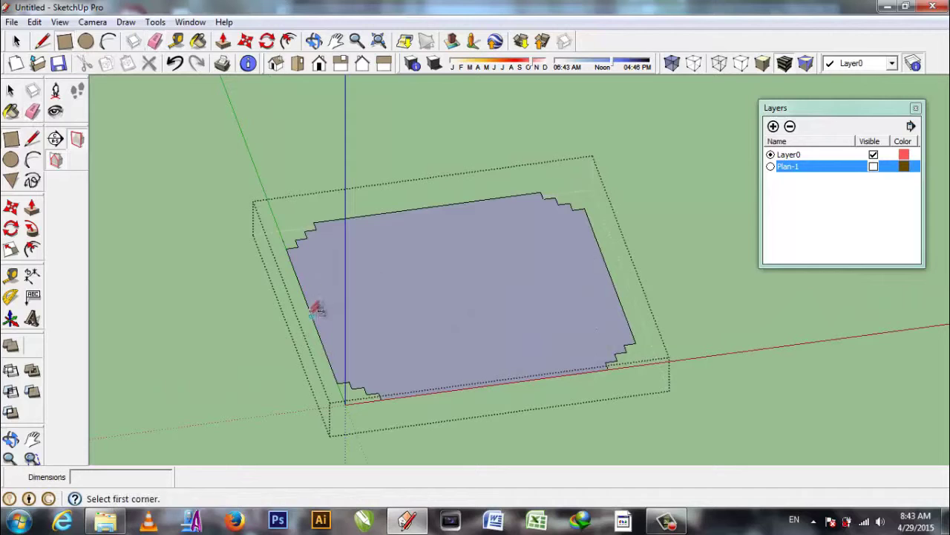
pyautogui.press('l')
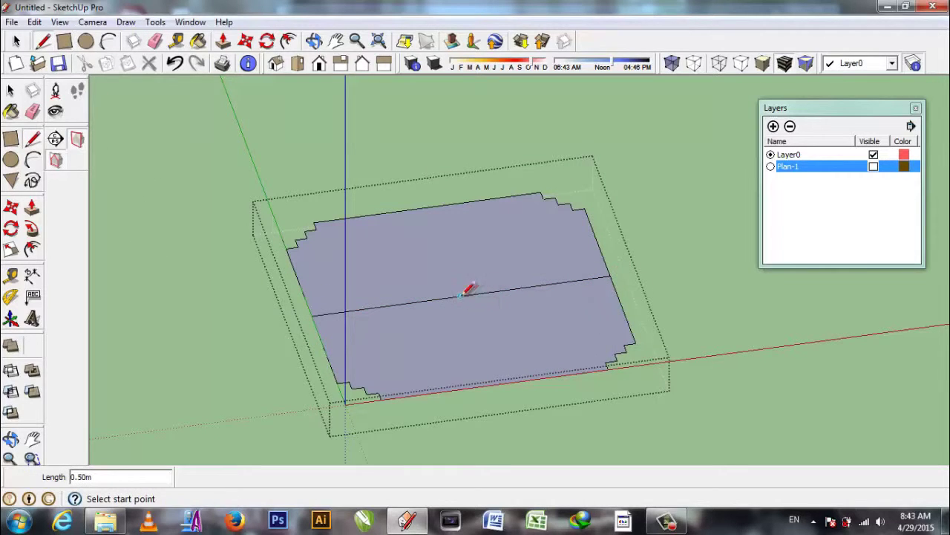
pyautogui.click(462, 117)
pyautogui.scroll(-3, 435, 333)
pyautogui.moveTo(435, 333); pyautogui.dragTo(312, 101, button='middle')
pyautogui.scroll(3, 424, 201)
pyautogui.press('Escape')
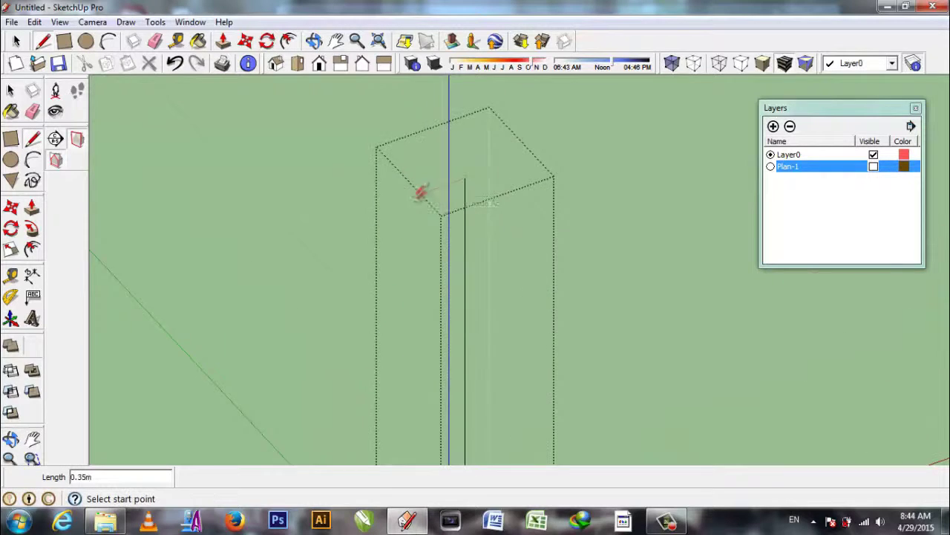
pyautogui.scroll(2, 427, 349)
# - Draw a second vertical line from the plan up to the box top
pyautogui.click(446, 338)
pyautogui.scroll(-3, 431, 318)
pyautogui.click(438, 148)
pyautogui.press('Escape')
pyautogui.scroll(2, 441, 307)
pyautogui.scroll(3, 334, 270)
pyautogui.scroll(2, 386, 330)
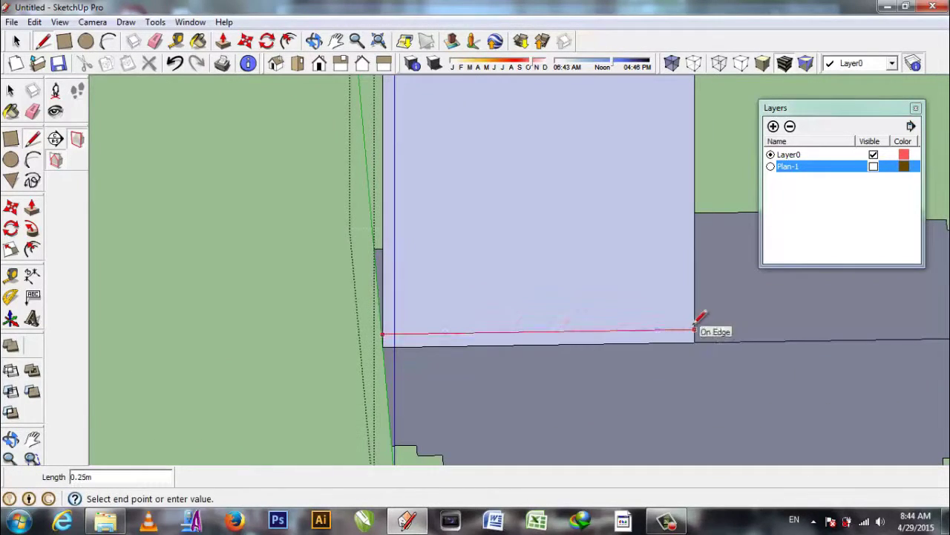
pyautogui.scroll(-2, 551, 336)
# - Erase the extra edges on the upright profile face
pyautogui.press('e')
pyautogui.scroll(-2, 658, 335)
pyautogui.scroll(-3, 658, 335)
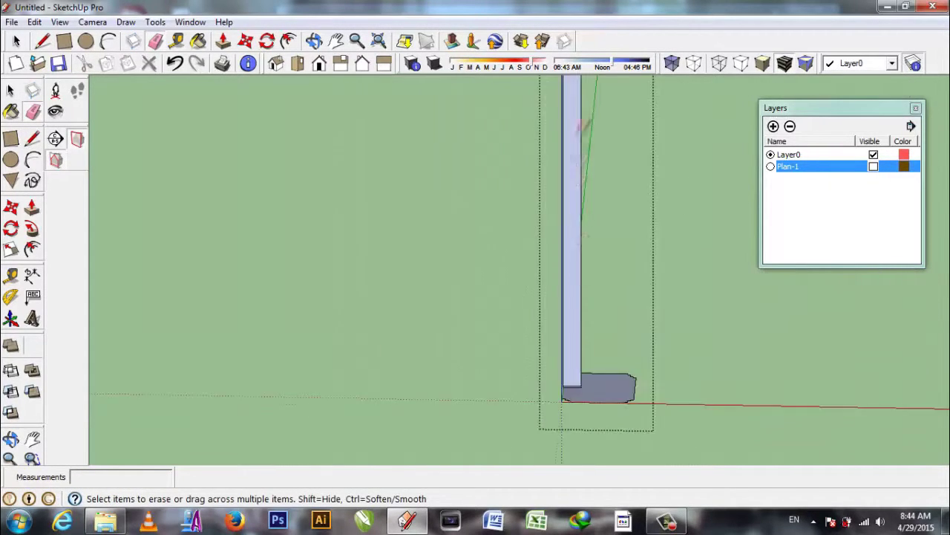
pyautogui.scroll(3, 569, 391)
pyautogui.scroll(3, 569, 390)
pyautogui.scroll(-2, 542, 230)
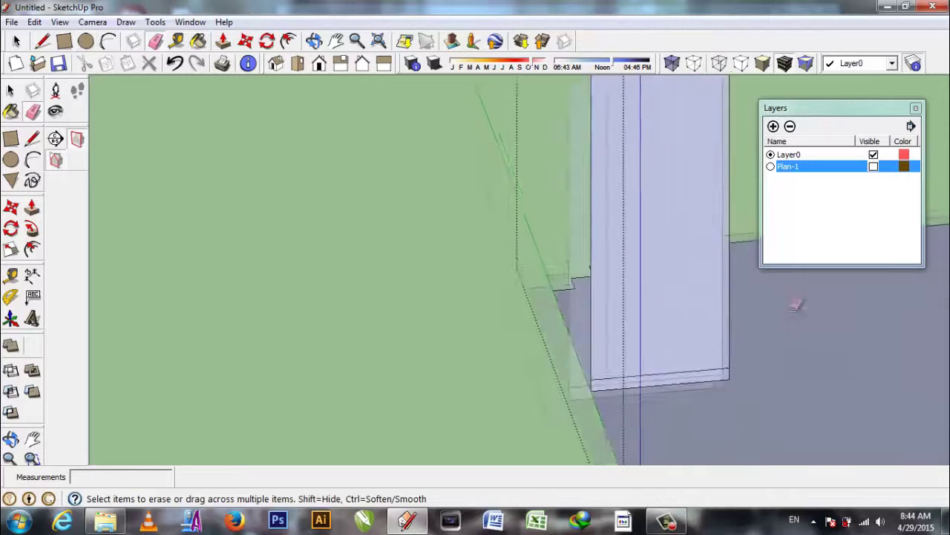
pyautogui.scroll(2, 446, 282)
pyautogui.press('l')
pyautogui.scroll(1, 385, 327)
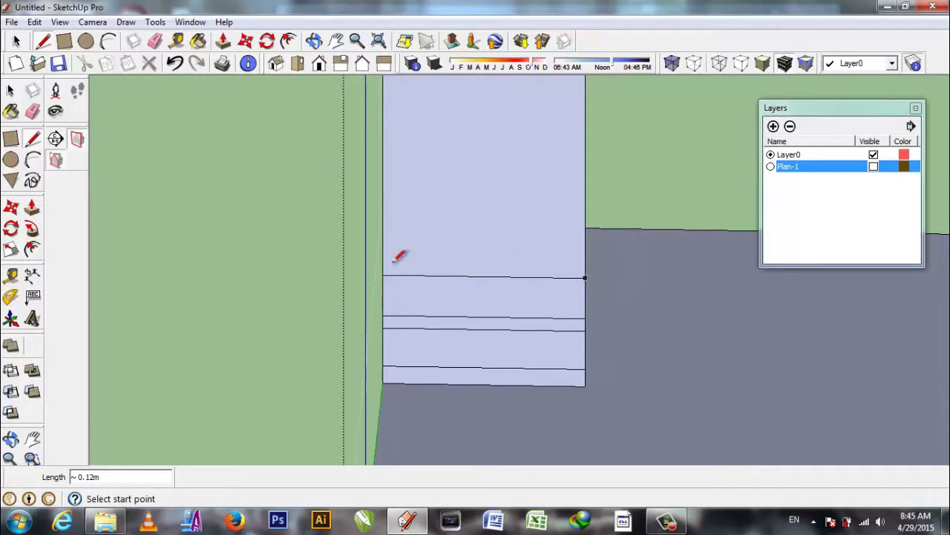
# - Add two horizontal edges and a first curved segment across the base profile
pyautogui.click(585, 265)
pyautogui.scroll(-1, 420, 163)
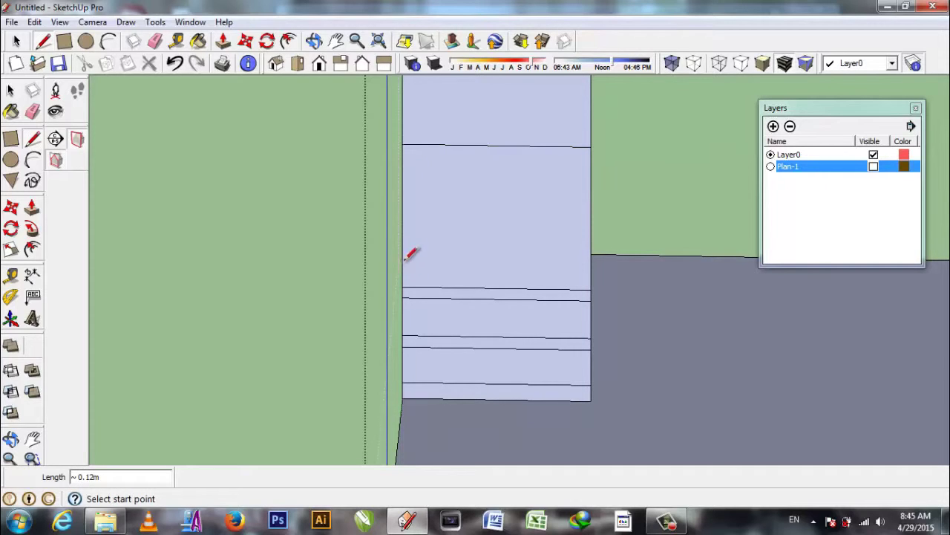
pyautogui.click(587, 250)
pyautogui.scroll(2, 393, 383)
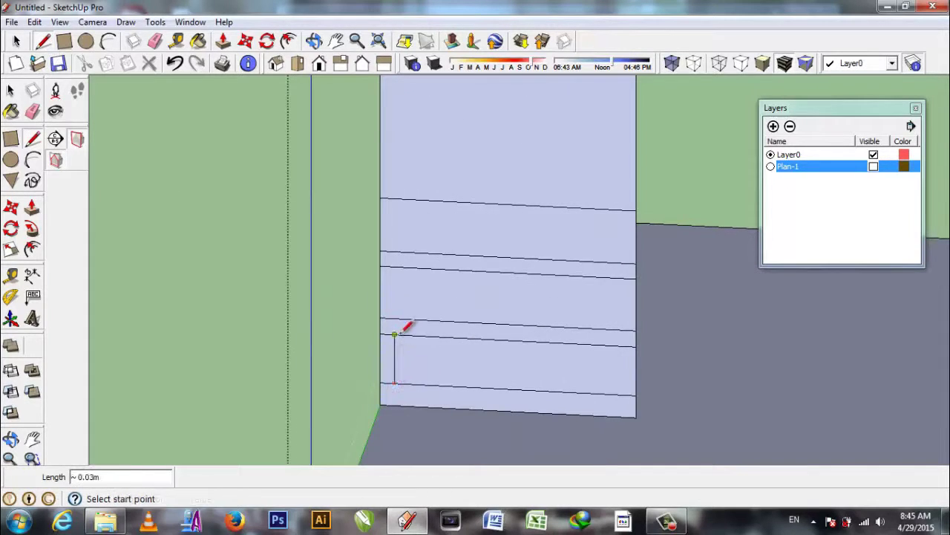
pyautogui.click(108, 41)
pyautogui.scroll(2, 436, 324)
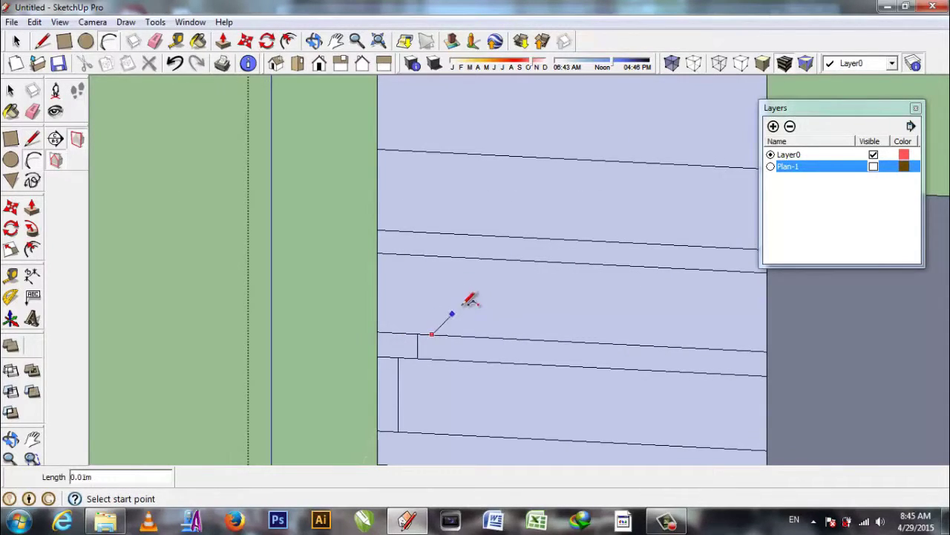
pyautogui.click(468, 301)
pyautogui.scroll(2, 465, 316)
pyautogui.click(346, 304)
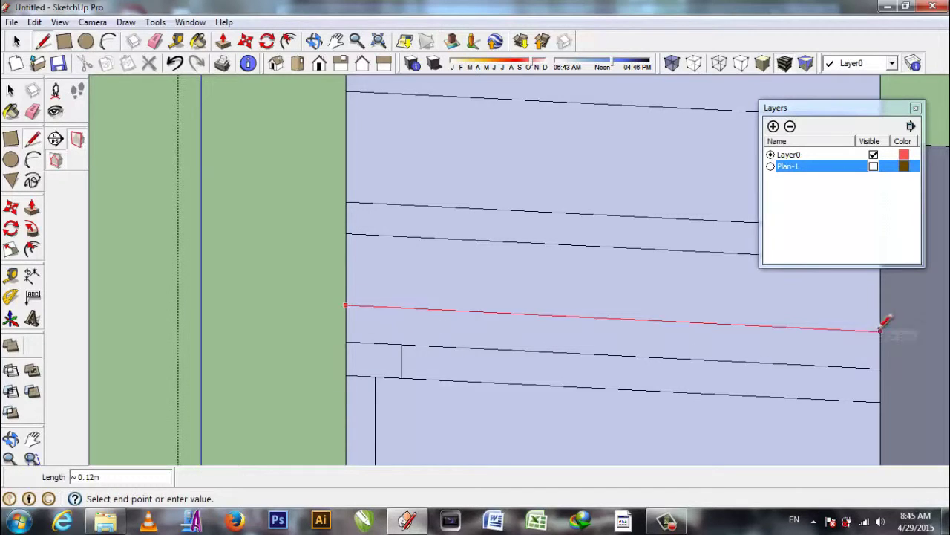
# - Draw a curved arc at the profile corner, finishing it at its bulge
pyautogui.click(108, 40)
pyautogui.scroll(2, 417, 320)
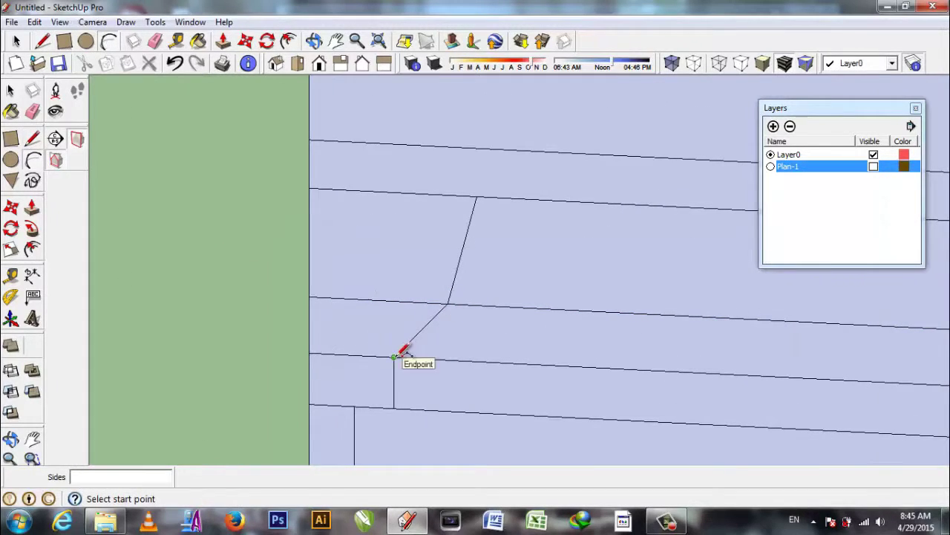
pyautogui.click(458, 225)
pyautogui.scroll(-2, 438, 267)
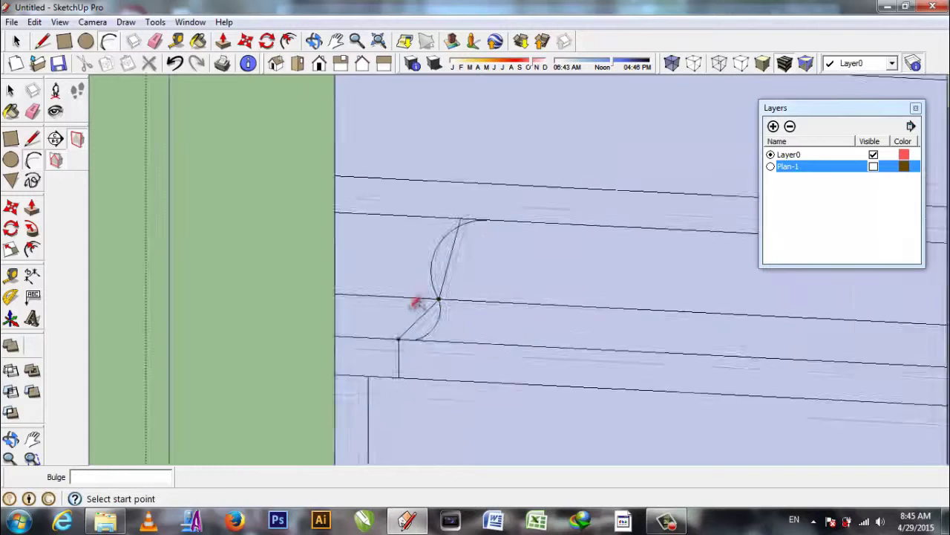
pyautogui.scroll(-2, 453, 252)
pyautogui.press('l')
pyautogui.keyDown('shift'); pyautogui.moveTo(462, 226); pyautogui.dragTo(469, 350, button='middle'); pyautogui.keyUp('shift')
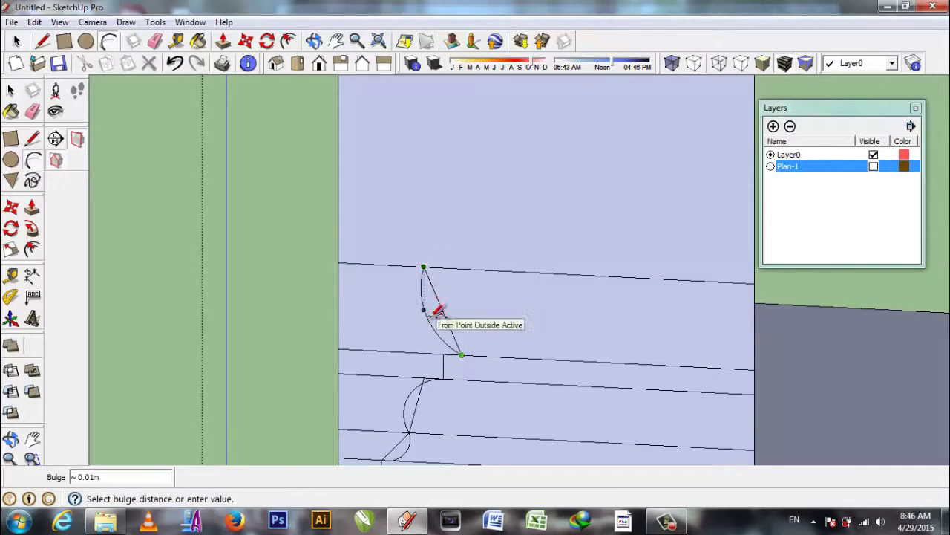
pyautogui.click(438, 311)
pyautogui.scroll(-1, 312, 230)
pyautogui.scroll(-2, 312, 230)
pyautogui.press('l')
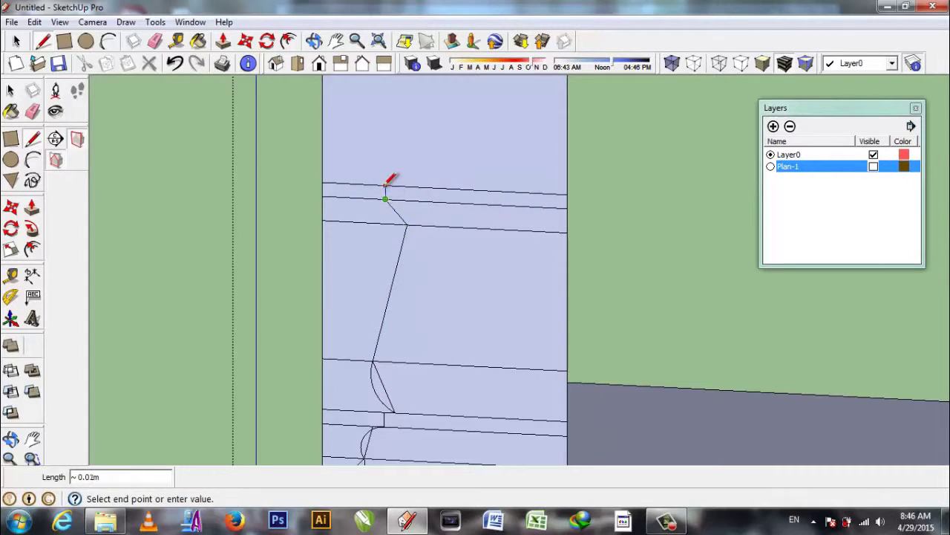
# - Draw another arc at the line junction and a short edge between the top lines
pyautogui.press('a')
pyautogui.scroll(1, 375, 360)
pyautogui.click(420, 242)
pyautogui.scroll(1, 423, 208)
pyautogui.click(382, 137)
pyautogui.click(423, 186)
pyautogui.scroll(1, 409, 149)
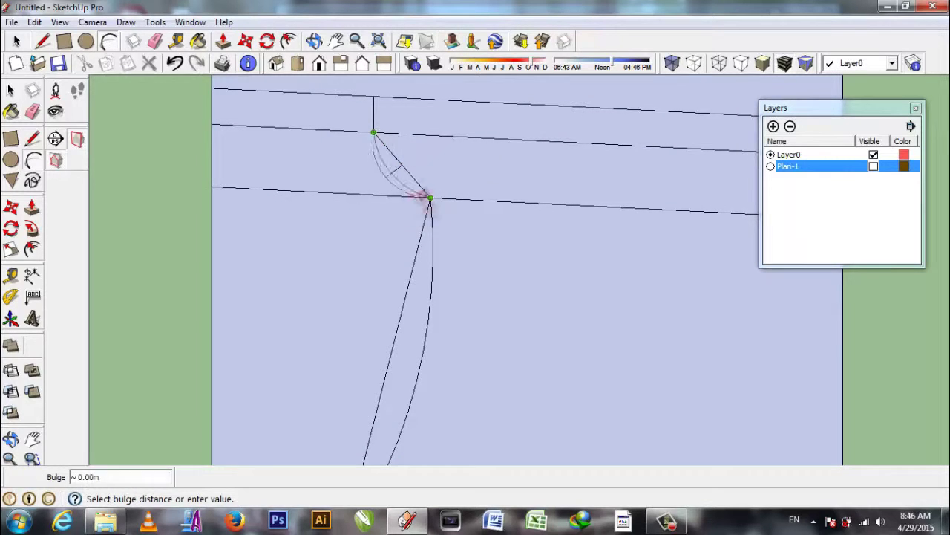
pyautogui.click(407, 176)
pyautogui.scroll(-2, 356, 245)
pyautogui.press('l')
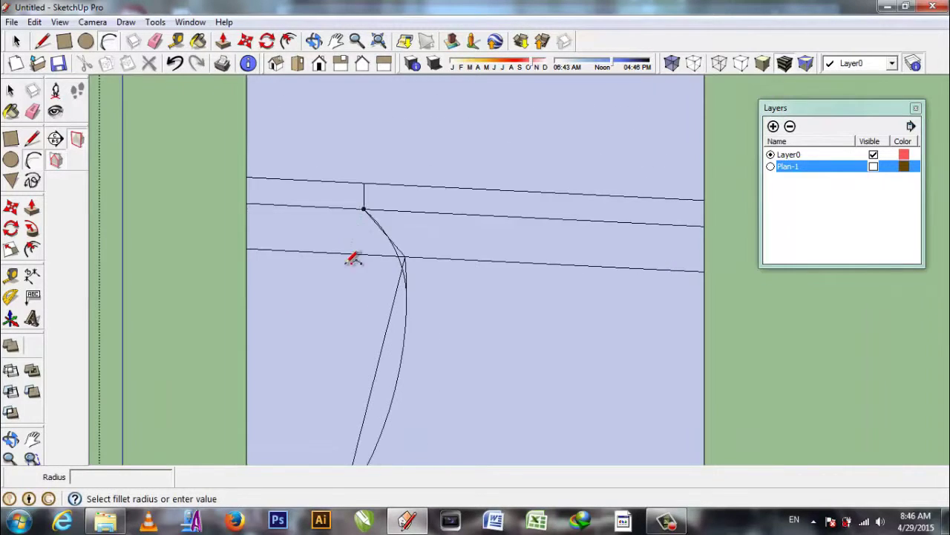
pyautogui.click(388, 158)
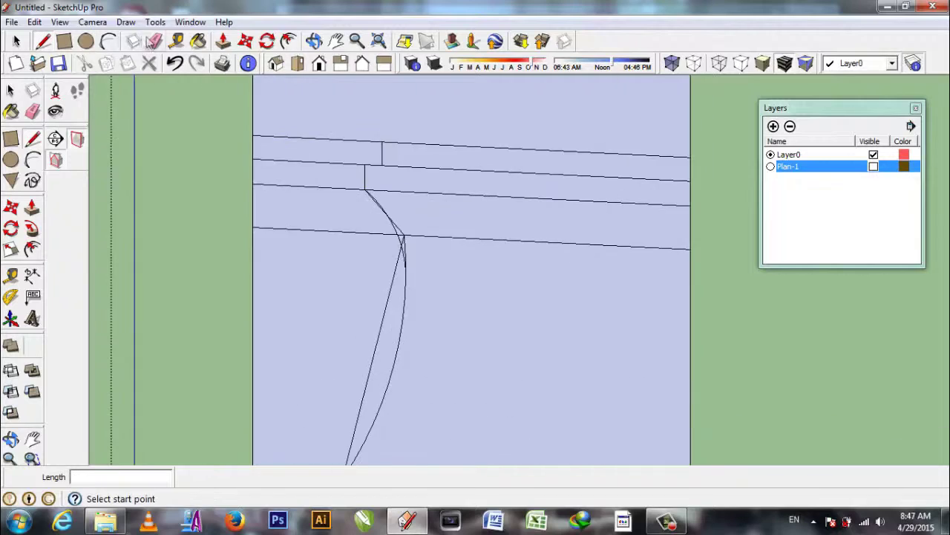
pyautogui.scroll(2, 443, 278)
# - Erase the stray edge from the moulding profile and orbit out to view it
pyautogui.press('e')
pyautogui.click(369, 276)
pyautogui.scroll(-3, 322, 267)
pyautogui.scroll(1, 310, 386)
pyautogui.scroll(-1, 297, 360)
pyautogui.scroll(4, 358, 349)
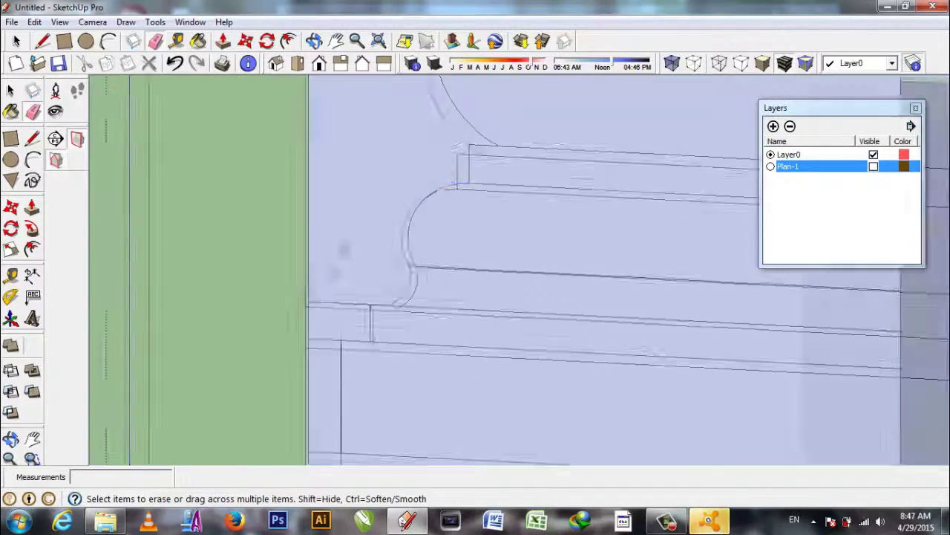
pyautogui.scroll(-3, 530, 378)
pyautogui.moveTo(611, 186); pyautogui.dragTo(389, 337, button='middle')
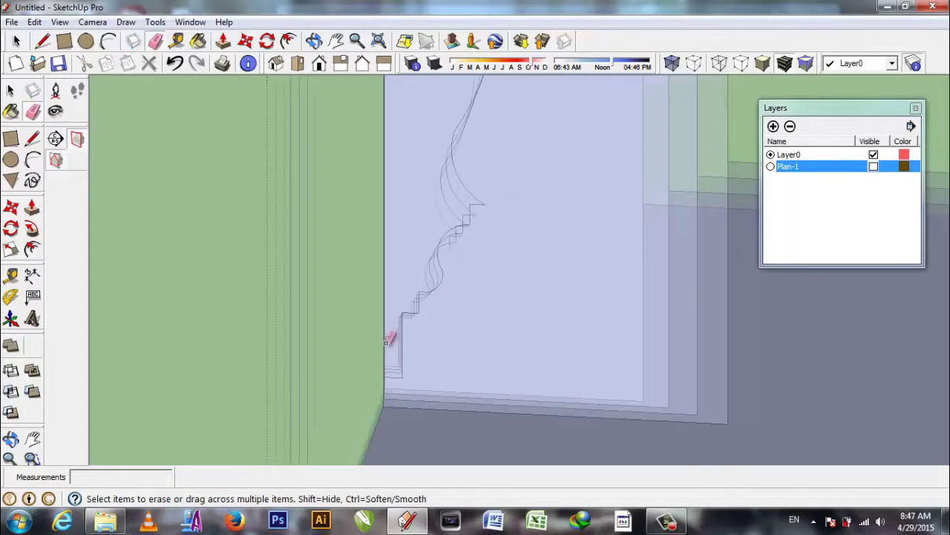
pyautogui.scroll(-3, 275, 265)
pyautogui.moveTo(276, 265)
pyautogui.mouseDown(button='middle')
pyautogui.moveTo(329, 275)
pyautogui.moveTo(335, 197)
pyautogui.mouseUp(button='middle')
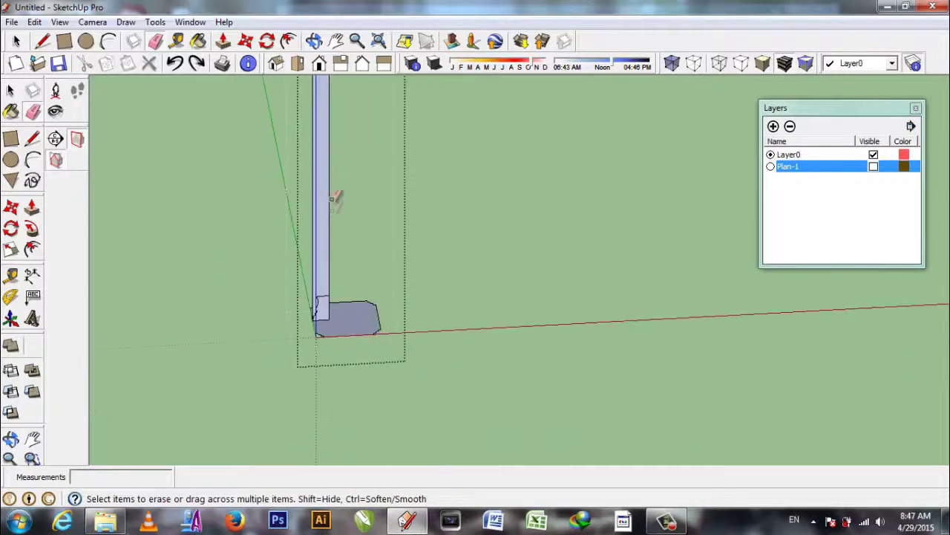
# - Select the molded profile and set a copy of it down beside the column
pyautogui.scroll(3, 354, 293)
pyautogui.moveTo(244, 319); pyautogui.dragTo(330, 336, button='middle')
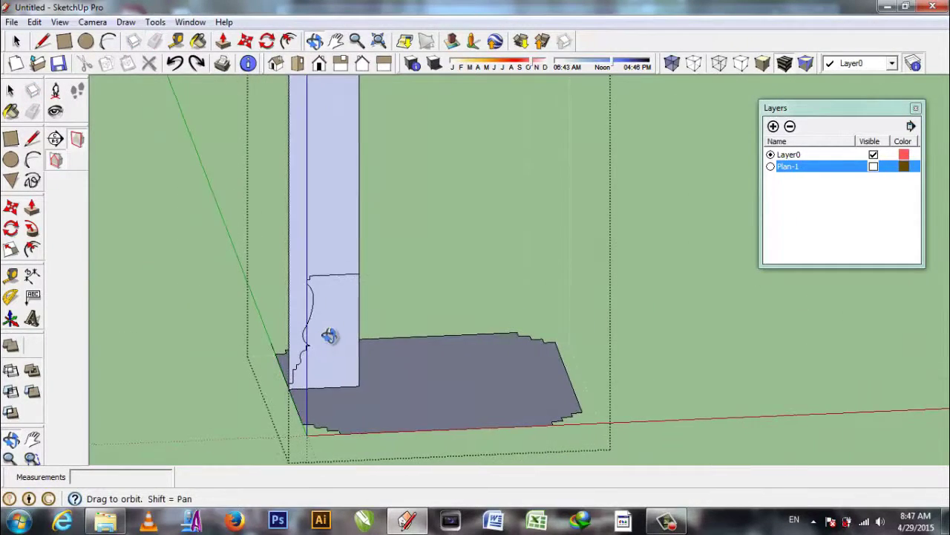
pyautogui.click(16, 41)
pyautogui.click(326, 334)
pyautogui.press('m')
pyautogui.keyDown('ctrl'); pyautogui.click(361, 386); pyautogui.keyUp('ctrl')
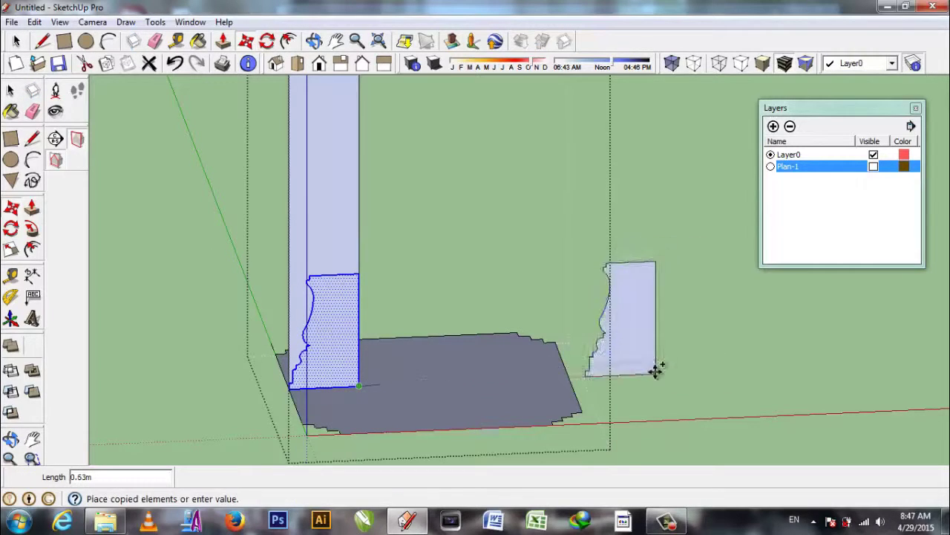
pyautogui.click(640, 356)
# - Raise the profile copy up the column shaft to sit at its top
pyautogui.rightClick(643, 342)
pyautogui.press('Escape')
pyautogui.click(647, 264)
pyautogui.moveTo(584, 364); pyautogui.dragTo(570, 121, button='middle')
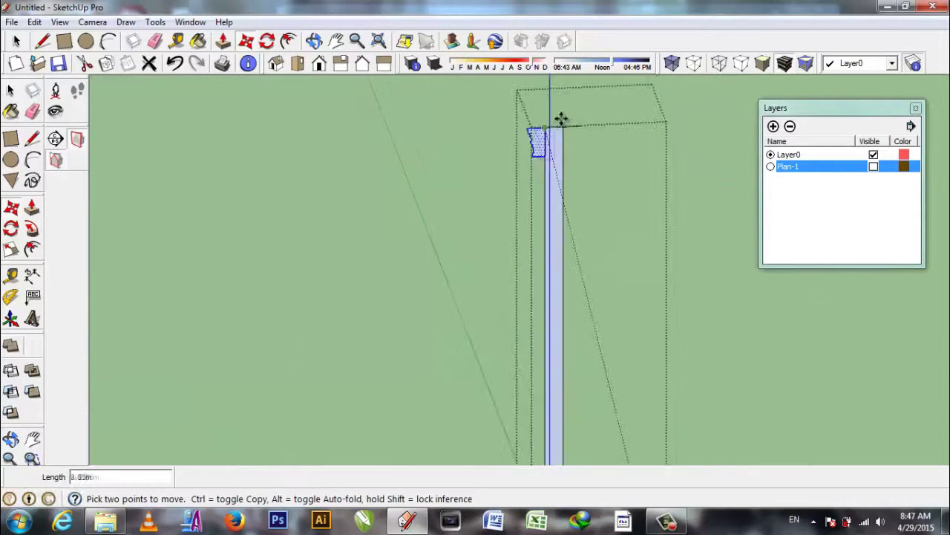
pyautogui.scroll(2, 573, 122)
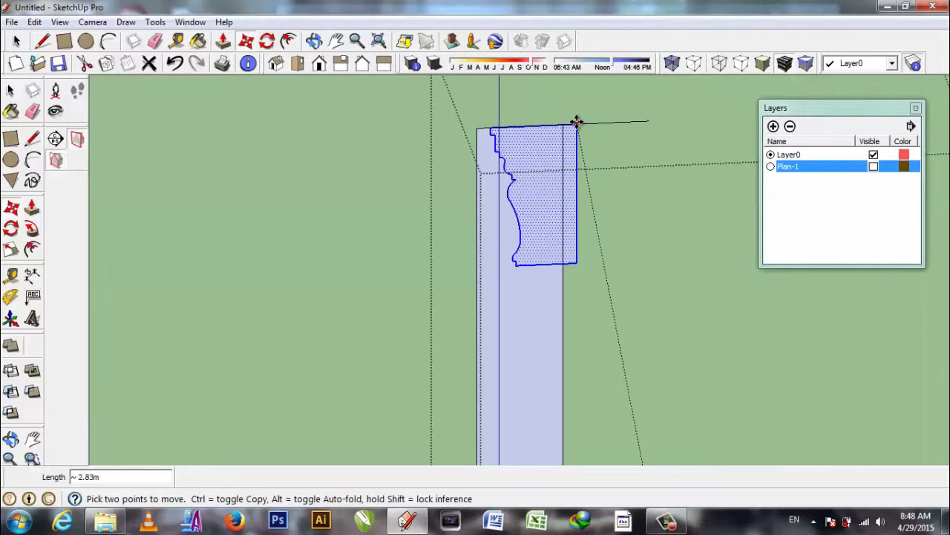
pyautogui.click(577, 121)
# - Start a straight edge at the copied profile's corner while orbiting around the shaft
pyautogui.press('l')
pyautogui.scroll(2, 572, 240)
pyautogui.click(572, 238)
pyautogui.scroll(-3, 530, 297)
pyautogui.moveTo(530, 297)
pyautogui.mouseDown(button='middle')
pyautogui.moveTo(483, 471)
pyautogui.moveTo(510, 382)
pyautogui.mouseUp(button='middle')
pyautogui.scroll(3, 572, 348)
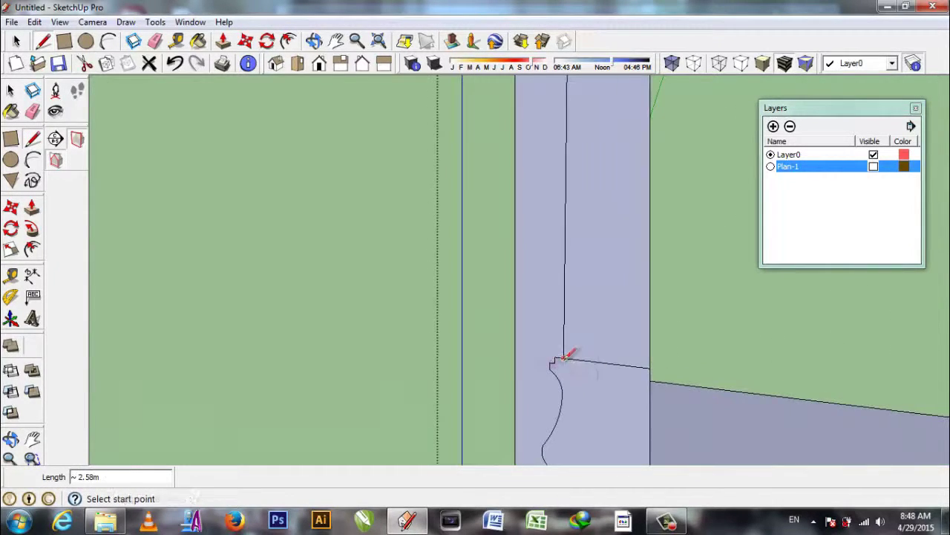
pyautogui.scroll(-3, 564, 356)
# - With the Eraser active, orbit to check the top profile and the base outline
pyautogui.press('e')
pyautogui.scroll(3, 567, 318)
pyautogui.keyDown('shift'); pyautogui.moveTo(533, 406); pyautogui.dragTo(509, 85, button='middle'); pyautogui.keyUp('shift')
pyautogui.scroll(1, 551, 100)
pyautogui.moveTo(690, 285); pyautogui.dragTo(534, 198, button='middle')
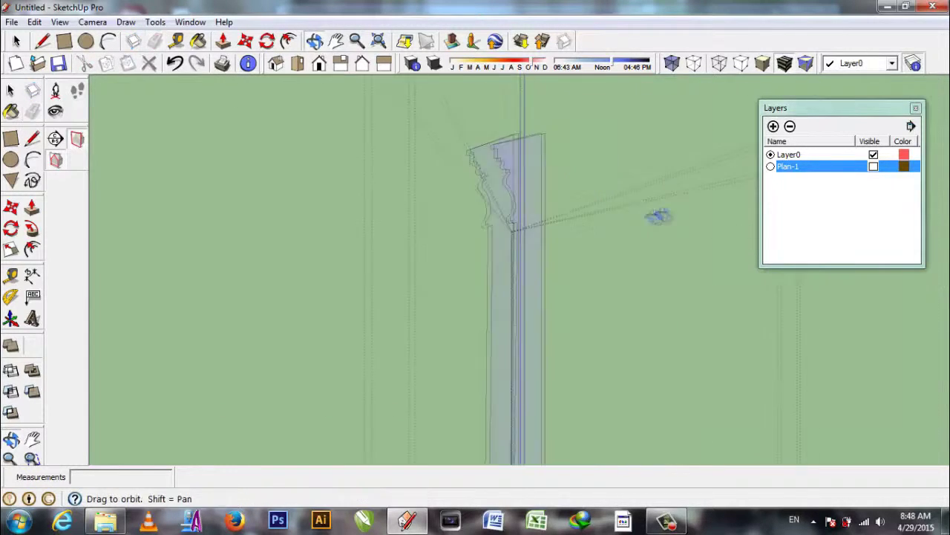
pyautogui.scroll(-2, 534, 198)
pyautogui.scroll(2, 535, 198)
# - Sweep the molded profile around the base outline into a solid column
pyautogui.press('p')
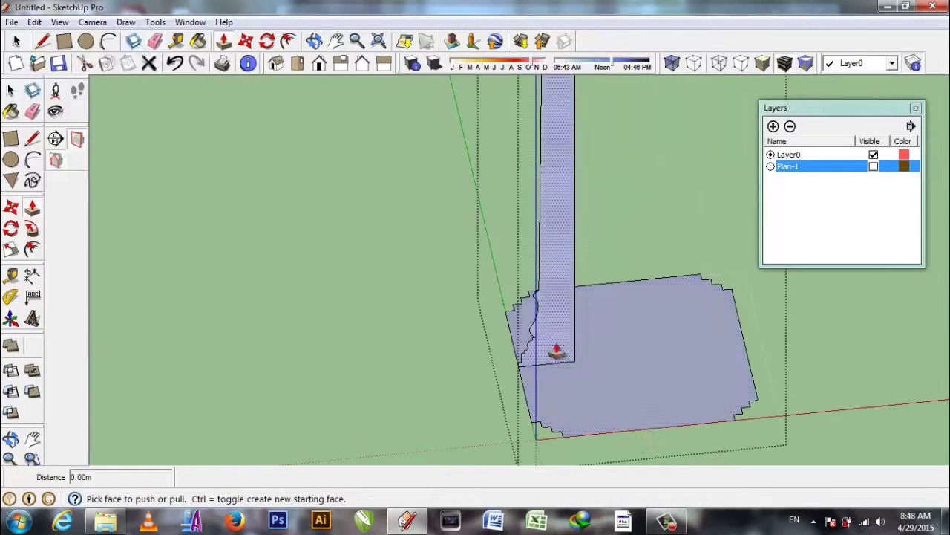
pyautogui.click(32, 249)
pyautogui.moveTo(552, 352); pyautogui.dragTo(598, 356)
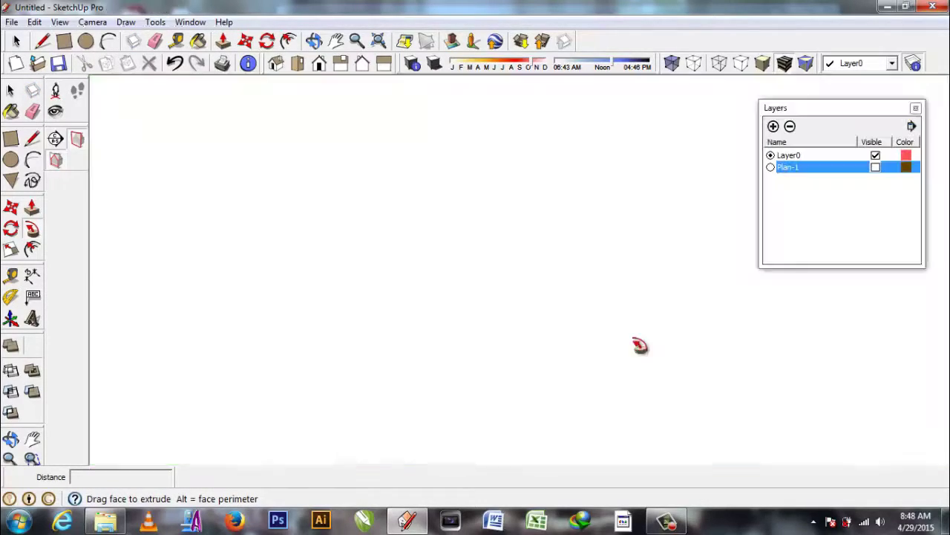
pyautogui.moveTo(641, 346)
pyautogui.mouseDown(button='middle')
pyautogui.moveTo(367, 221)
pyautogui.moveTo(529, 367)
pyautogui.moveTo(600, 350)
pyautogui.moveTo(504, 340)
pyautogui.mouseUp(button='middle')
pyautogui.scroll(-5, 529, 368)
# - Make the Plan-1 layer visible so the stepped platform appears under the column
pyautogui.press('p')
pyautogui.press('F2')
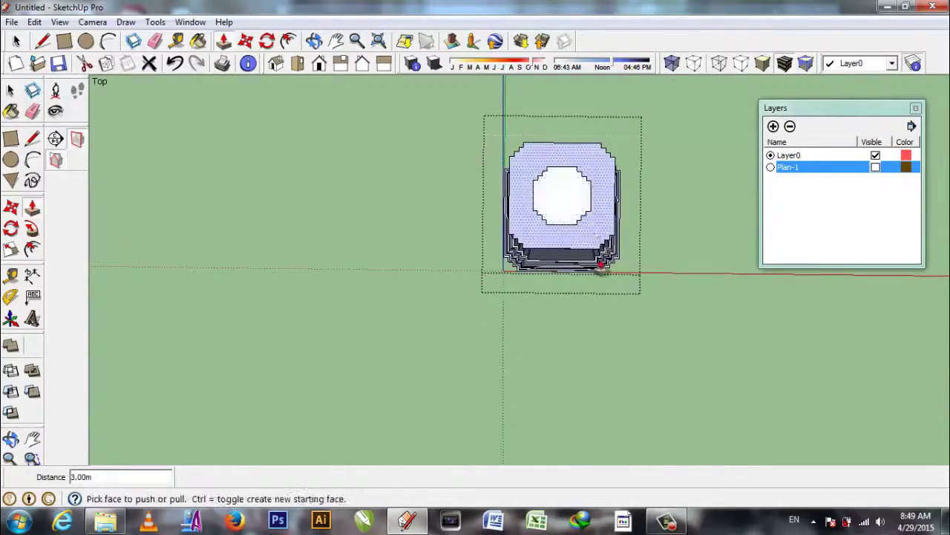
pyautogui.moveTo(600, 261); pyautogui.dragTo(742, 222, button='middle')
pyautogui.click(875, 167)
pyautogui.press('space')
pyautogui.moveTo(293, 259)
pyautogui.mouseDown(button='middle')
pyautogui.moveTo(378, 338)
pyautogui.moveTo(864, 383)
pyautogui.moveTo(807, 435)
pyautogui.mouseUp(button='middle')
# - Start an edge at the column-base corner, then cancel it
pyautogui.scroll(5, 806, 435)
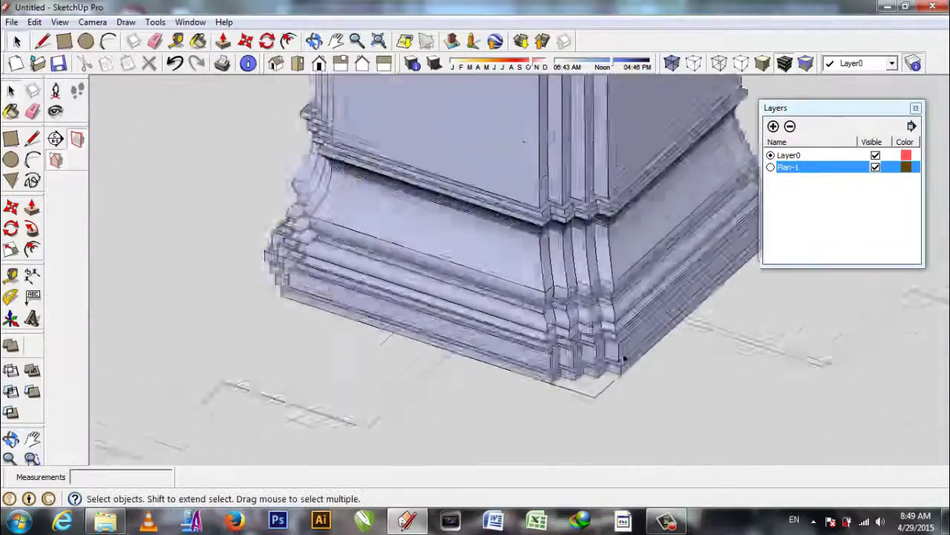
pyautogui.scroll(-5, 624, 358)
pyautogui.click(42, 43)
pyautogui.scroll(-2, 652, 337)
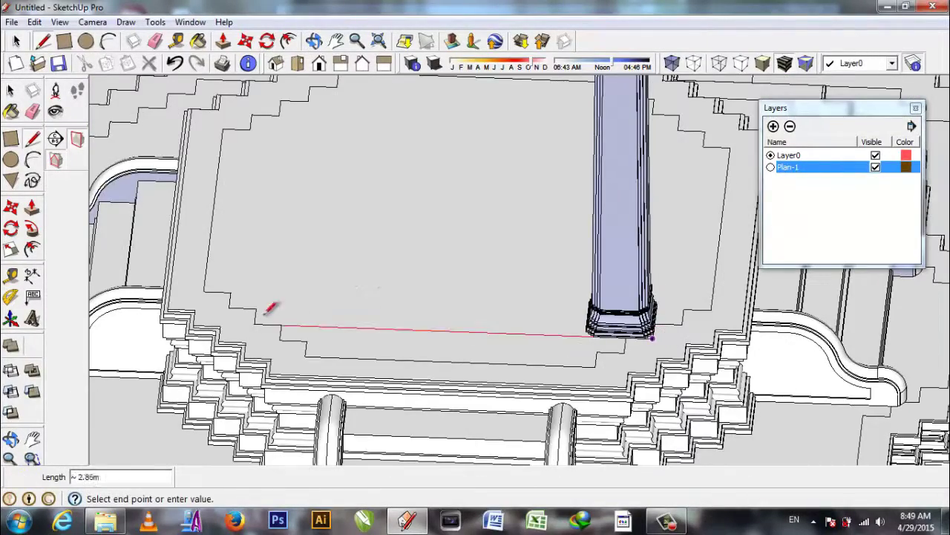
pyautogui.press('space')
pyautogui.scroll(2, 223, 255)
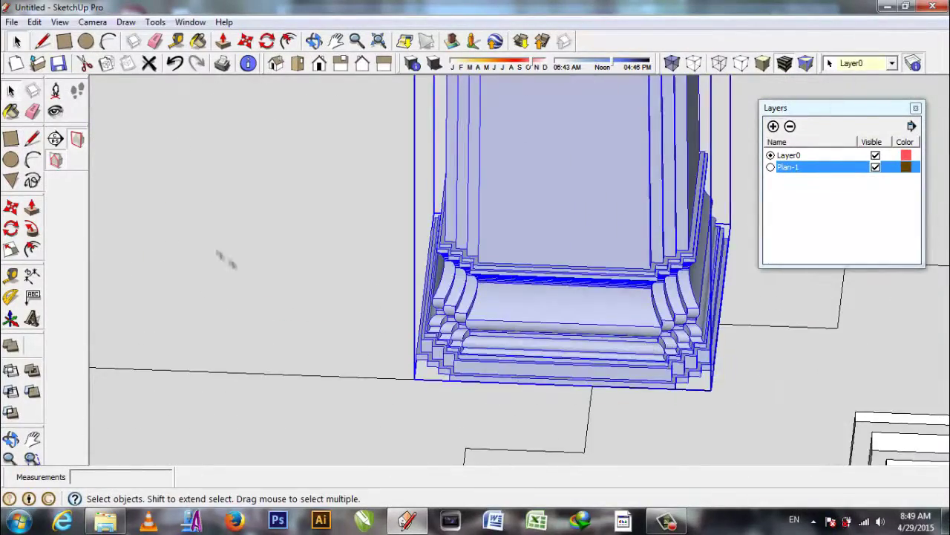
pyautogui.scroll(3, 482, 316)
# - Copy the column onto the left side of the platform
pyautogui.press('ctrl')
pyautogui.click(492, 379)
pyautogui.scroll(-5, 488, 341)
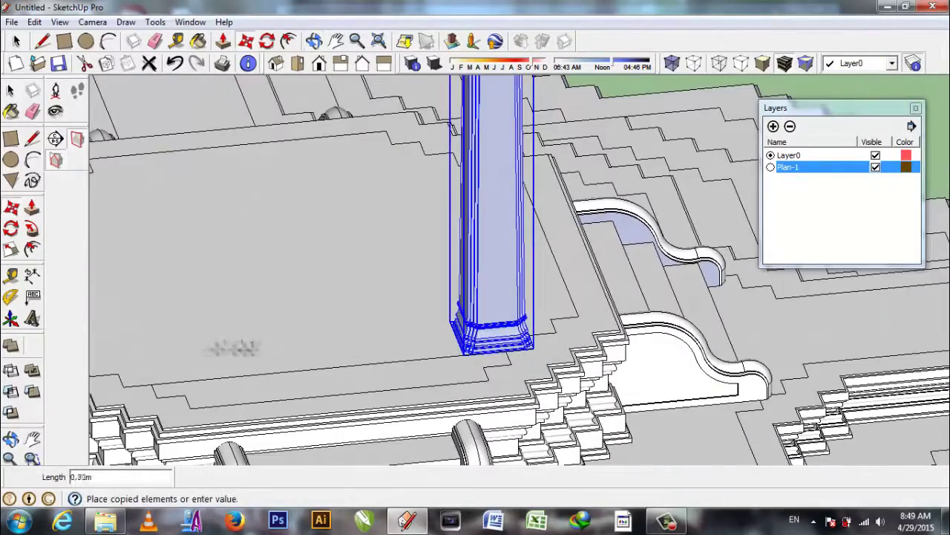
pyautogui.click(252, 347)
pyautogui.moveTo(460, 312); pyautogui.dragTo(579, 297, button='middle')
pyautogui.scroll(3, 519, 297)
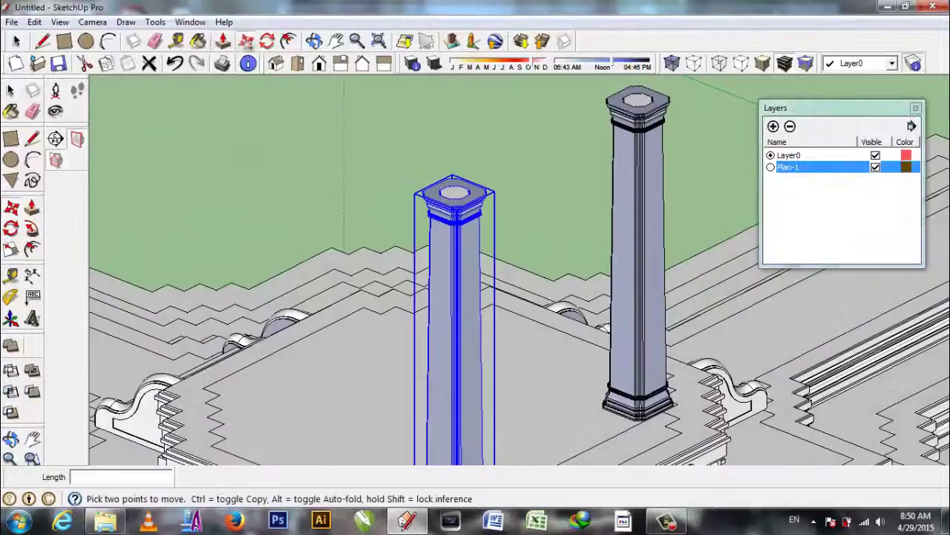
# - Orbit down over the platform to a close-up of the column base
pyautogui.press('e')
pyautogui.moveTo(475, 297)
pyautogui.mouseDown(button='middle')
pyautogui.moveTo(446, 223)
pyautogui.moveTo(284, 387)
pyautogui.mouseUp(button='middle')
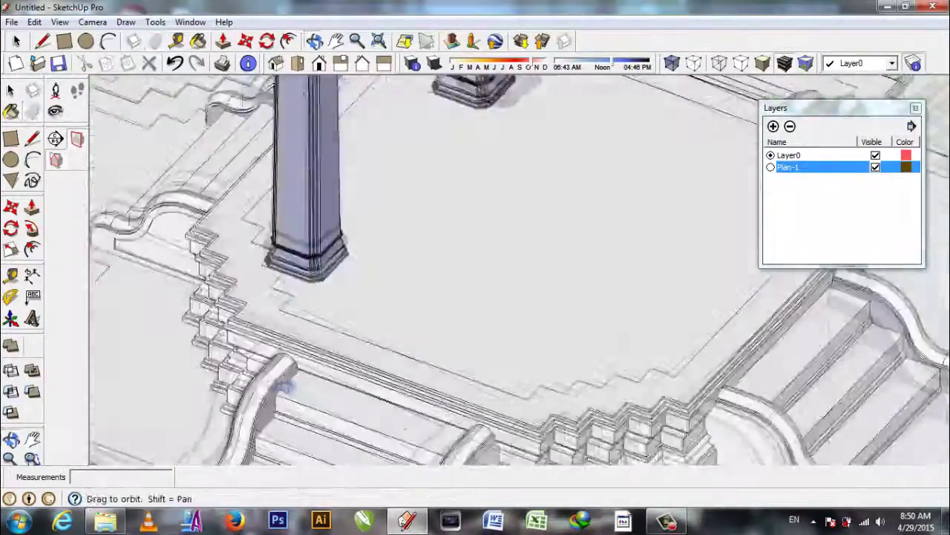
pyautogui.scroll(-3, 284, 387)
pyautogui.moveTo(475, 223)
pyautogui.mouseDown(button='middle')
pyautogui.moveTo(562, 172)
pyautogui.moveTo(483, 185)
pyautogui.mouseUp(button='middle')
pyautogui.scroll(5, 562, 172)
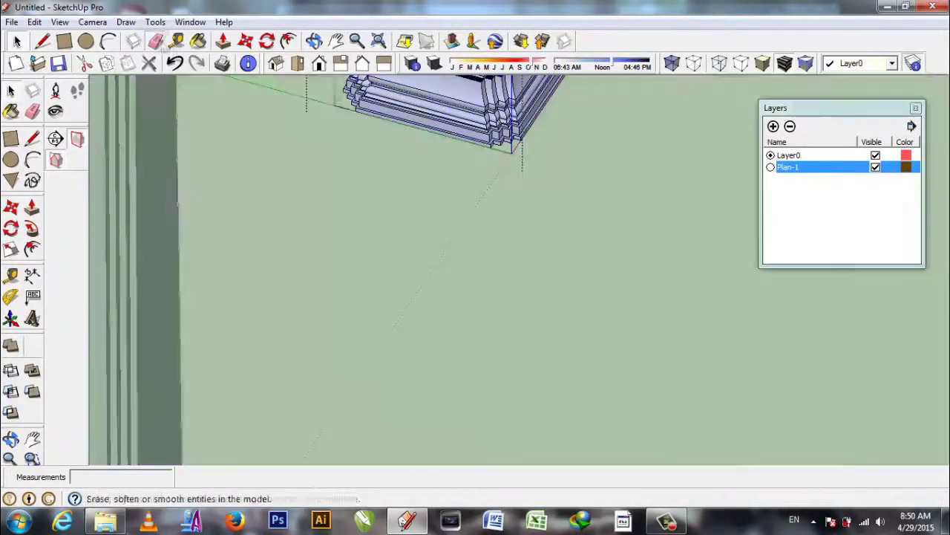
pyautogui.press('space')
pyautogui.scroll(-3, 476, 297)
pyautogui.moveTo(475, 297); pyautogui.dragTo(445, 260, button='middle')
pyautogui.scroll(3, 445, 297)
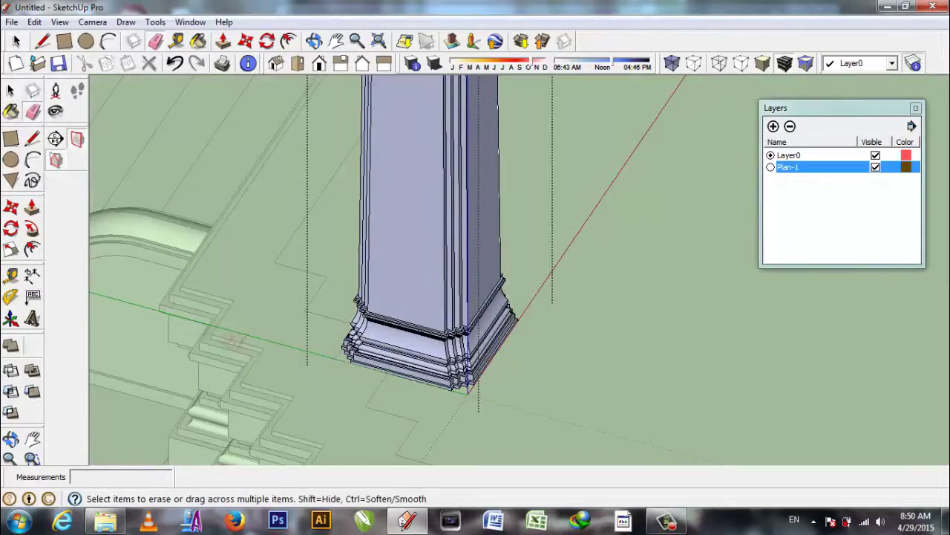
pyautogui.press('space')
pyautogui.moveTo(561, 341); pyautogui.dragTo(475, 297, button='middle')
# - Copy the column from its base corner to another spot on the platform's top tier
pyautogui.click(475, 297)
pyautogui.scroll(5, 479, 275)
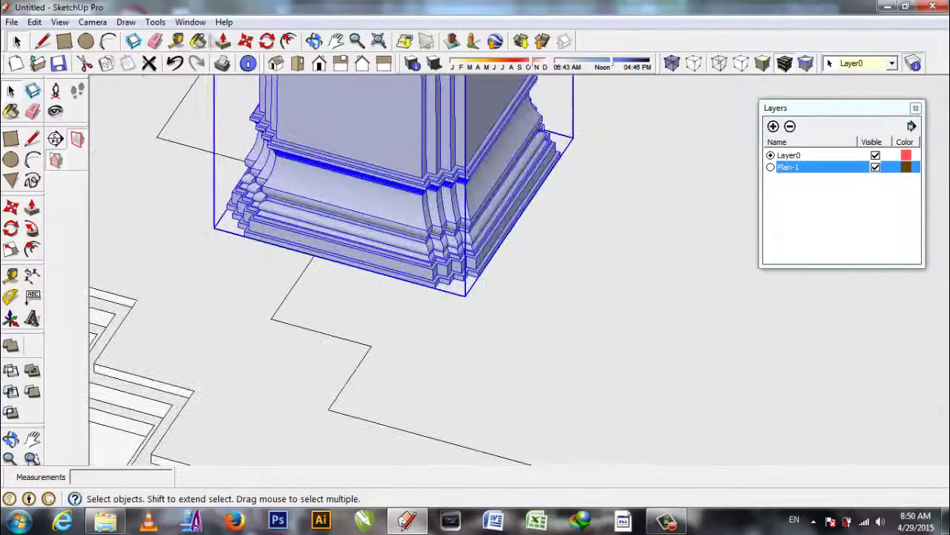
pyautogui.press('m')
pyautogui.scroll(2, 482, 279)
pyautogui.press('ctrl')
pyautogui.click(480, 282)
pyautogui.scroll(-4, 537, 289)
pyautogui.scroll(-2, 617, 297)
pyautogui.scroll(-2, 515, 282)
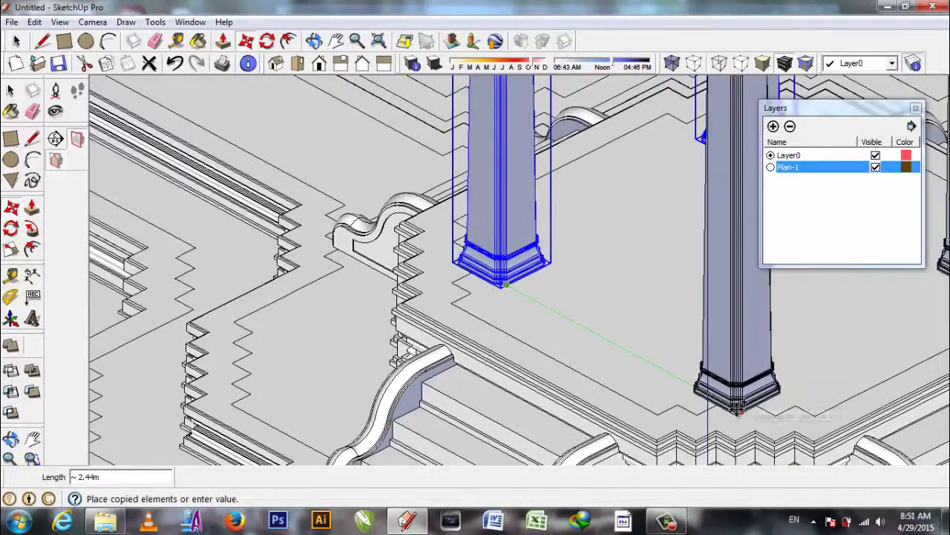
pyautogui.click(772, 412)
# - Orbit around the placed columns and select three of them
pyautogui.moveTo(772, 412); pyautogui.dragTo(669, 356, button='middle')
pyautogui.moveTo(415, 89); pyautogui.dragTo(743, 438)
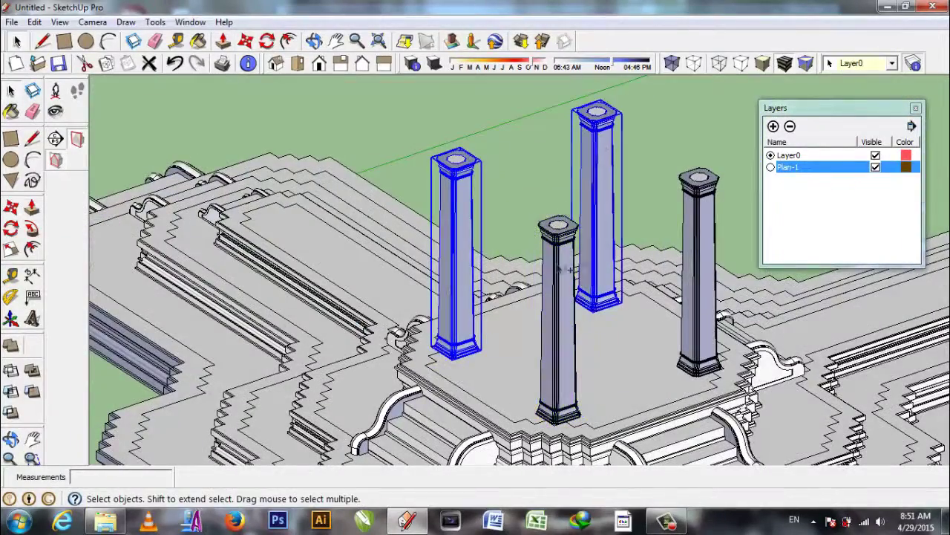
pyautogui.rightClick(696, 268)
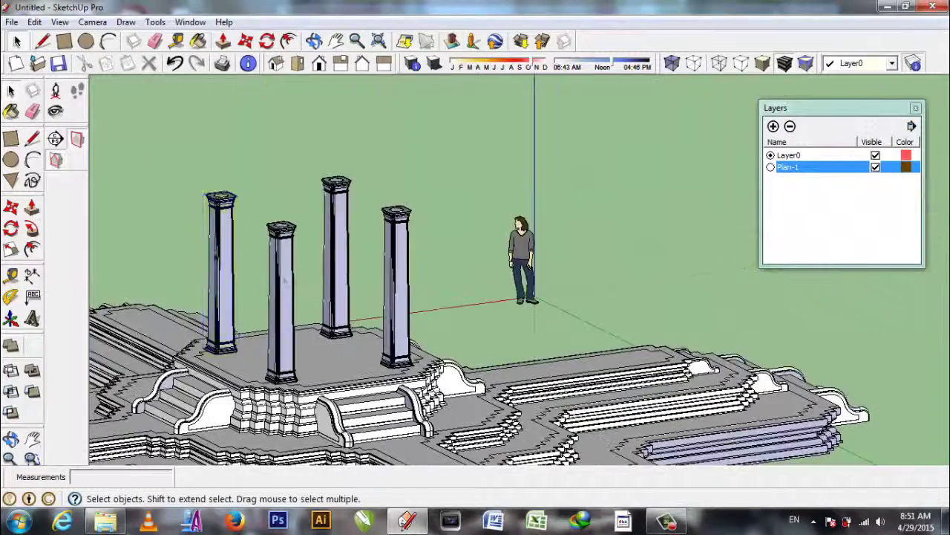
pyautogui.click(221, 271)
pyautogui.keyDown('ctrl'); pyautogui.click(282, 301); pyautogui.keyUp('ctrl')
pyautogui.keyDown('ctrl'); pyautogui.click(343, 247); pyautogui.keyUp('ctrl')
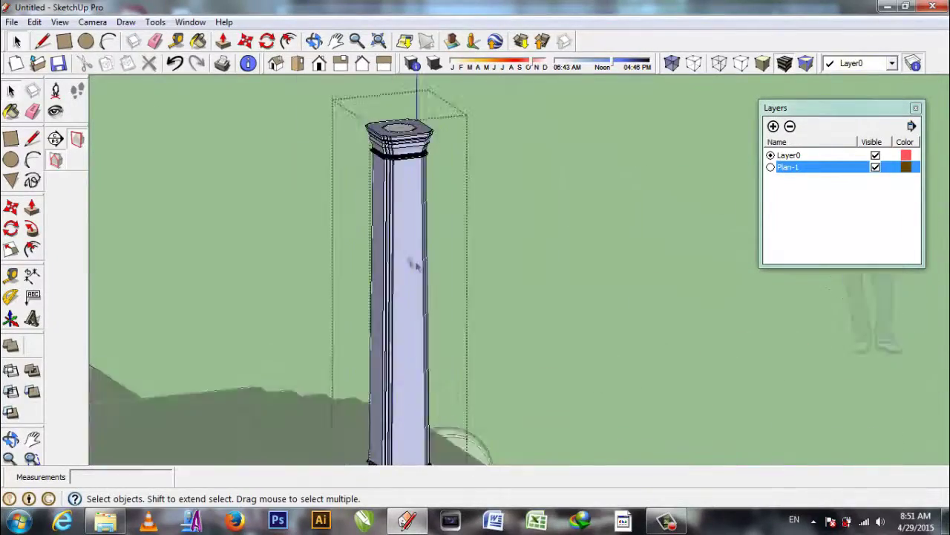
# - Offset a rectangular panel outline 0.05 inward on the column face
pyautogui.press('f')
pyautogui.click(425, 89)
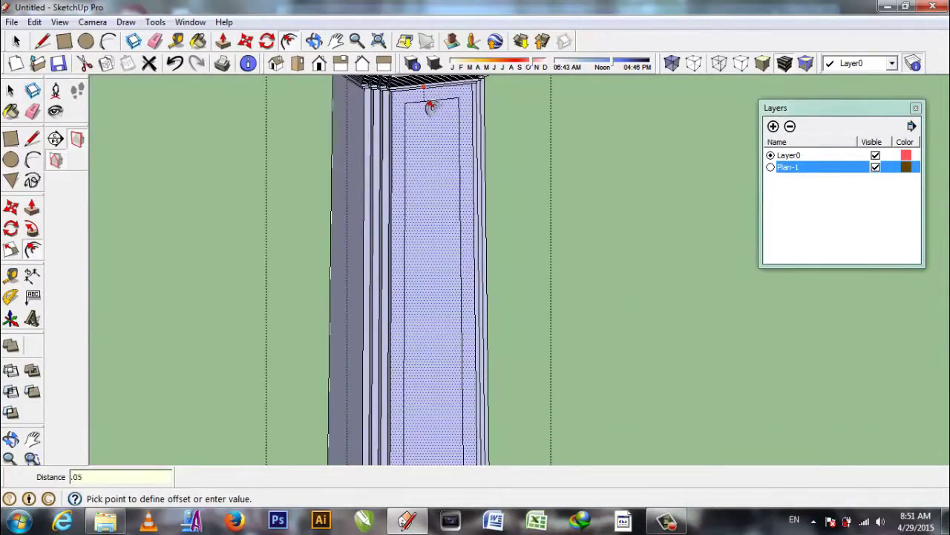
pyautogui.moveTo(429, 106); pyautogui.dragTo(615, 153, button='middle')
pyautogui.moveTo(316, 153); pyautogui.dragTo(602, 210, button='middle')
pyautogui.moveTo(372, 208)
pyautogui.mouseDown(button='middle')
pyautogui.moveTo(198, 203)
pyautogui.moveTo(649, 233)
pyautogui.moveTo(418, 216)
pyautogui.mouseUp(button='middle')
pyautogui.click(408, 209)
pyautogui.press('p')
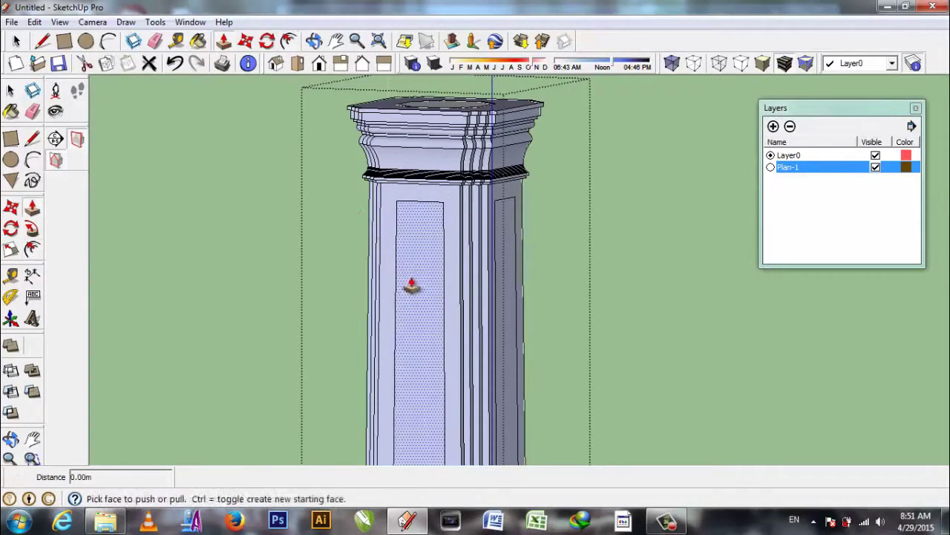
pyautogui.moveTo(416, 286)
pyautogui.mouseDown(button='middle')
pyautogui.moveTo(411, 346)
pyautogui.moveTo(587, 270)
pyautogui.moveTo(641, 301)
pyautogui.mouseUp(button='middle')
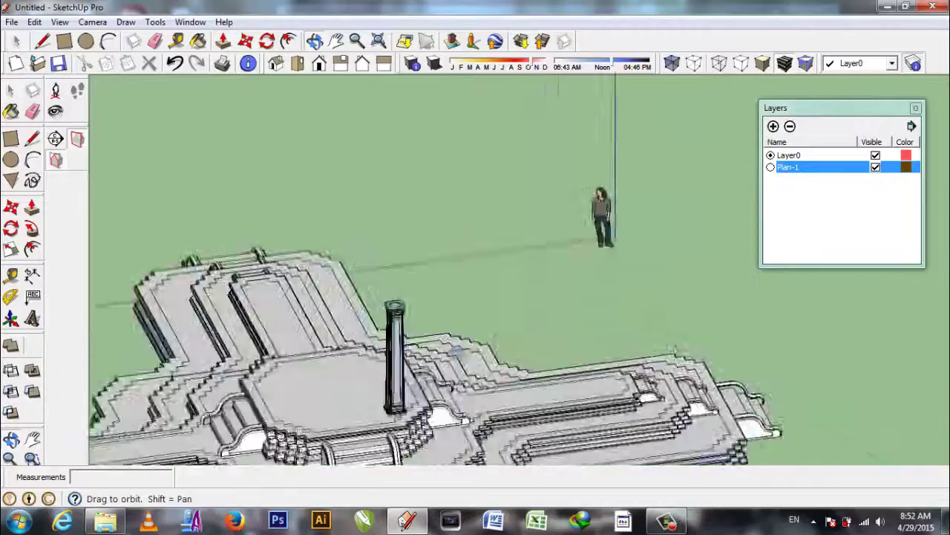
# - Copy the paneled column from its base corner to a second column position
pyautogui.press('m')
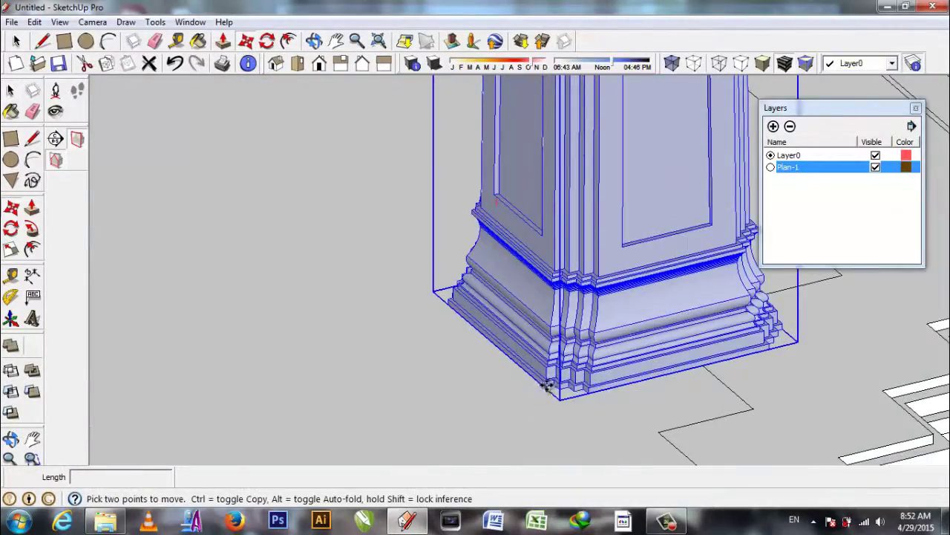
pyautogui.click(545, 386)
pyautogui.press('ctrl')
pyautogui.scroll(-5, 546, 386)
pyautogui.scroll(5, 276, 424)
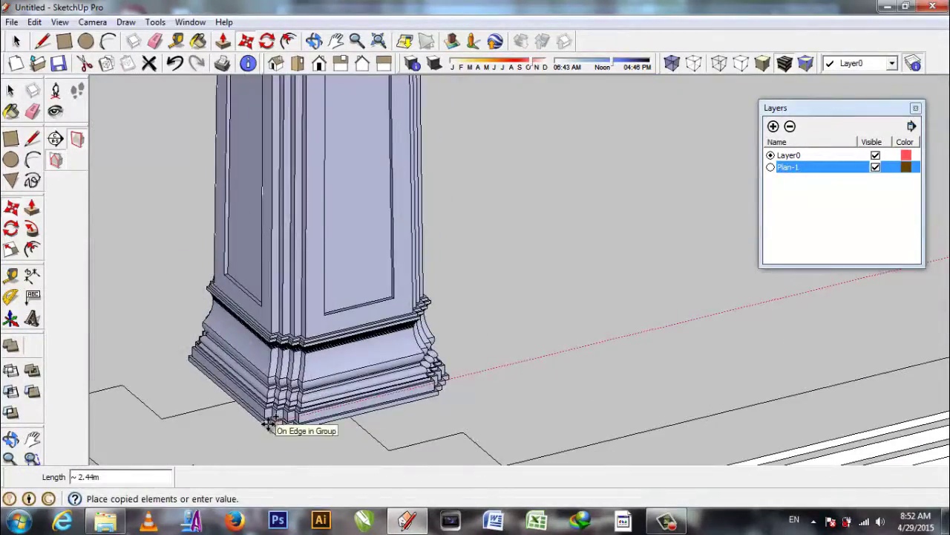
pyautogui.click(276, 424)
pyautogui.scroll(-2, 348, 343)
pyautogui.scroll(-3, 348, 343)
pyautogui.press('space')
# - Place another column copy beside the original on the platform
pyautogui.moveTo(347, 344); pyautogui.dragTo(738, 361, button='middle')
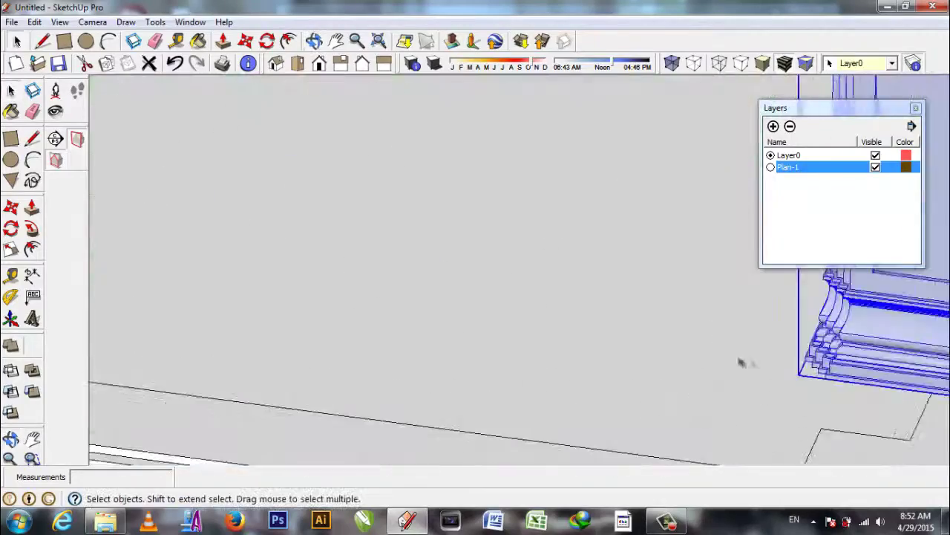
pyautogui.scroll(5, 738, 361)
pyautogui.click(246, 41)
pyautogui.scroll(1, 823, 297)
pyautogui.scroll(-3, 696, 316)
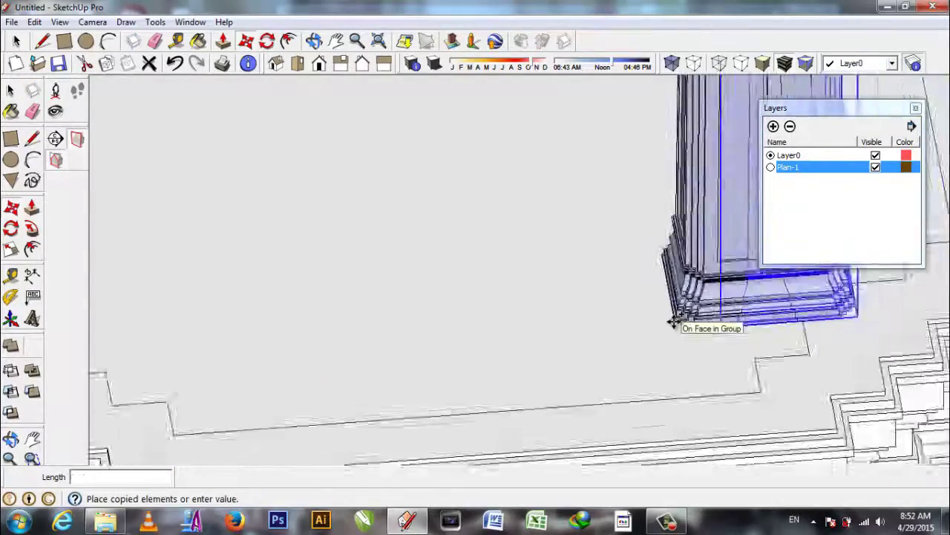
pyautogui.scroll(-2, 674, 322)
pyautogui.click(392, 357)
pyautogui.scroll(-3, 392, 356)
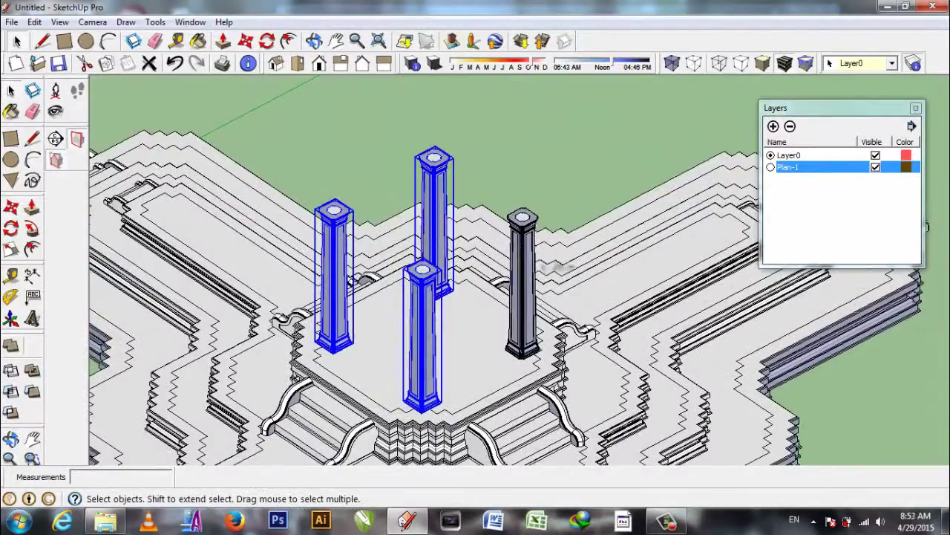
pyautogui.scroll(-5, 546, 135)
# - Orbit around the platform to check all four paneled columns
pyautogui.moveTo(546, 135); pyautogui.dragTo(482, 382, button='middle')
pyautogui.scroll(5, 482, 382)
pyautogui.scroll(4, 483, 382)
pyautogui.scroll(3, 445, 297)
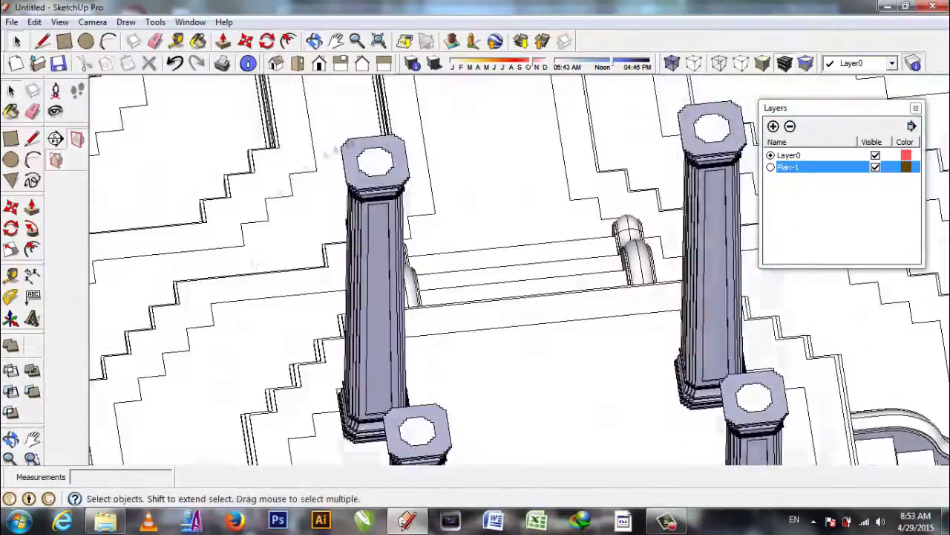
pyautogui.scroll(2, 416, 223)
pyautogui.press('r')
pyautogui.scroll(-3, 355, 138)
pyautogui.scroll(4, 541, 318)
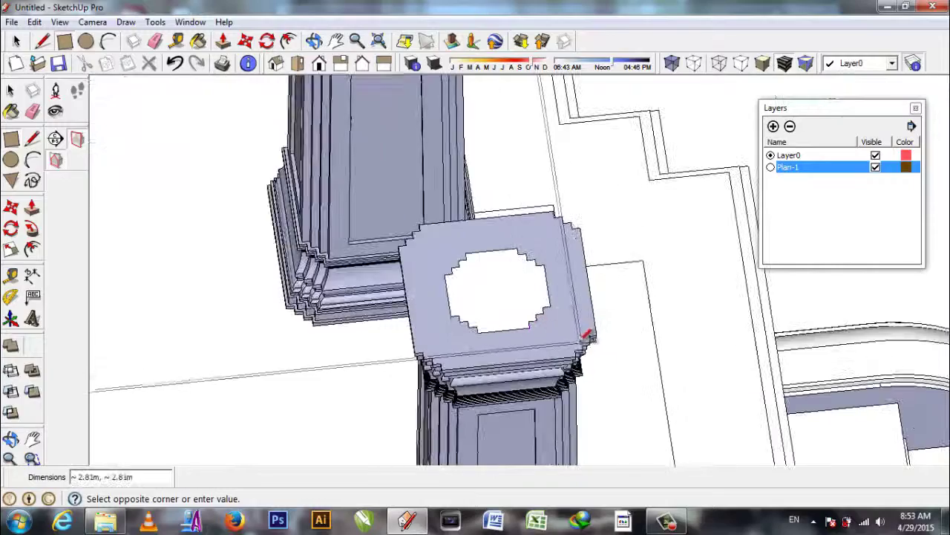
# - Finish the roof rectangle across the column tops and select the new face
pyautogui.click(577, 333)
pyautogui.press('space')
pyautogui.click(283, 279)
pyautogui.scroll(-3, 283, 279)
pyautogui.moveTo(282, 279)
pyautogui.mouseDown(button='middle')
pyautogui.moveTo(304, 334)
pyautogui.moveTo(277, 274)
pyautogui.moveTo(255, 290)
pyautogui.mouseUp(button='middle')
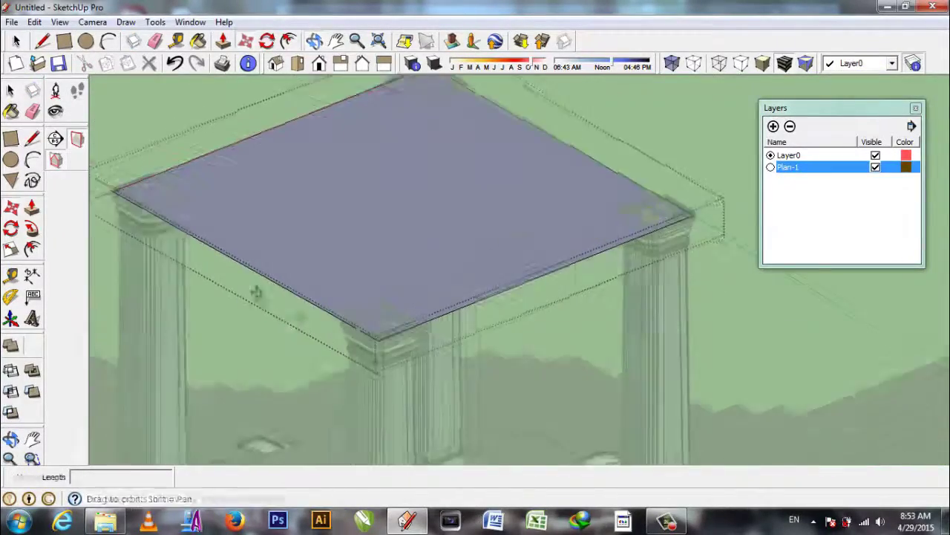
pyautogui.scroll(5, 255, 290)
# - Move the roof face so its edge sits on the column capitals
pyautogui.press('m')
pyautogui.click(403, 333)
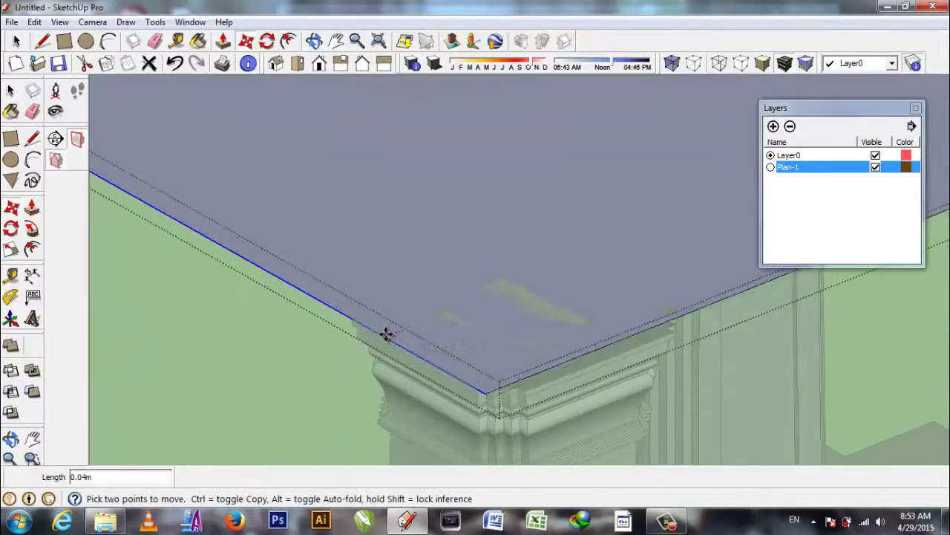
pyautogui.click(599, 361)
pyautogui.moveTo(598, 360)
pyautogui.mouseDown(button='middle')
pyautogui.moveTo(378, 186)
pyautogui.moveTo(436, 350)
pyautogui.moveTo(282, 232)
pyautogui.moveTo(323, 361)
pyautogui.moveTo(452, 245)
pyautogui.mouseUp(button='middle')
pyautogui.scroll(-2, 310, 325)
pyautogui.click(418, 357)
pyautogui.scroll(-2, 458, 236)
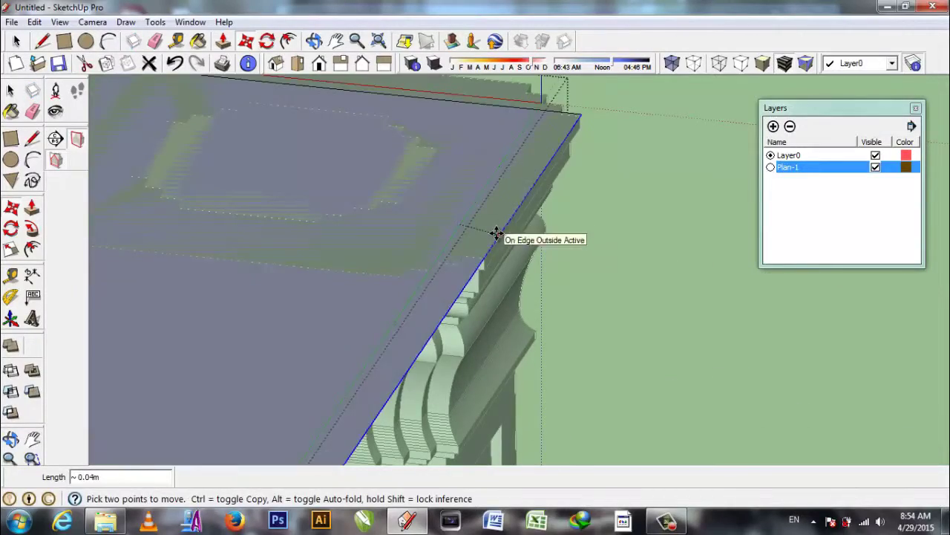
pyautogui.click(500, 233)
pyautogui.scroll(2, 572, 158)
pyautogui.scroll(-1, 589, 152)
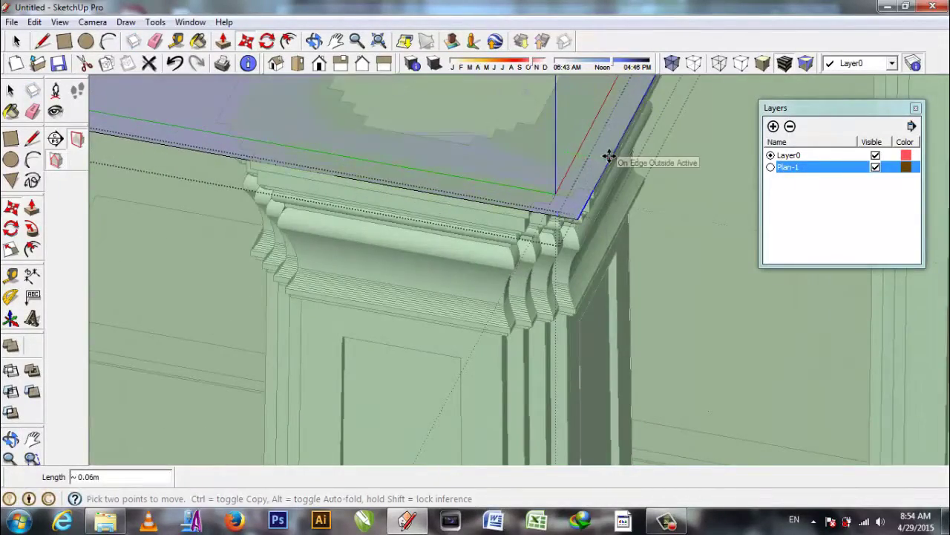
pyautogui.click(611, 155)
pyautogui.scroll(-3, 401, 286)
pyautogui.scroll(-2, 537, 282)
pyautogui.moveTo(537, 282)
pyautogui.mouseDown(button='middle')
pyautogui.moveTo(607, 282)
pyautogui.moveTo(339, 271)
pyautogui.mouseUp(button='middle')
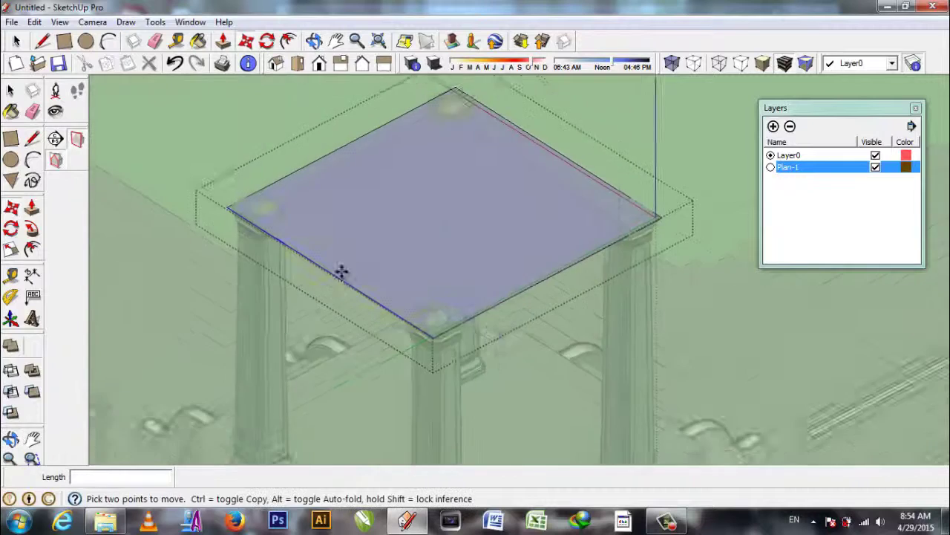
pyautogui.scroll(4, 346, 291)
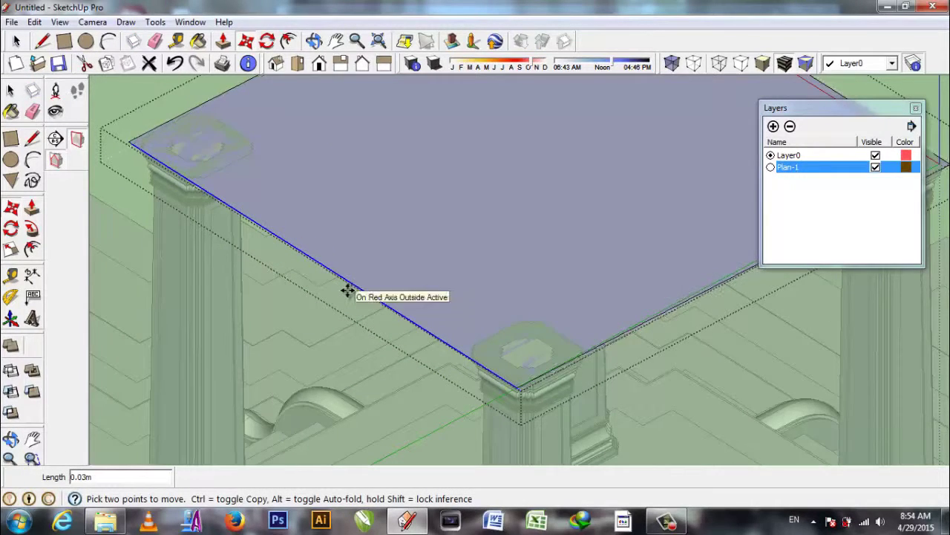
# - Shift the roof face along the green axis to line up with the columns' outer edges
pyautogui.press('Return')
pyautogui.keyDown('shift'); pyautogui.moveTo(609, 343); pyautogui.dragTo(512, 336, button='middle'); pyautogui.keyUp('shift')
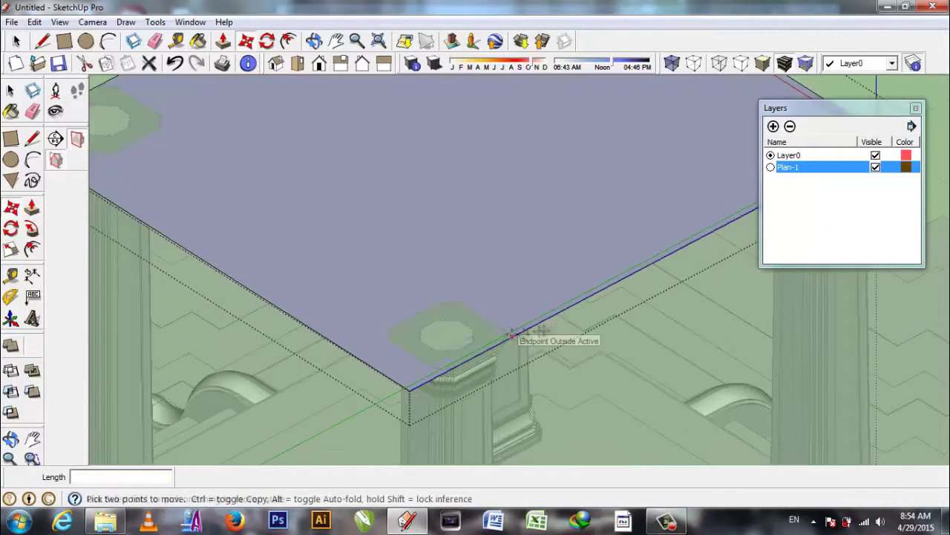
pyautogui.click(568, 318)
pyautogui.scroll(-3, 461, 312)
pyautogui.scroll(4, 460, 311)
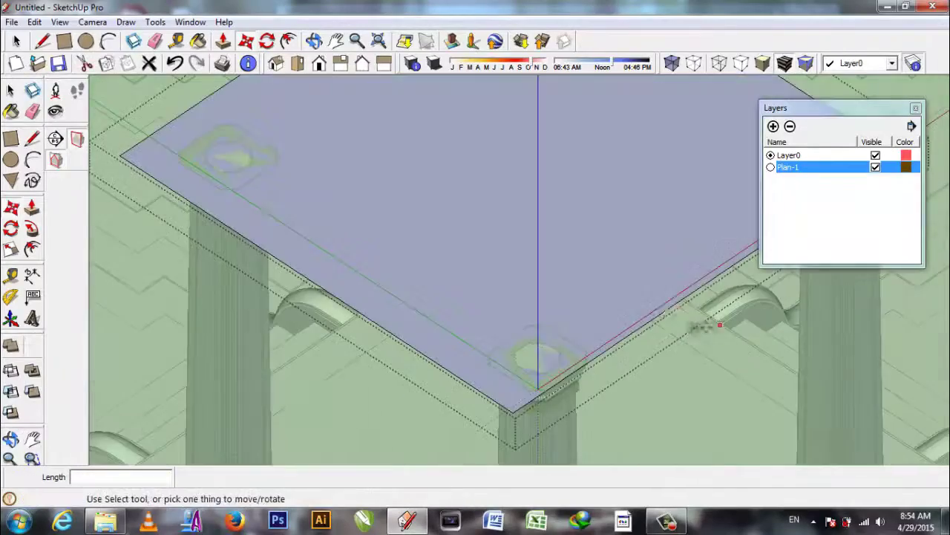
pyautogui.moveTo(690, 319)
pyautogui.mouseDown(button='middle')
pyautogui.moveTo(589, 286)
pyautogui.moveTo(628, 268)
pyautogui.mouseUp(button='middle')
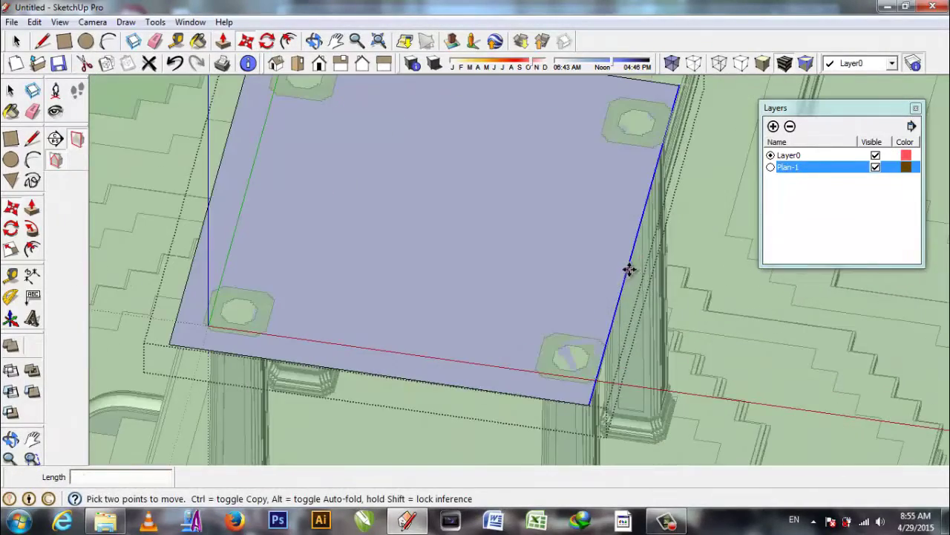
pyautogui.moveTo(526, 307); pyautogui.dragTo(475, 282, button='middle')
pyautogui.click(155, 22)
pyautogui.moveTo(334, 222); pyautogui.dragTo(386, 267, button='middle')
pyautogui.moveTo(475, 268)
pyautogui.mouseDown(button='middle')
pyautogui.moveTo(446, 252)
pyautogui.moveTo(398, 252)
pyautogui.mouseUp(button='middle')
# - Offset three nested inset borders inside the roof face
pyautogui.press('f')
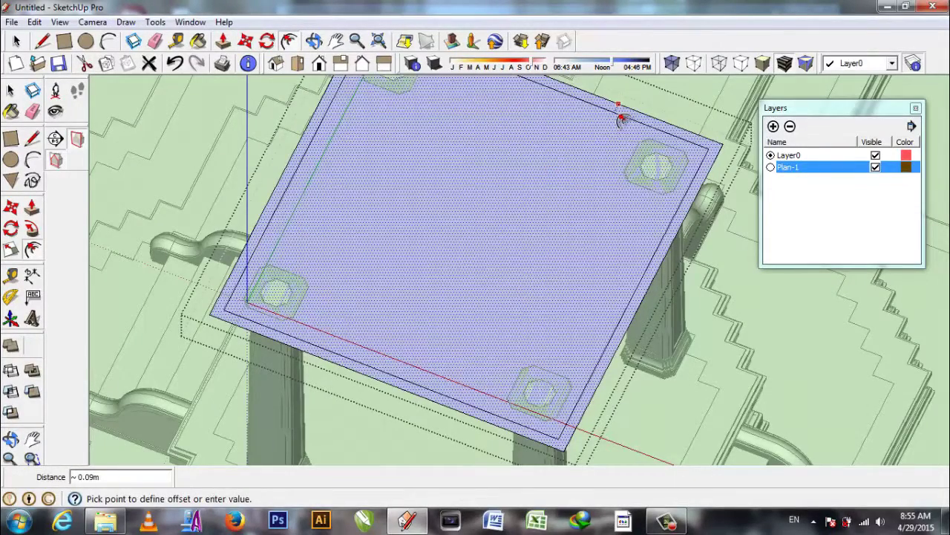
pyautogui.click(621, 119)
pyautogui.click(621, 122)
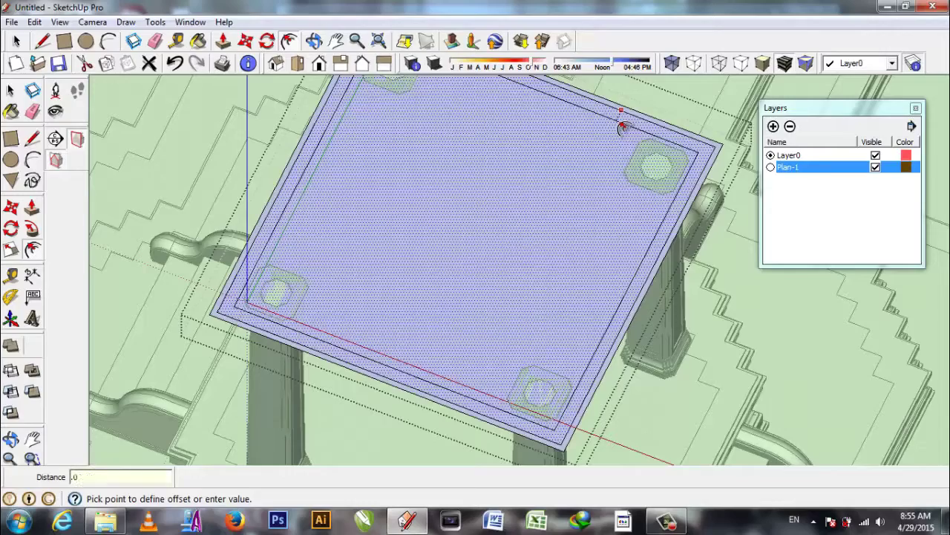
pyautogui.click(622, 127)
pyautogui.click(624, 129)
pyautogui.click(625, 130)
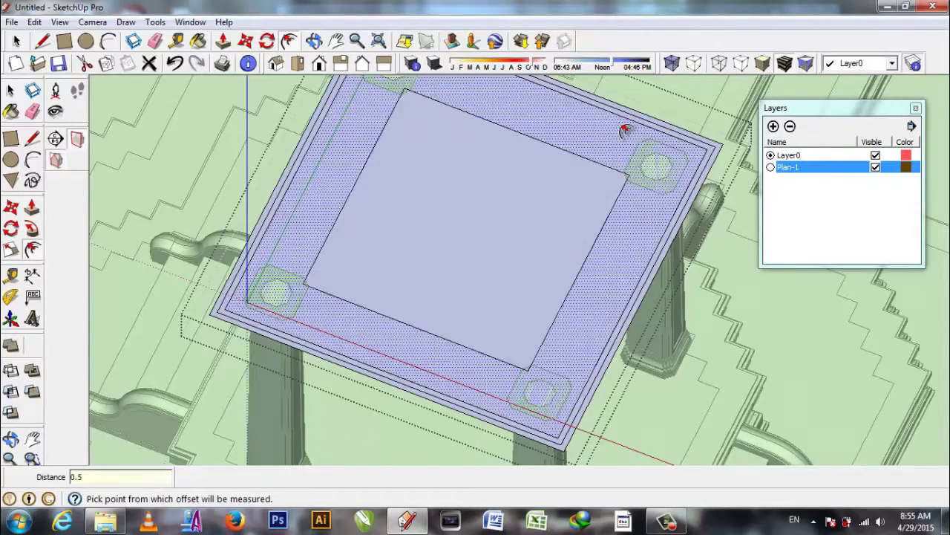
pyautogui.click(632, 135)
pyautogui.click(635, 137)
# - Start a rectangle at the roof corner and make the Plan-1 layer visible again
pyautogui.press('r')
pyautogui.scroll(3, 562, 424)
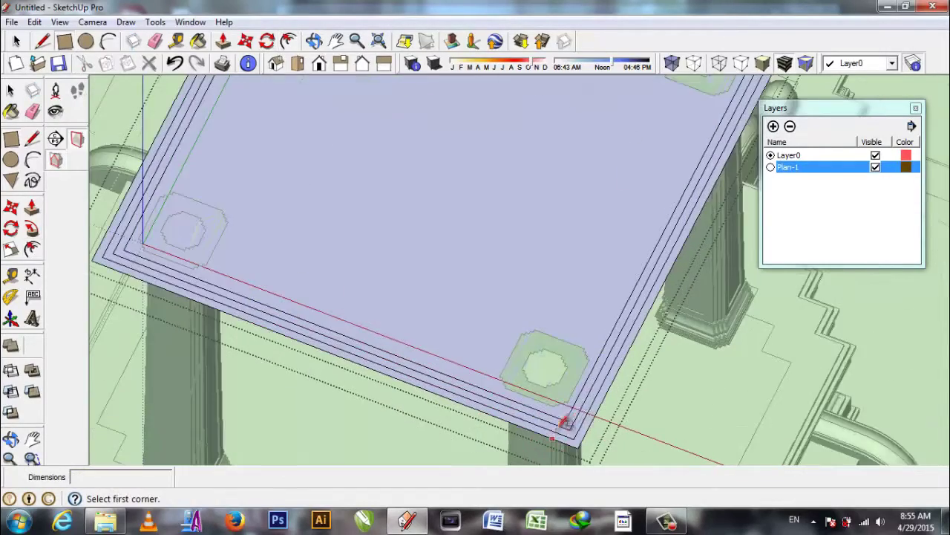
pyautogui.scroll(2, 566, 421)
pyautogui.click(566, 421)
pyautogui.scroll(3, 579, 442)
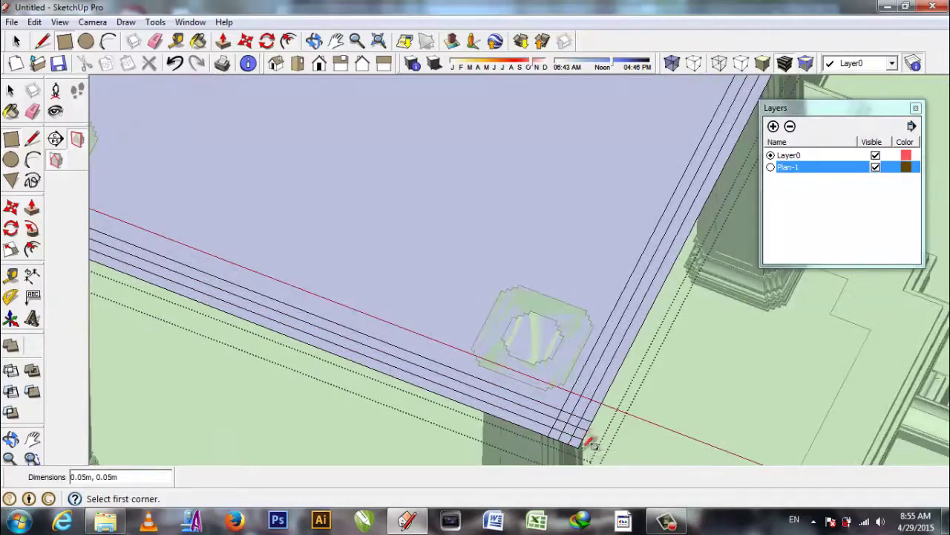
pyautogui.click(875, 167)
pyautogui.scroll(-5, 668, 290)
pyautogui.scroll(5, 569, 335)
# - Set a rectangle's first corner at the inner border corner of the roof
pyautogui.click(536, 324)
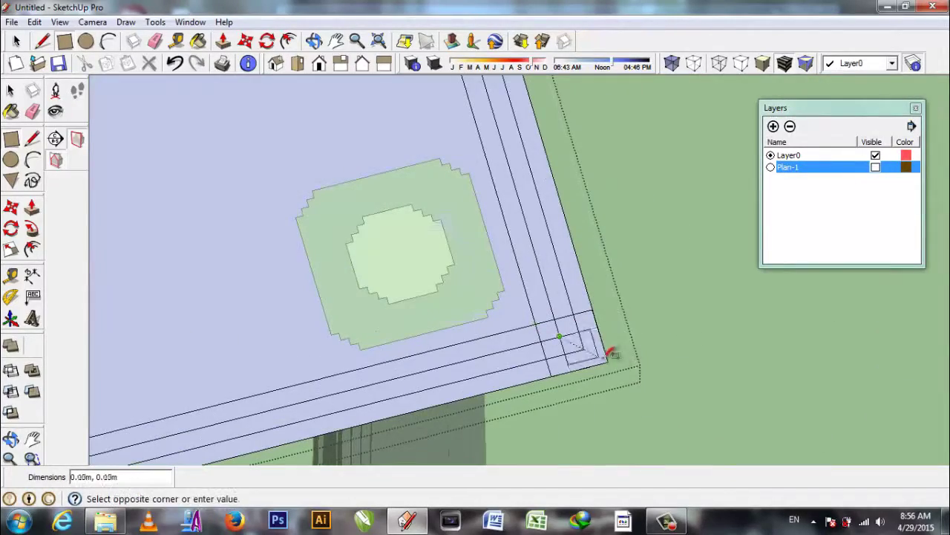
pyautogui.scroll(-5, 617, 356)
pyautogui.moveTo(381, 329); pyautogui.dragTo(605, 153, button='middle')
pyautogui.scroll(5, 668, 209)
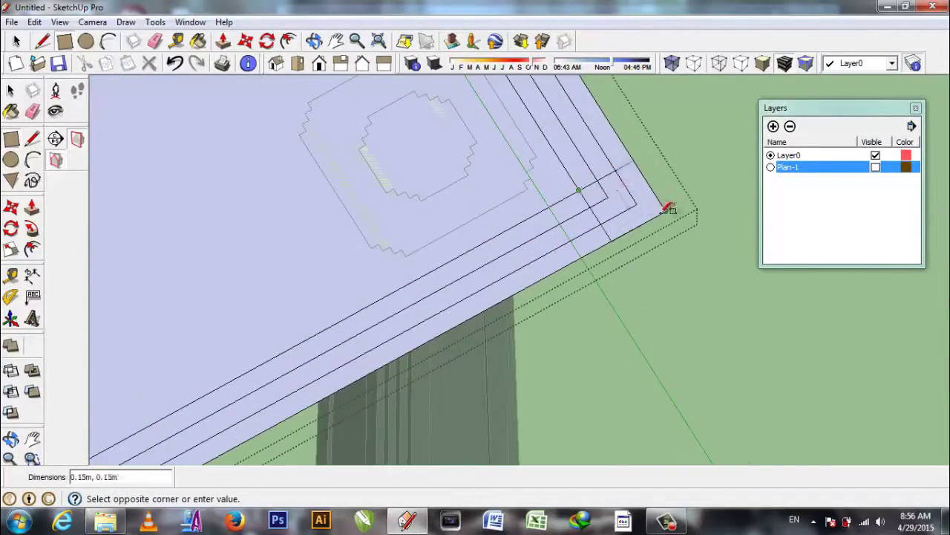
pyautogui.scroll(-2, 651, 202)
pyautogui.scroll(-3, 631, 170)
pyautogui.scroll(5, 609, 138)
pyautogui.click(727, 158)
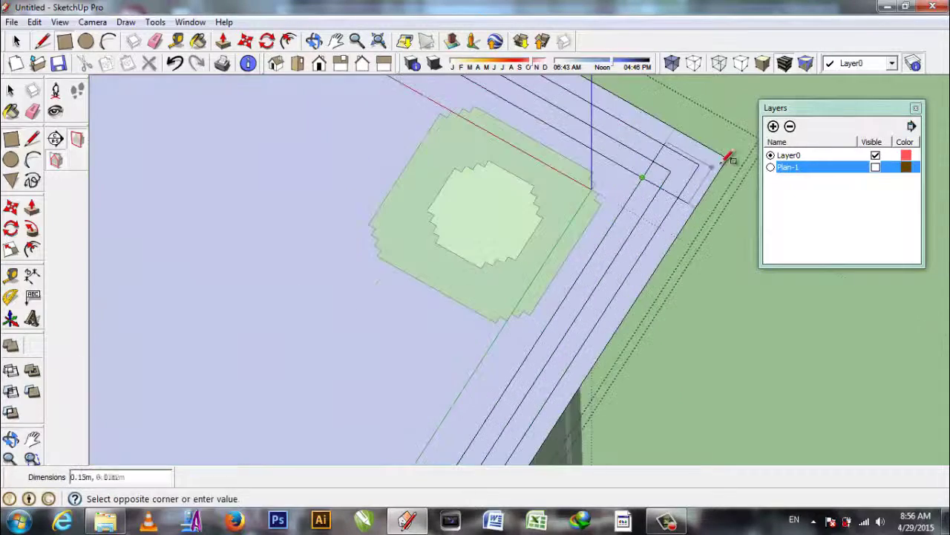
# - Erase the small corner square, undo it, and zoom around the slab corner
pyautogui.press('e')
pyautogui.scroll(1, 709, 140)
pyautogui.click(705, 185)
pyautogui.hotkey('ctrl', 'z')
pyautogui.scroll(2, 717, 141)
pyautogui.scroll(2, 538, 230)
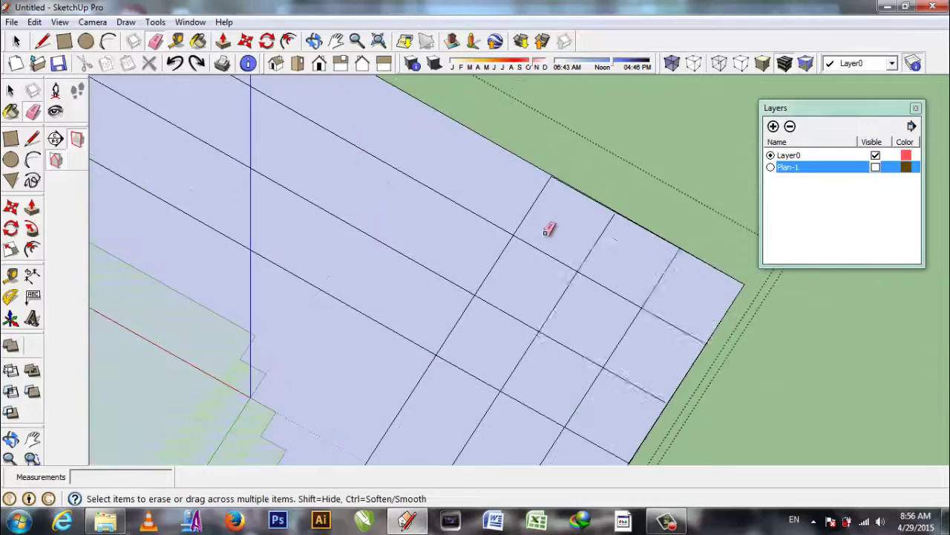
pyautogui.scroll(-2, 546, 230)
pyautogui.scroll(-2, 587, 269)
pyautogui.scroll(3, 324, 324)
pyautogui.scroll(2, 462, 339)
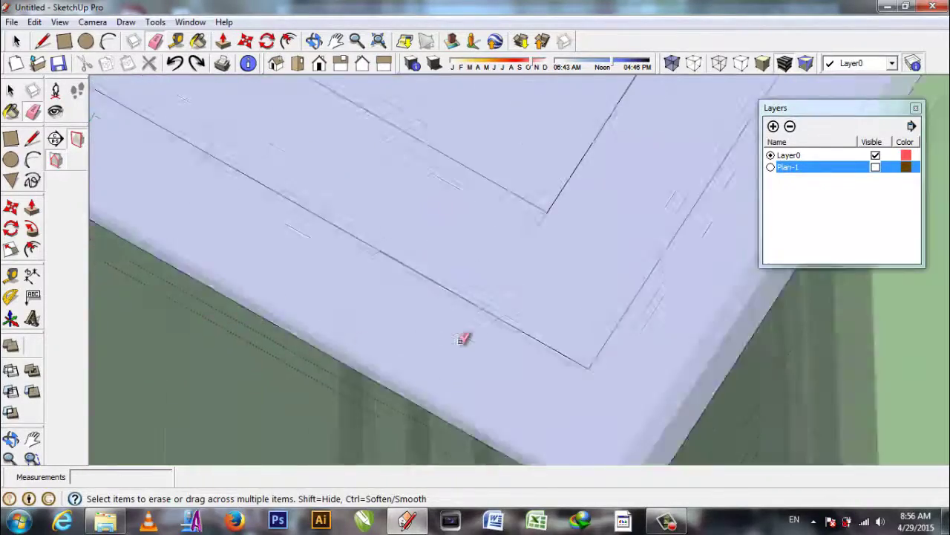
pyautogui.scroll(-3, 462, 339)
pyautogui.scroll(2, 350, 275)
pyautogui.scroll(2, 371, 89)
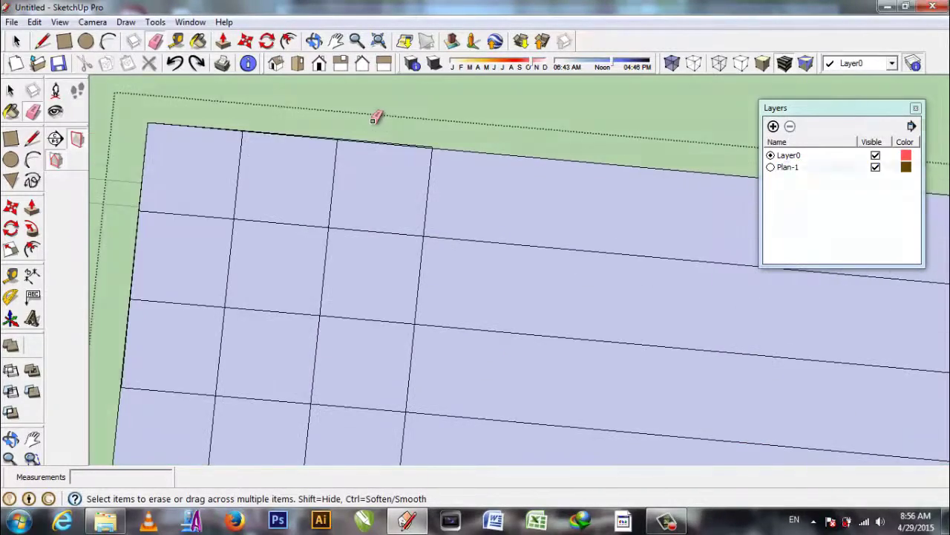
pyautogui.scroll(-1, 101, 97)
pyautogui.scroll(-2, 297, 229)
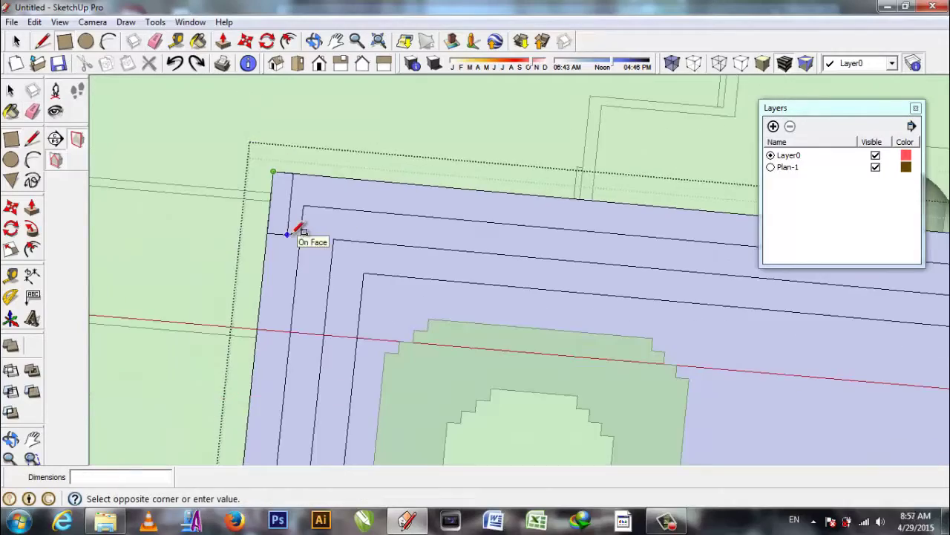
pyautogui.scroll(-1, 334, 218)
pyautogui.scroll(-2, 334, 219)
pyautogui.scroll(-2, 334, 219)
pyautogui.press('space')
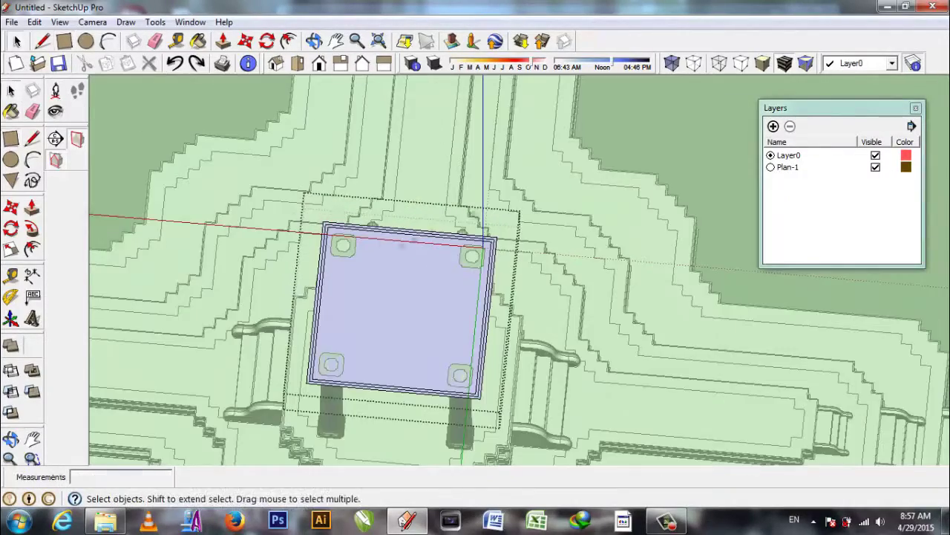
# - Draw a rectangle across the slab top and erase its unwanted edges
pyautogui.scroll(3, 326, 230)
pyautogui.click(342, 247)
pyautogui.scroll(-3, 335, 243)
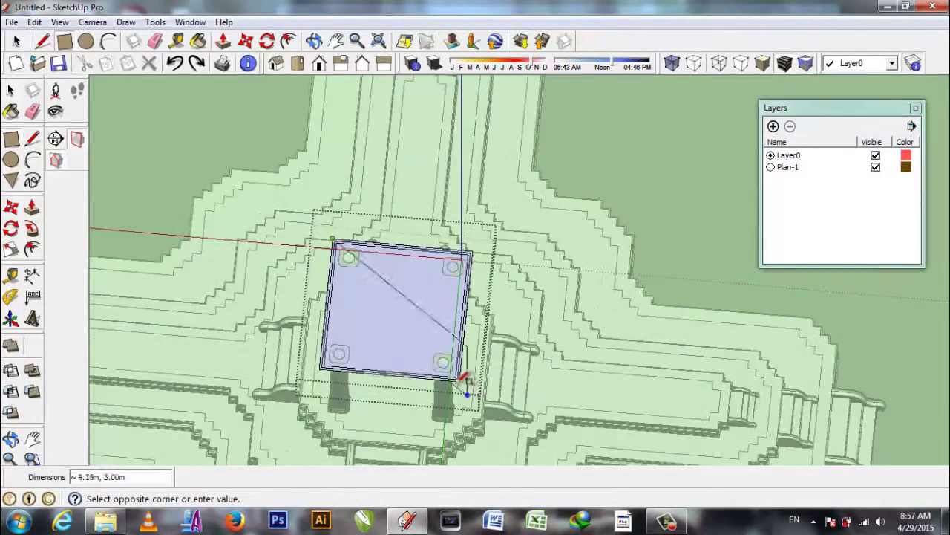
pyautogui.click(461, 377)
pyautogui.scroll(3, 333, 372)
pyautogui.scroll(3, 282, 364)
pyautogui.scroll(3, 317, 428)
pyautogui.press('e')
pyautogui.scroll(2, 377, 418)
pyautogui.moveTo(377, 418); pyautogui.dragTo(418, 377)
pyautogui.scroll(-5, 418, 377)
pyautogui.scroll(4, 616, 364)
pyautogui.scroll(3, 648, 165)
pyautogui.scroll(-3, 647, 165)
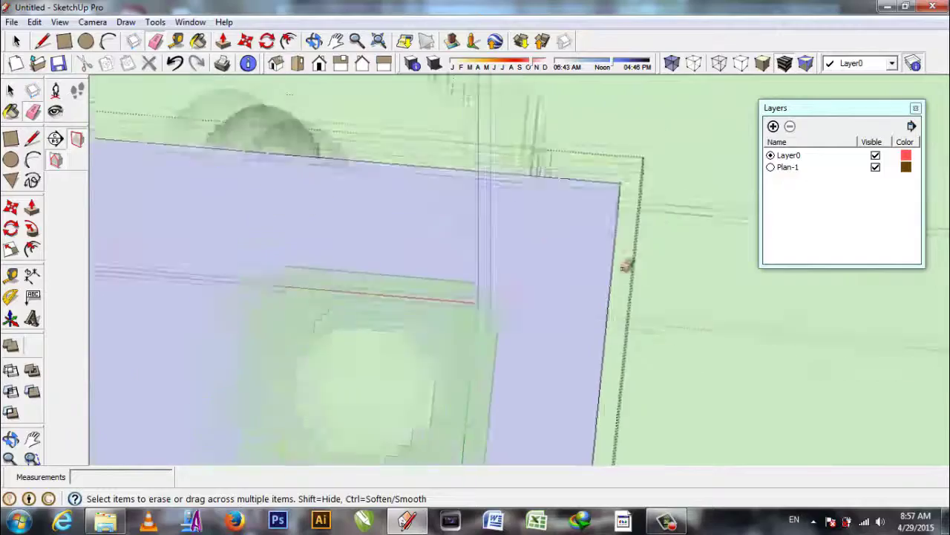
pyautogui.scroll(3, 172, 226)
# - Draw a new rectangle on the slab top from corner to corner
pyautogui.click(197, 198)
pyautogui.scroll(-2, 196, 198)
pyautogui.scroll(-2, 197, 197)
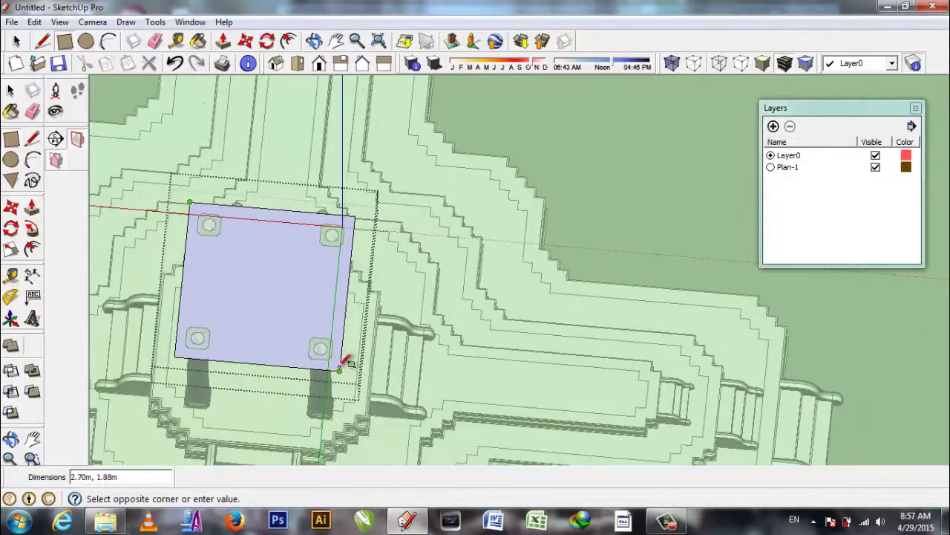
pyautogui.click(340, 369)
pyautogui.scroll(2, 187, 329)
pyautogui.scroll(3, 210, 297)
pyautogui.scroll(2, 269, 272)
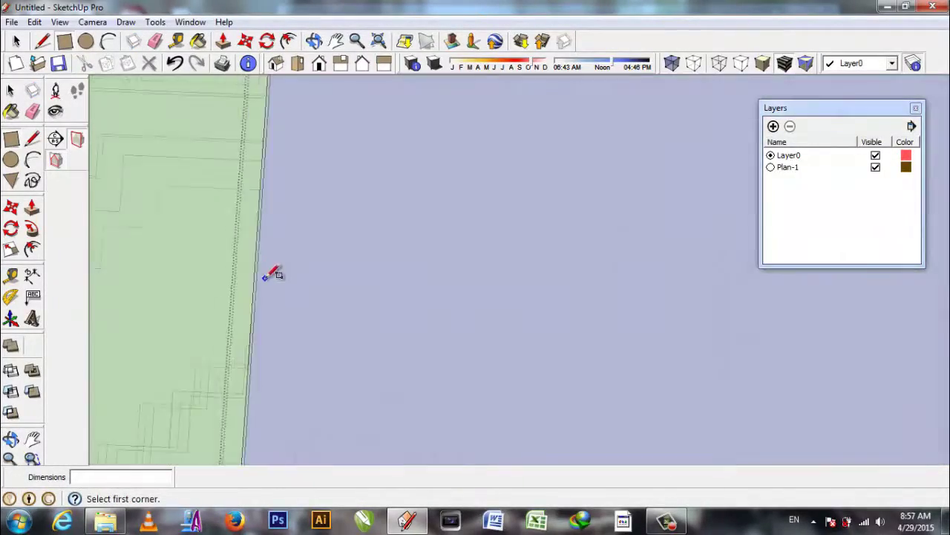
pyautogui.scroll(-3, 272, 275)
# - Add two 0.05 inset outlines inside the rectangle face
pyautogui.press('f')
pyautogui.click(406, 94)
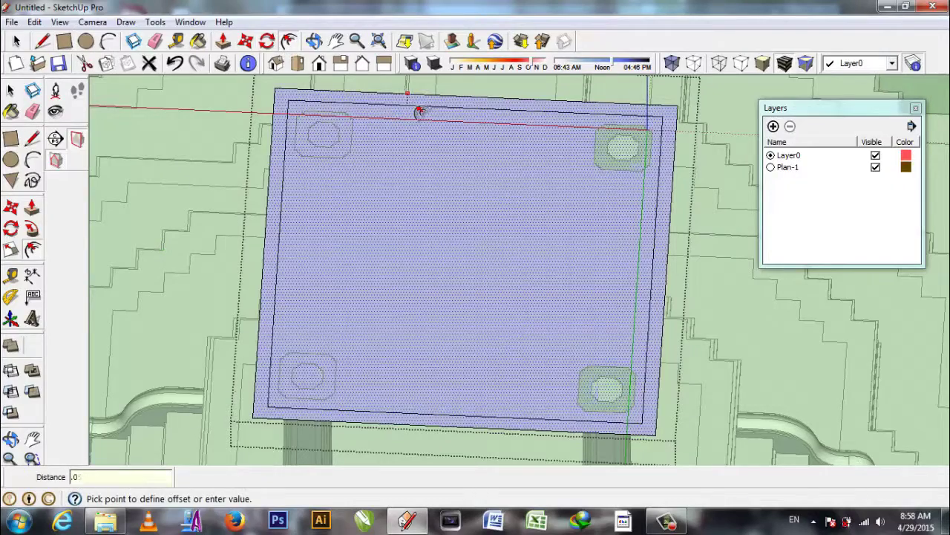
pyautogui.press('Return')
pyautogui.click(438, 106)
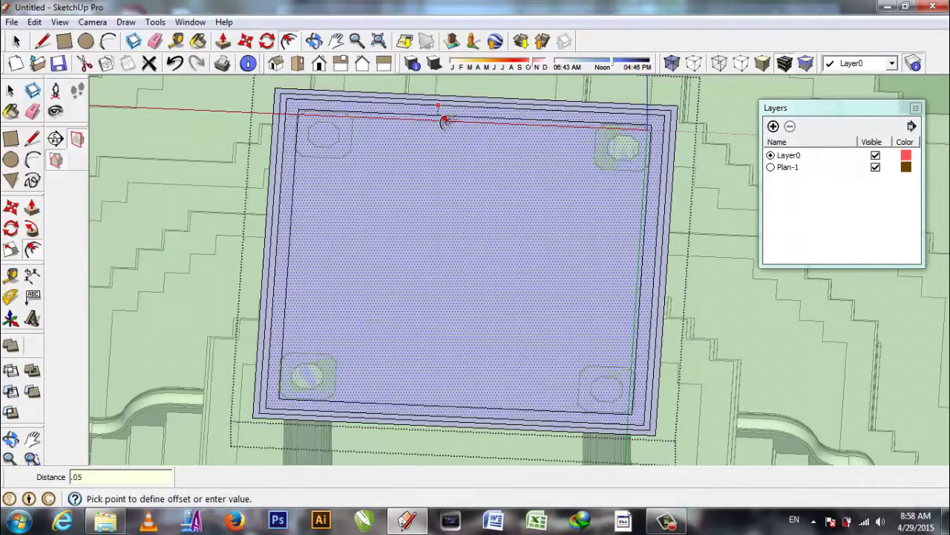
pyautogui.press('Return')
# - Start a small corner square at the inset outline's corner
pyautogui.press('r')
pyautogui.scroll(4, 338, 340)
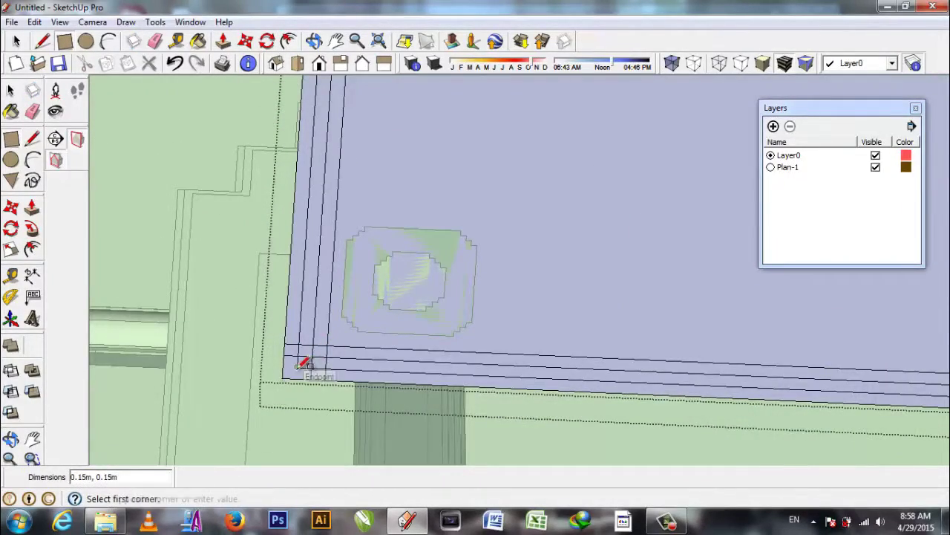
pyautogui.scroll(-4, 304, 364)
pyautogui.scroll(4, 531, 341)
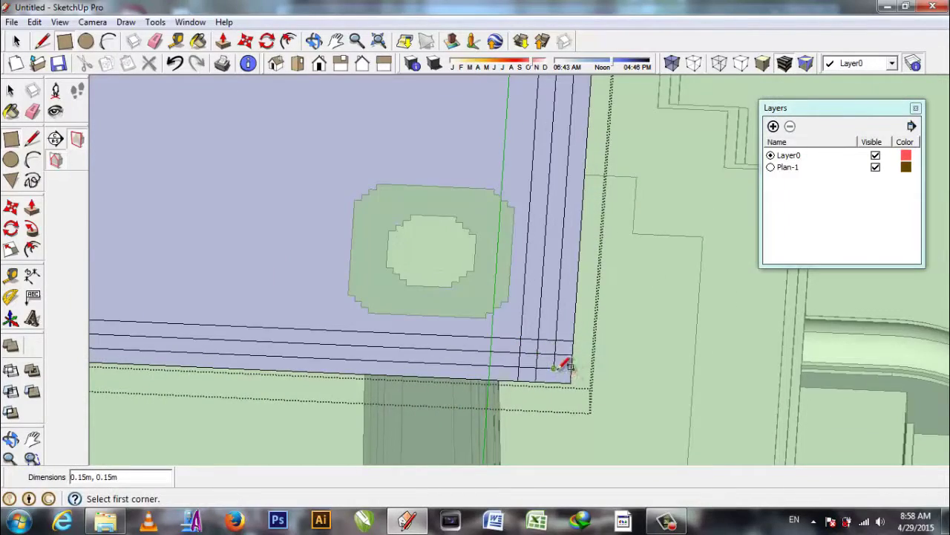
pyautogui.scroll(-3, 562, 365)
pyautogui.moveTo(487, 403)
pyautogui.mouseDown(button='middle')
pyautogui.moveTo(509, 124)
pyautogui.moveTo(533, 177)
pyautogui.mouseUp(button='middle')
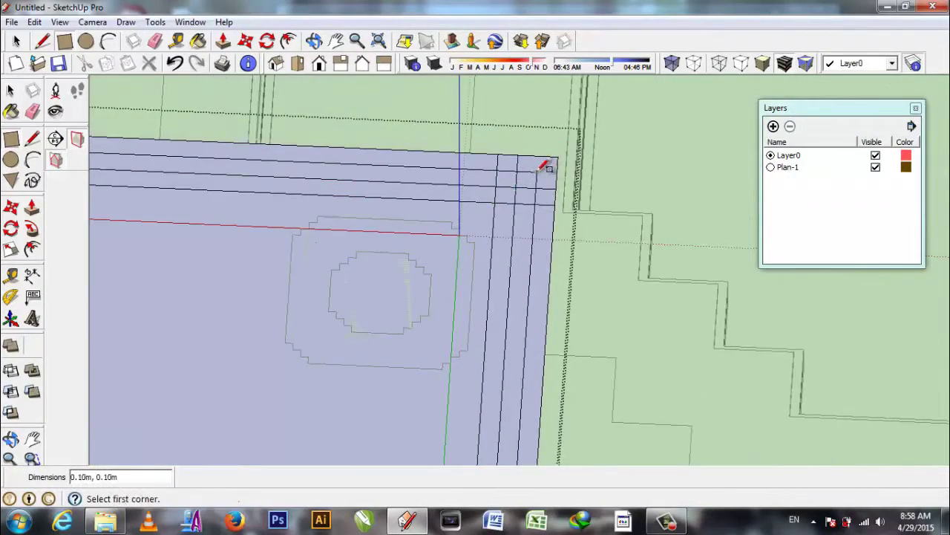
pyautogui.scroll(-1, 615, 248)
pyautogui.scroll(-2, 377, 229)
pyautogui.scroll(3, 377, 230)
pyautogui.click(411, 256)
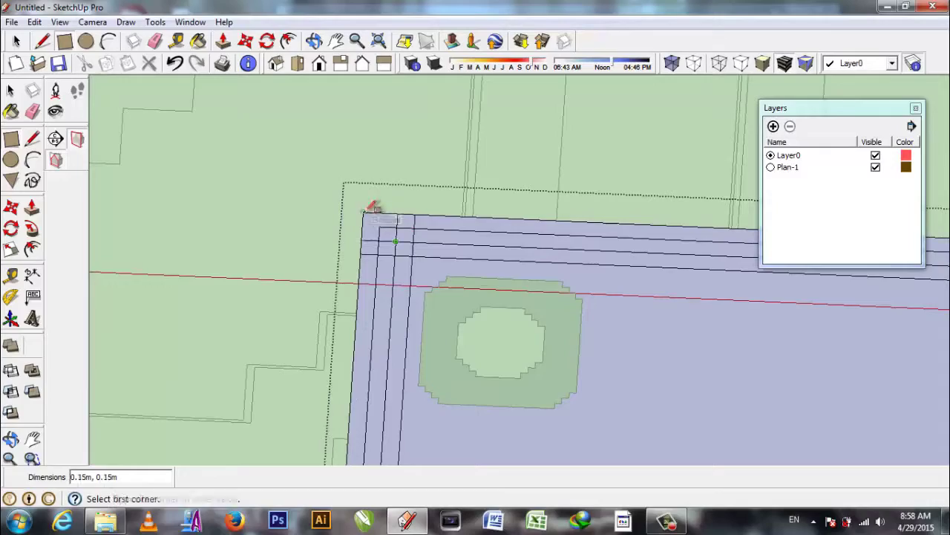
# - Erase extra corner edges while orbiting around the slab corners to a side view
pyautogui.press('e')
pyautogui.scroll(2, 356, 224)
pyautogui.scroll(-2, 360, 255)
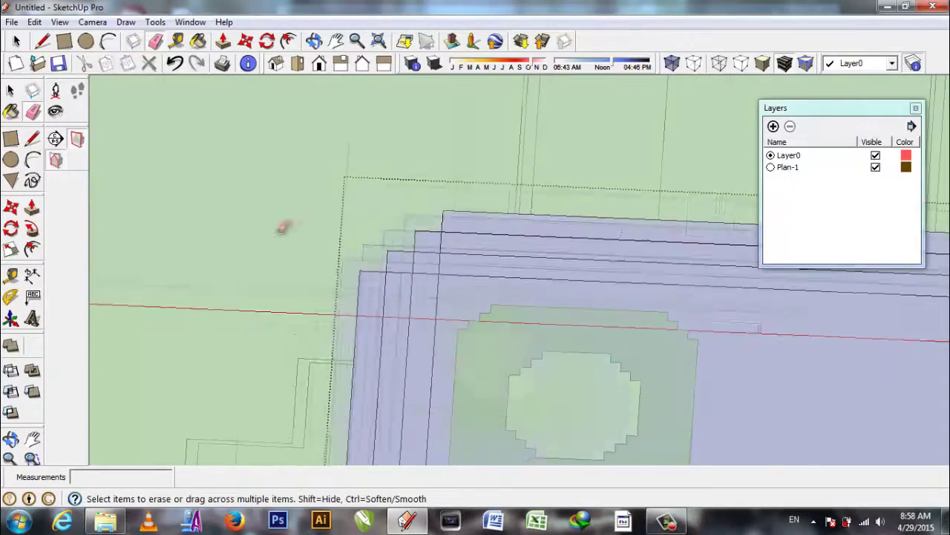
pyautogui.moveTo(283, 227); pyautogui.dragTo(600, 261, button='middle')
pyautogui.scroll(2, 637, 271)
pyautogui.scroll(-2, 658, 243)
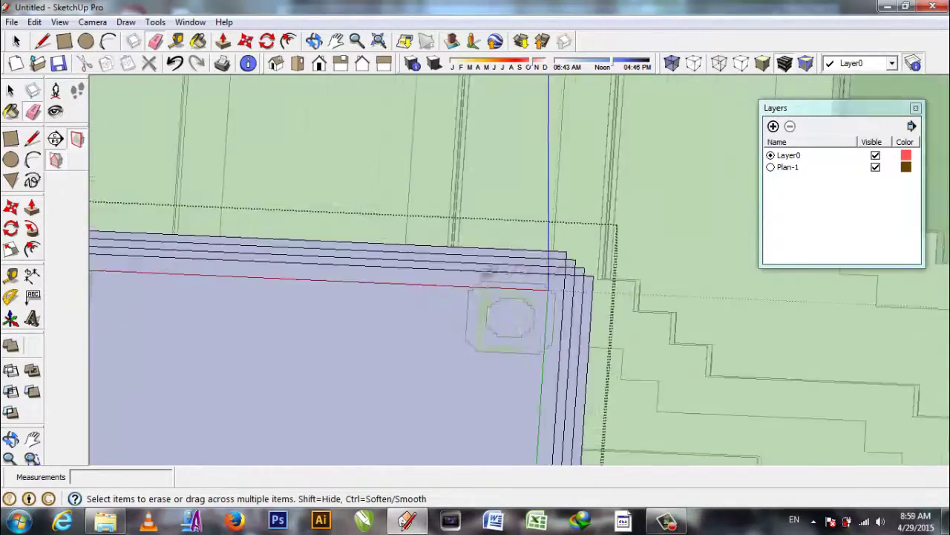
pyautogui.moveTo(492, 269); pyautogui.dragTo(526, 260, button='middle')
pyautogui.scroll(2, 532, 376)
pyautogui.scroll(-2, 617, 319)
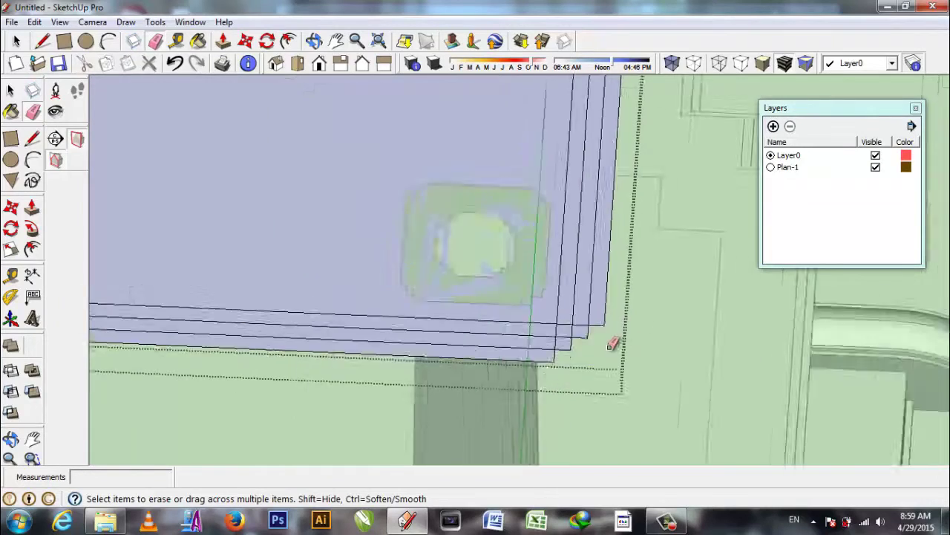
pyautogui.moveTo(616, 334); pyautogui.dragTo(212, 278, button='middle')
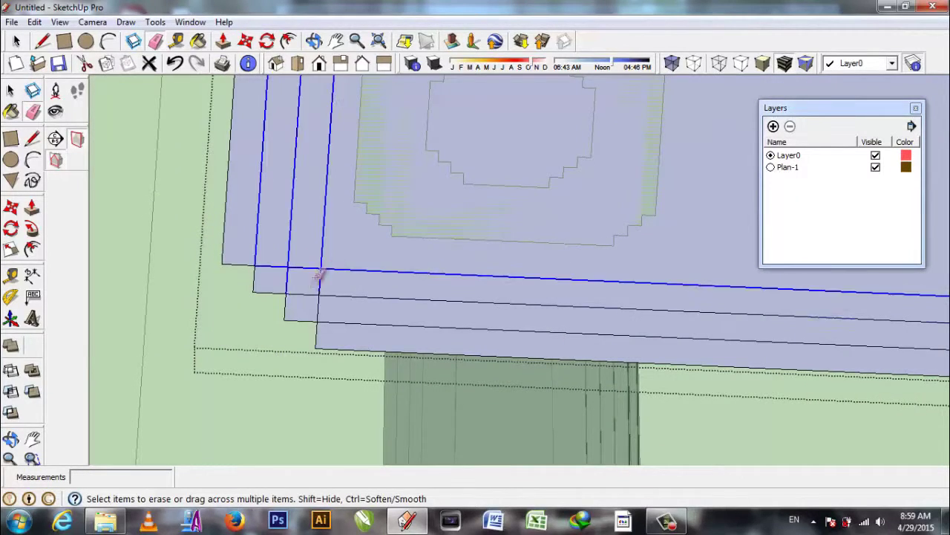
pyautogui.scroll(-2, 314, 361)
pyautogui.scroll(1, 354, 272)
pyautogui.scroll(1, 315, 294)
pyautogui.moveTo(316, 294); pyautogui.dragTo(299, 276, button='middle')
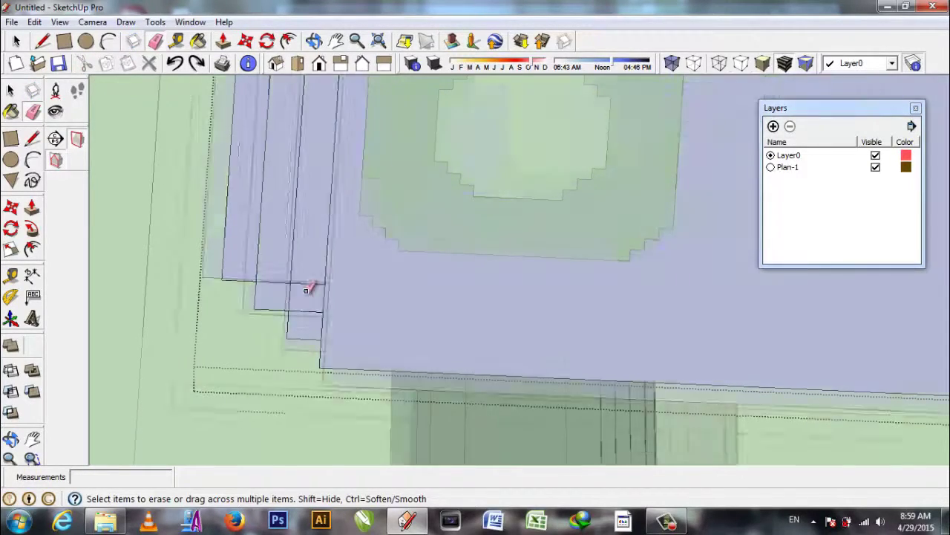
pyautogui.press('Delete')
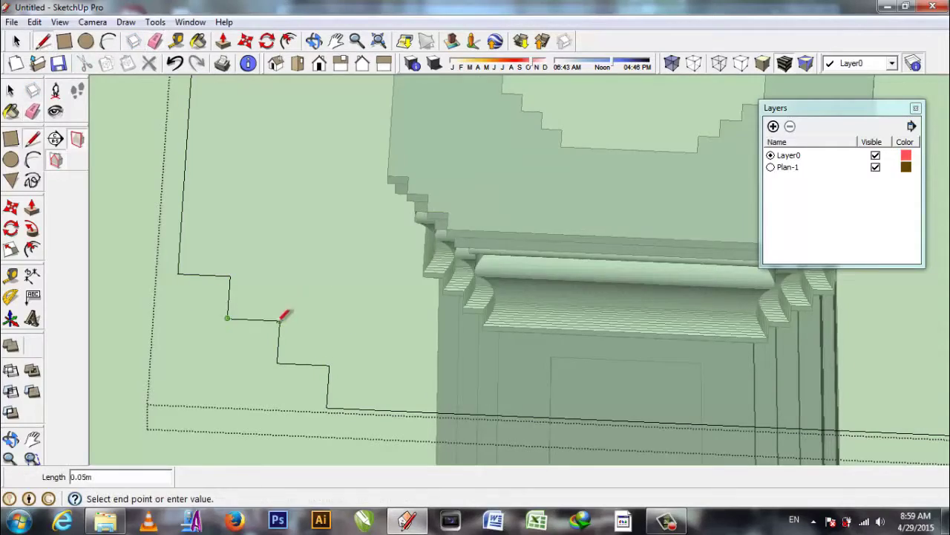
# - Finish the stepped profile segment at the slab edge and erase stray edges
pyautogui.click(282, 315)
pyautogui.moveTo(289, 314)
pyautogui.mouseDown(button='middle')
pyautogui.moveTo(244, 357)
pyautogui.moveTo(484, 361)
pyautogui.moveTo(488, 132)
pyautogui.mouseUp(button='middle')
pyautogui.press('e')
pyautogui.scroll(3, 488, 133)
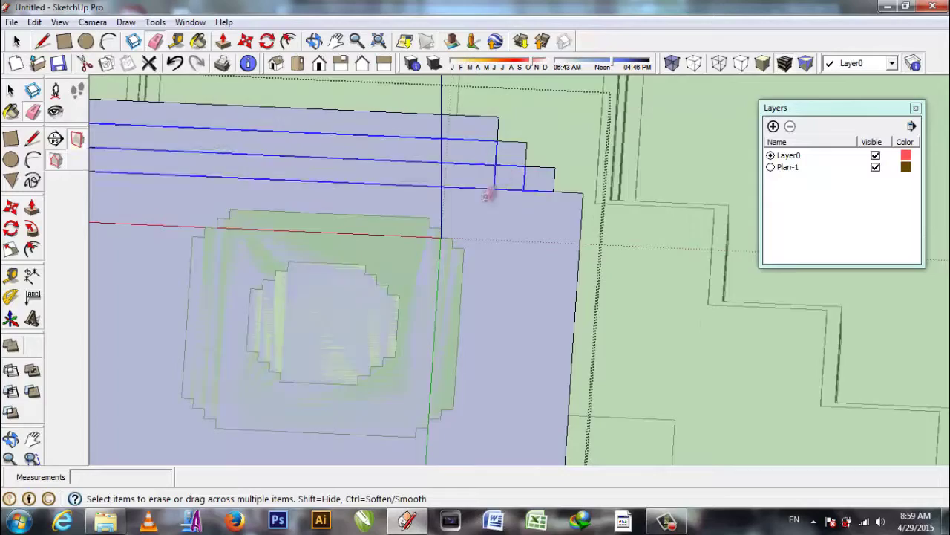
pyautogui.scroll(-3, 483, 195)
pyautogui.scroll(3, 484, 195)
pyautogui.moveTo(484, 195)
pyautogui.mouseDown(button='middle')
pyautogui.moveTo(515, 283)
pyautogui.moveTo(552, 331)
pyautogui.moveTo(365, 286)
pyautogui.mouseUp(button='middle')
pyautogui.scroll(3, 365, 287)
# - Draw the narrow strip's outline edges along the slab top and close them into a face
pyautogui.click(280, 207)
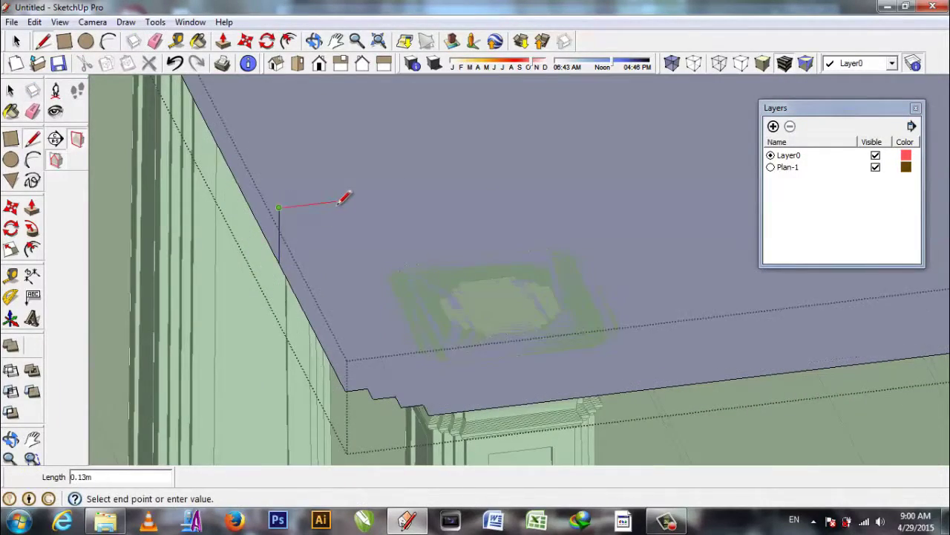
pyautogui.moveTo(351, 247)
pyautogui.mouseDown(button='middle')
pyautogui.moveTo(289, 296)
pyautogui.moveTo(321, 261)
pyautogui.mouseUp(button='middle')
pyautogui.click(266, 269)
pyautogui.moveTo(266, 268); pyautogui.dragTo(346, 194, button='middle')
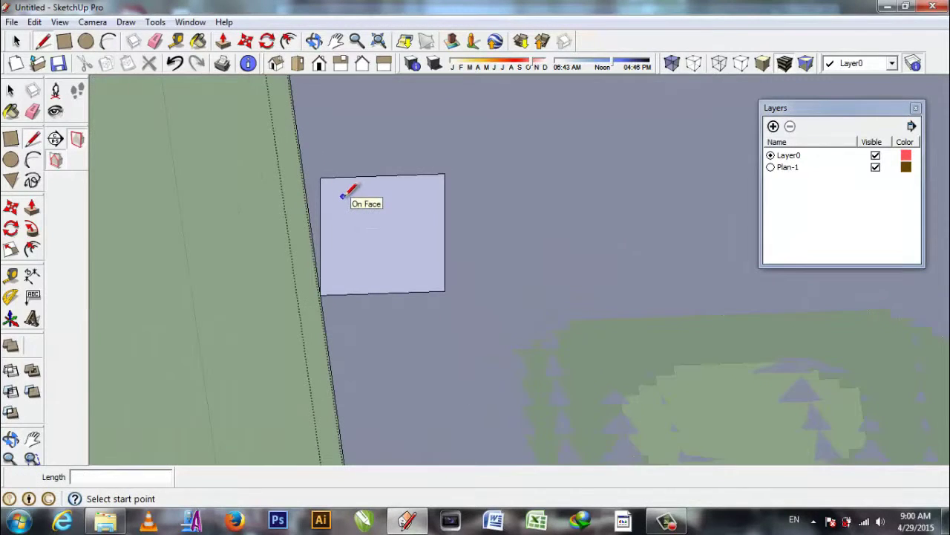
pyautogui.scroll(2, 321, 279)
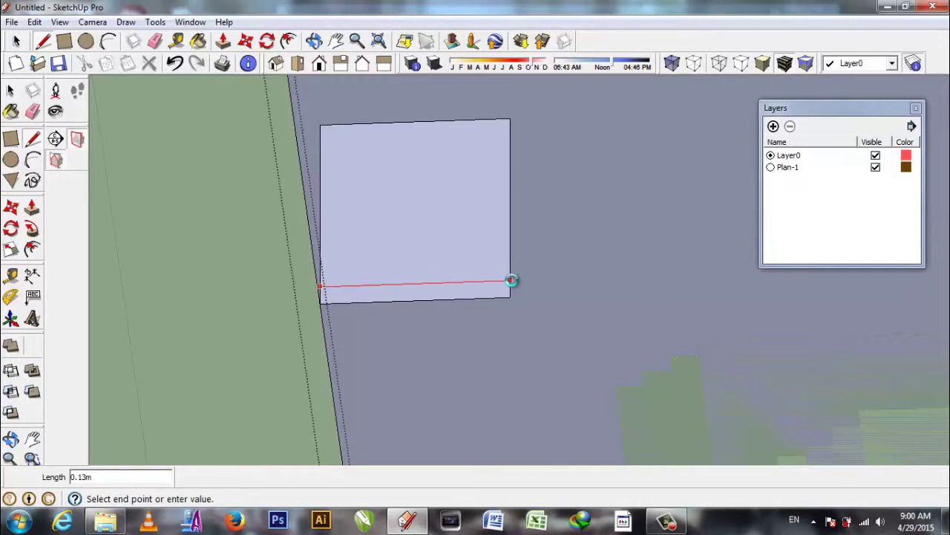
pyautogui.click(511, 134)
pyautogui.scroll(2, 391, 121)
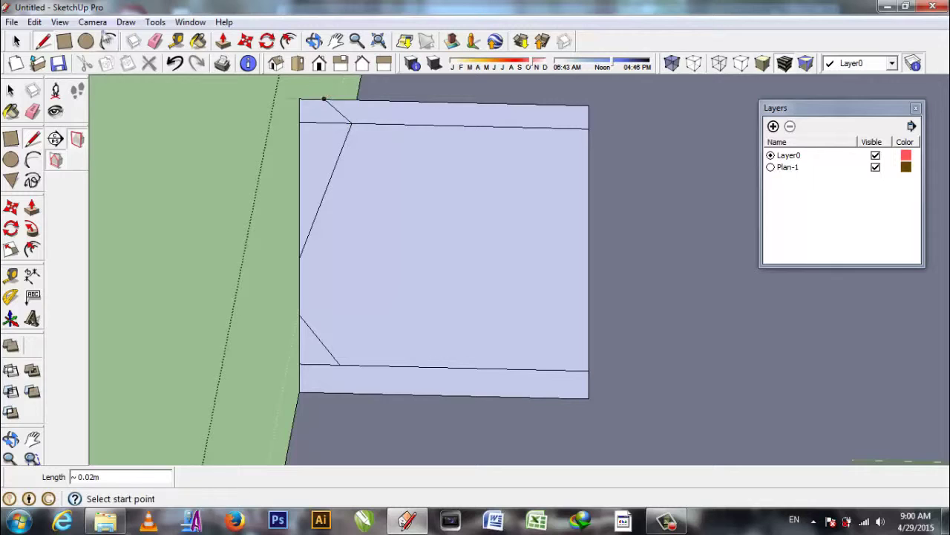
# - Draw two arcs on the strip's edge to form the curved molding profile
pyautogui.press('a')
pyautogui.scroll(2, 323, 363)
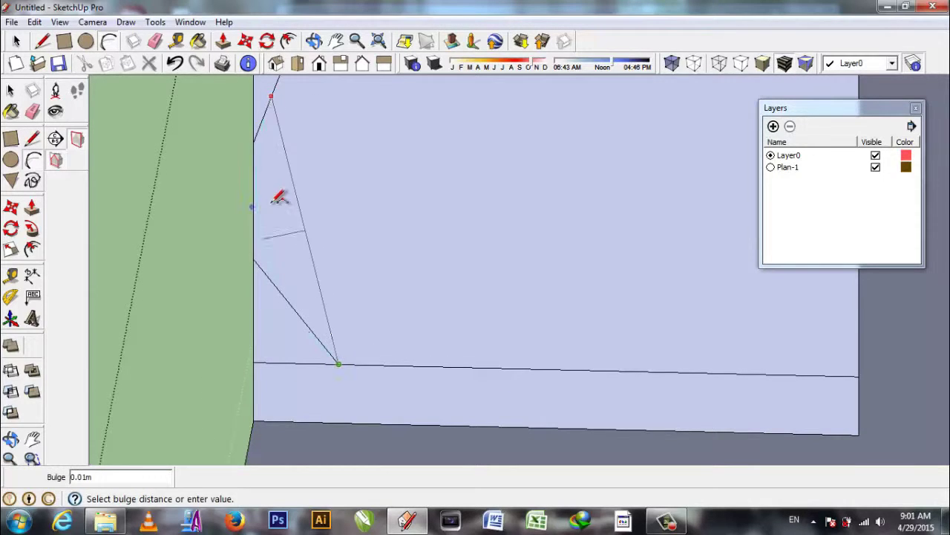
pyautogui.click(279, 197)
pyautogui.scroll(-3, 266, 306)
pyautogui.scroll(3, 255, 294)
pyautogui.scroll(2, 315, 176)
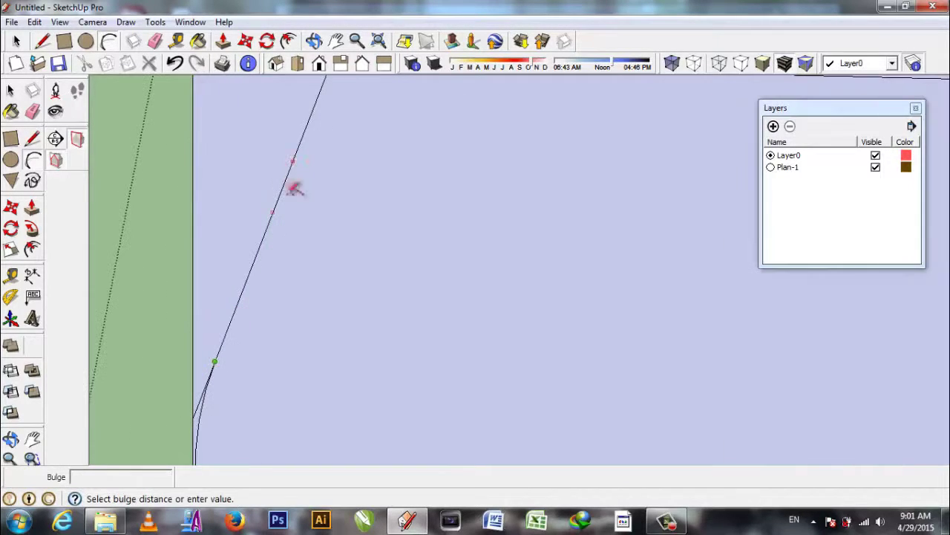
pyautogui.click(324, 132)
pyautogui.scroll(-3, 329, 248)
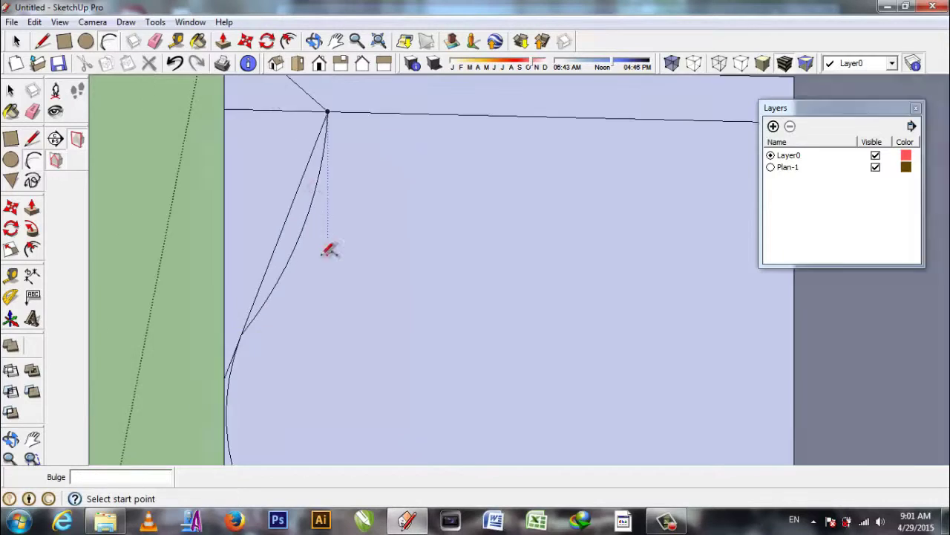
pyautogui.scroll(3, 363, 178)
pyautogui.scroll(1, 360, 146)
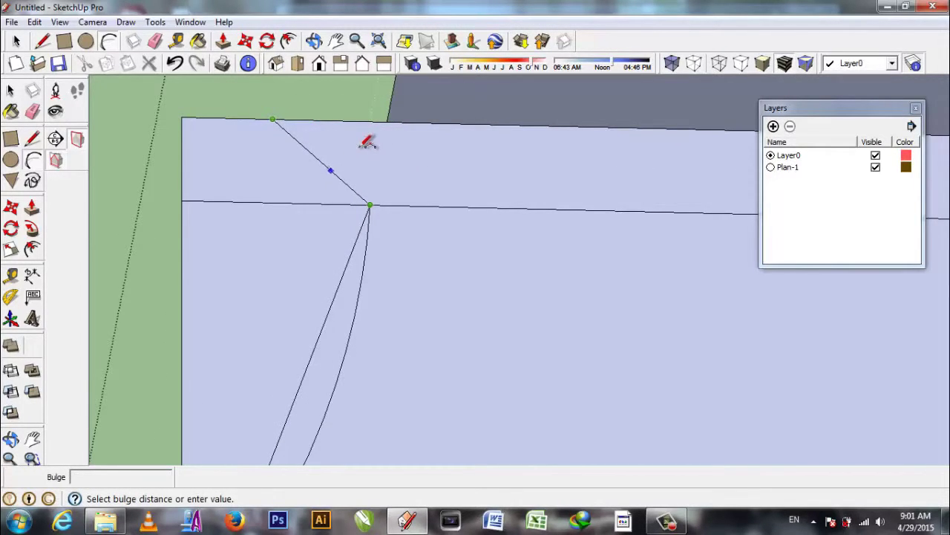
pyautogui.click(369, 144)
pyautogui.scroll(-3, 196, 252)
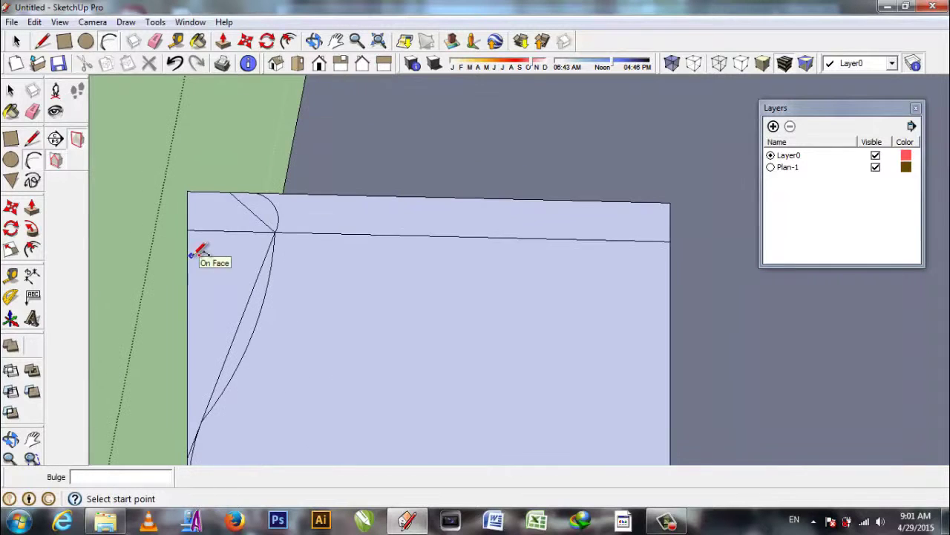
# - Erase leftover construction edges and close the strip outline into a face
pyautogui.click(155, 43)
pyautogui.scroll(2, 233, 245)
pyautogui.moveTo(234, 244)
pyautogui.mouseDown(button='middle')
pyautogui.moveTo(304, 292)
pyautogui.moveTo(195, 272)
pyautogui.moveTo(199, 323)
pyautogui.moveTo(227, 314)
pyautogui.moveTo(276, 446)
pyautogui.moveTo(218, 392)
pyautogui.mouseUp(button='middle')
pyautogui.scroll(-3, 318, 254)
pyautogui.scroll(2, 318, 255)
pyautogui.press('r')
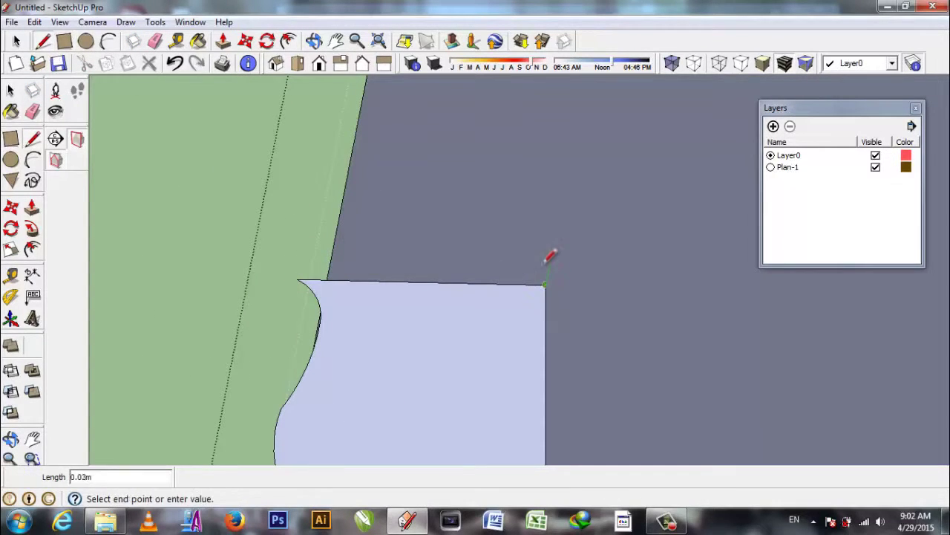
pyautogui.moveTo(549, 259); pyautogui.dragTo(420, 244, button='middle')
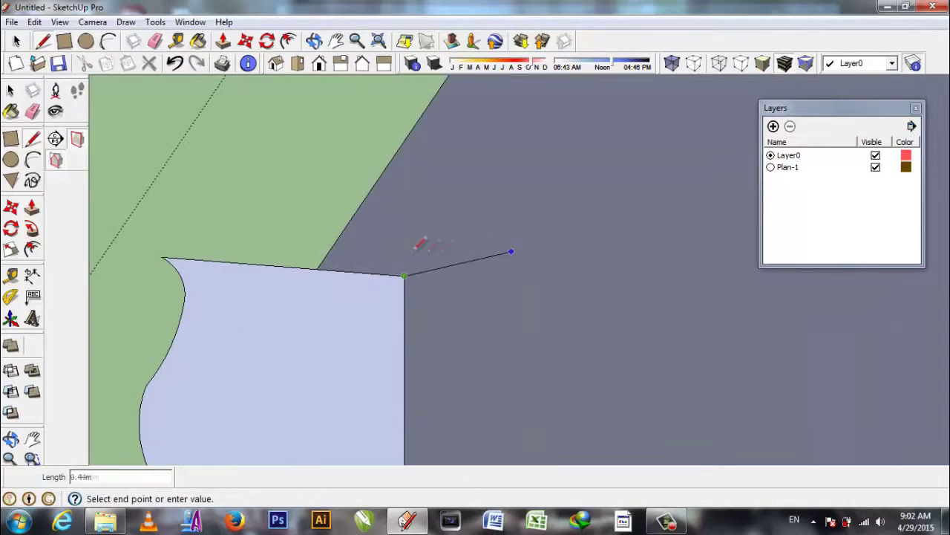
pyautogui.click(162, 217)
# - Push/Pull the strip face up into a thin rim around the slab top
pyautogui.press('e')
pyautogui.scroll(-3, 431, 335)
pyautogui.scroll(-2, 429, 338)
pyautogui.click(327, 360)
pyautogui.click(399, 343)
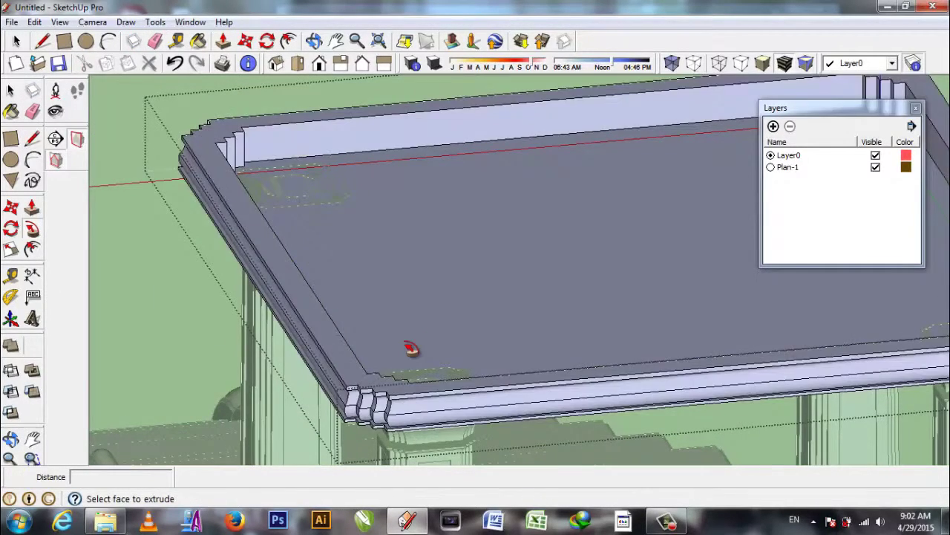
pyautogui.moveTo(399, 343); pyautogui.dragTo(391, 346, button='middle')
pyautogui.click(297, 315)
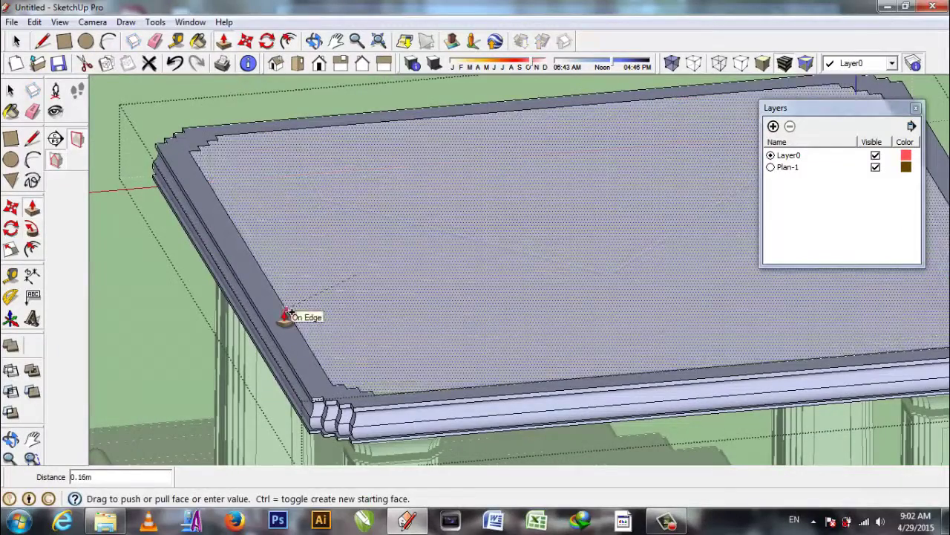
pyautogui.scroll(3, 371, 339)
# - Hide the Plan-1 layer after inspecting the cornice near the column capital
pyautogui.moveTo(371, 339)
pyautogui.mouseDown(button='middle')
pyautogui.moveTo(391, 156)
pyautogui.moveTo(156, 122)
pyautogui.mouseUp(button='middle')
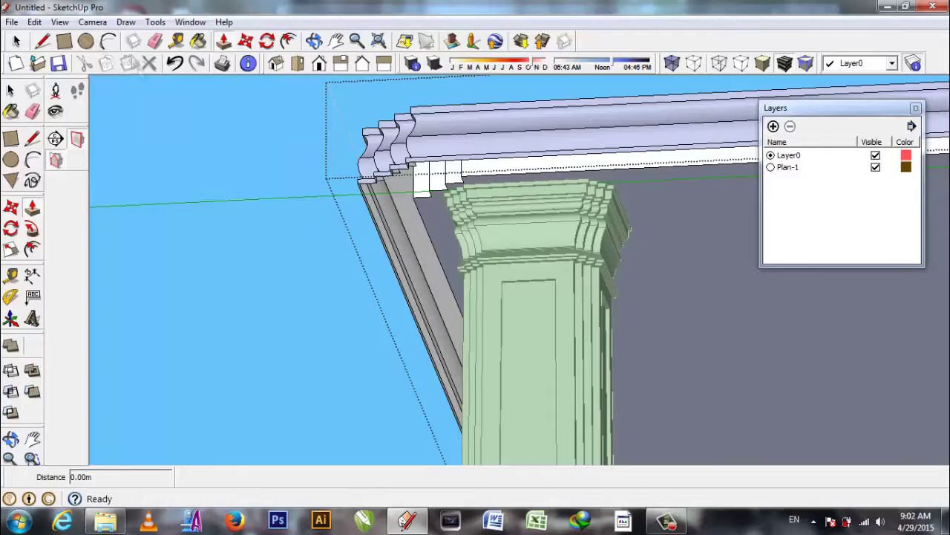
pyautogui.moveTo(398, 162); pyautogui.dragTo(535, 253, button='middle')
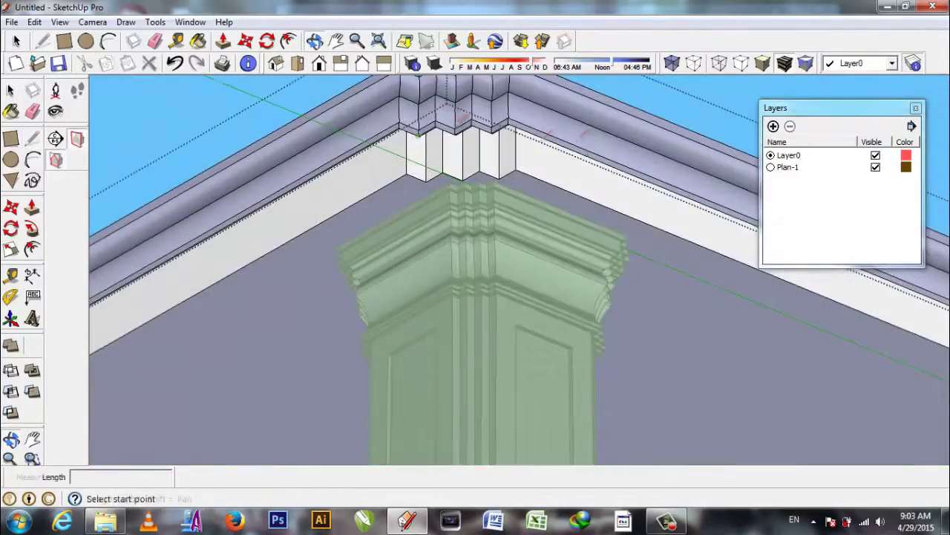
pyautogui.click(537, 255)
pyautogui.scroll(5, 584, 255)
pyautogui.click(876, 167)
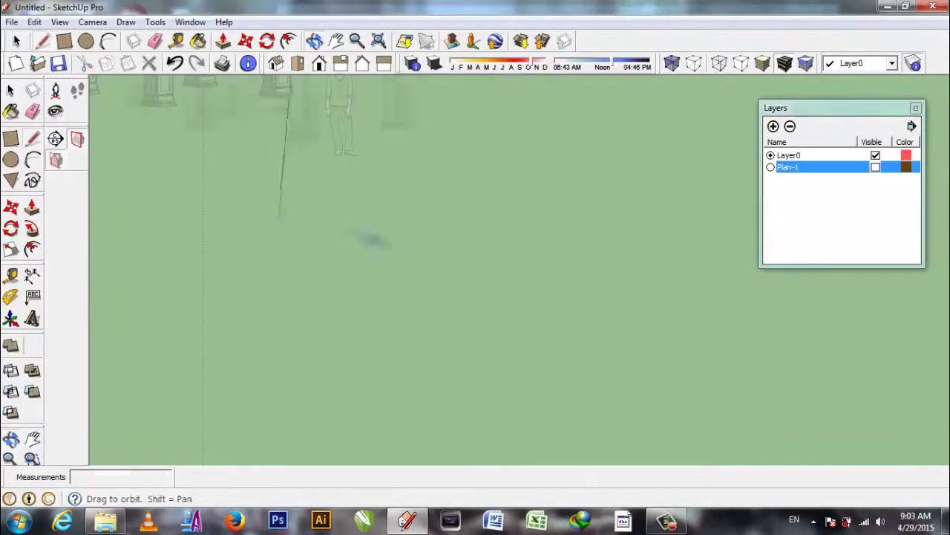
# - Offset the slab underside inward and push the inset panel out 0.05m
pyautogui.moveTo(446, 223)
pyautogui.mouseDown(button='middle')
pyautogui.moveTo(490, 255)
pyautogui.moveTo(616, 401)
pyautogui.mouseUp(button='middle')
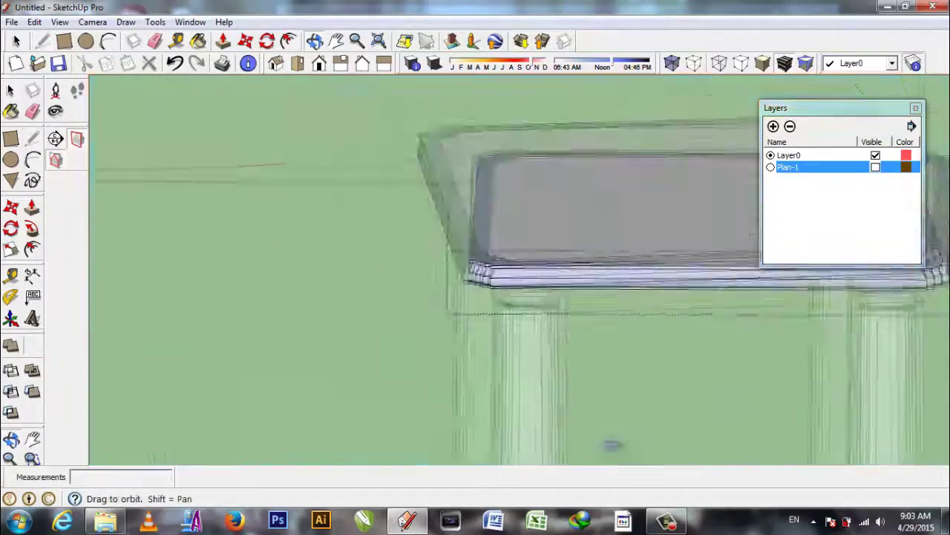
pyautogui.moveTo(592, 291)
pyautogui.mouseDown(button='middle')
pyautogui.moveTo(423, 157)
pyautogui.moveTo(312, 245)
pyautogui.mouseUp(button='middle')
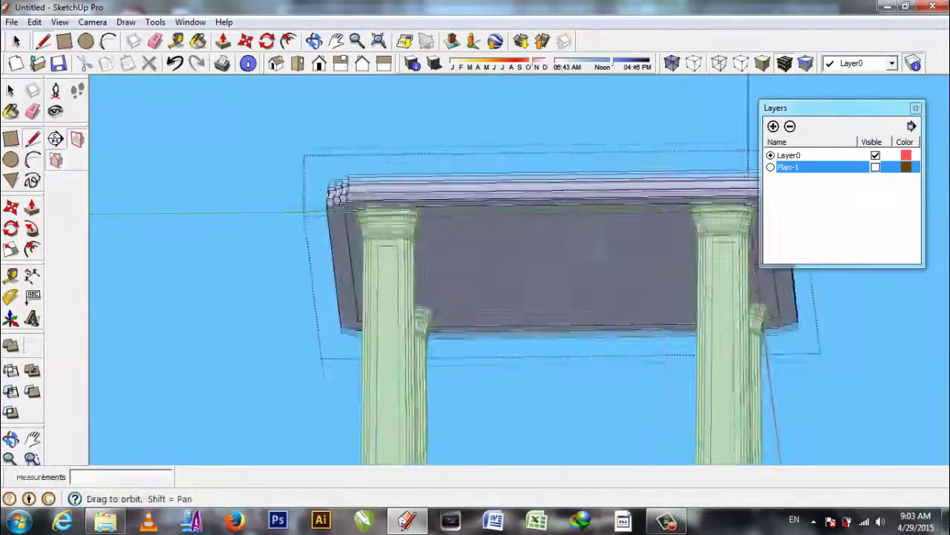
pyautogui.click(42, 41)
pyautogui.click(289, 41)
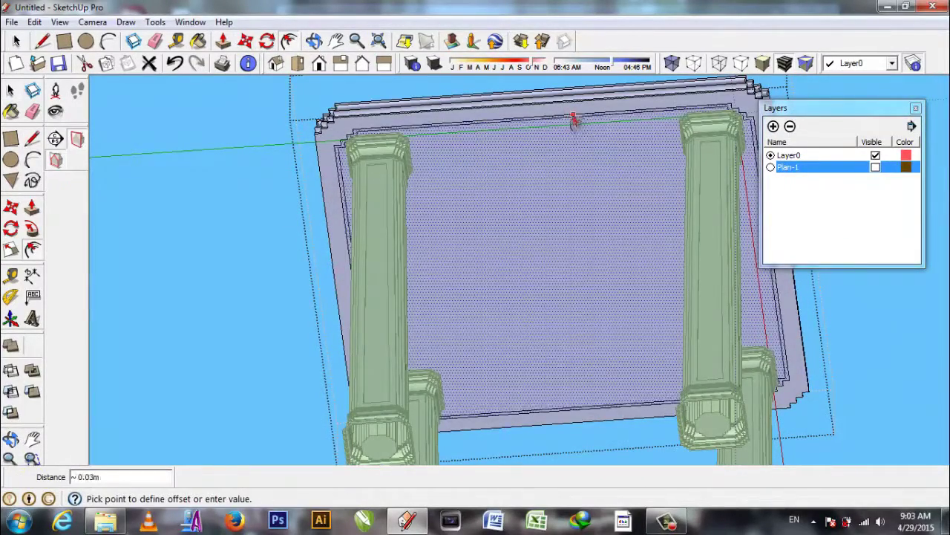
pyautogui.click(590, 168)
pyautogui.moveTo(590, 169); pyautogui.dragTo(446, 223, button='middle')
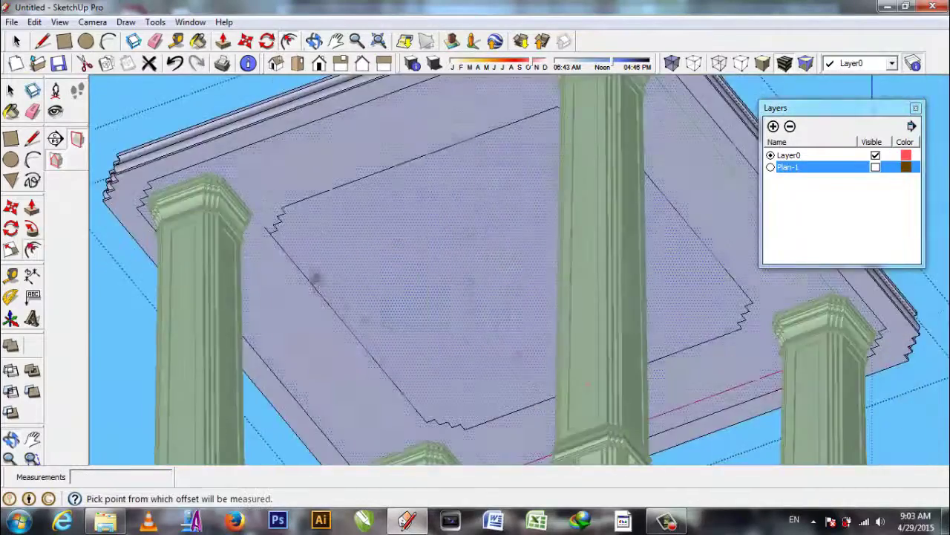
pyautogui.press('e')
pyautogui.scroll(-3, 292, 260)
pyautogui.moveTo(292, 260); pyautogui.dragTo(386, 223, button='middle')
pyautogui.click(223, 41)
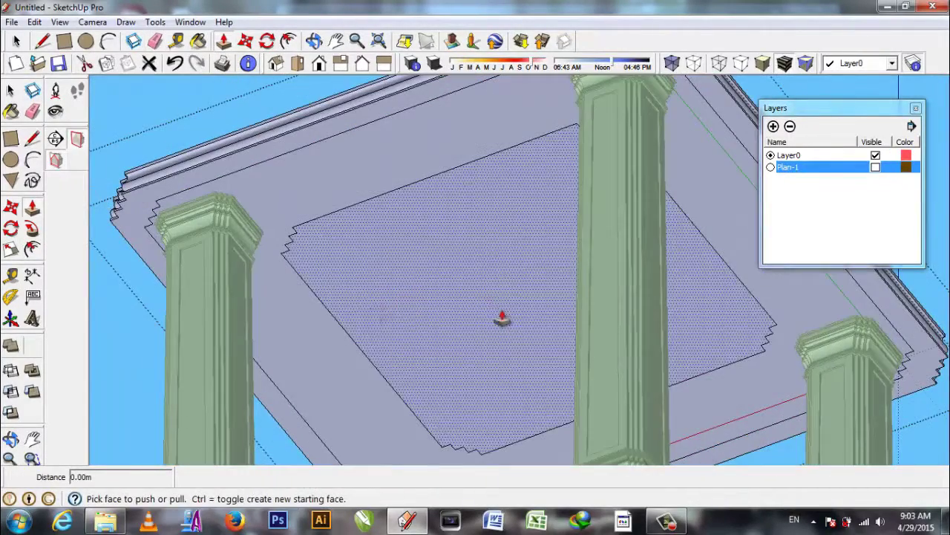
pyautogui.click(475, 318)
# - Offset the slab top face inward and Push/Pull the inner top panel
pyautogui.moveTo(500, 309); pyautogui.dragTo(535, 206, button='middle')
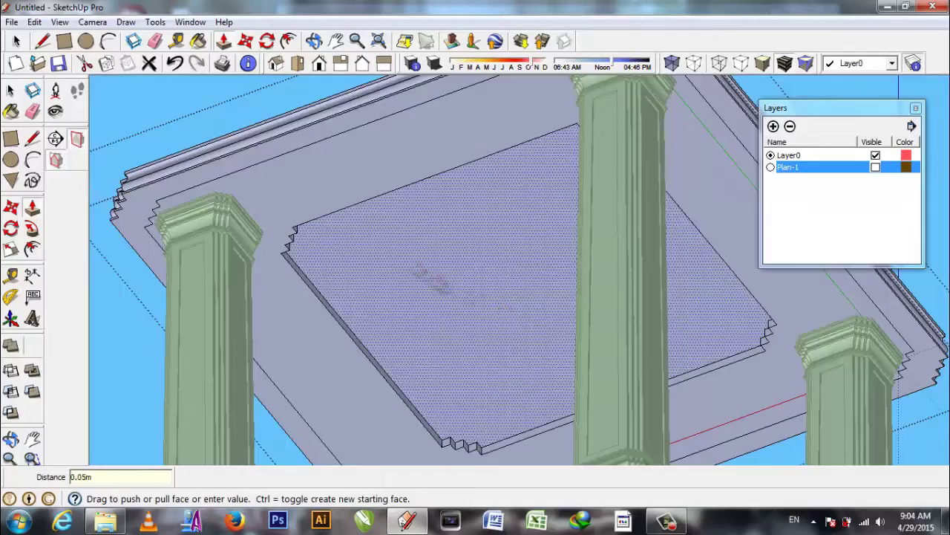
pyautogui.press('f')
pyautogui.click(411, 172)
pyautogui.click(421, 203)
pyautogui.press('p')
pyautogui.click(442, 215)
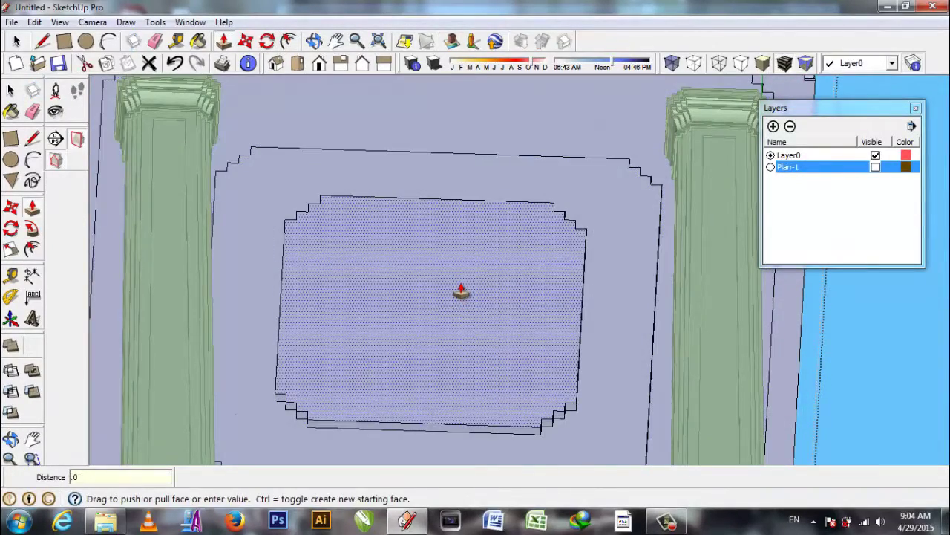
pyautogui.moveTo(461, 291); pyautogui.dragTo(643, 221, button='middle')
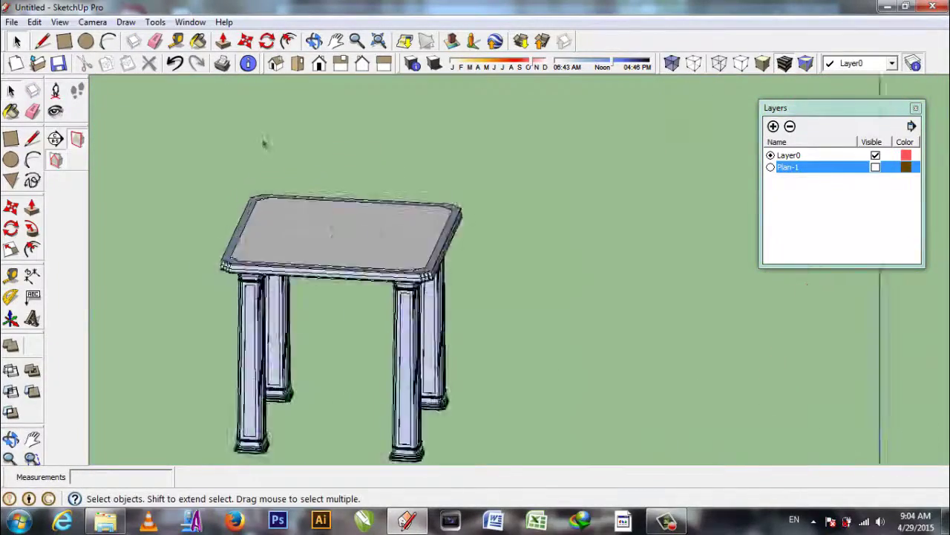
# - Draw a rectangle across the roof slab top starting from the slab's corner
pyautogui.moveTo(317, 213); pyautogui.dragTo(332, 305, button='middle')
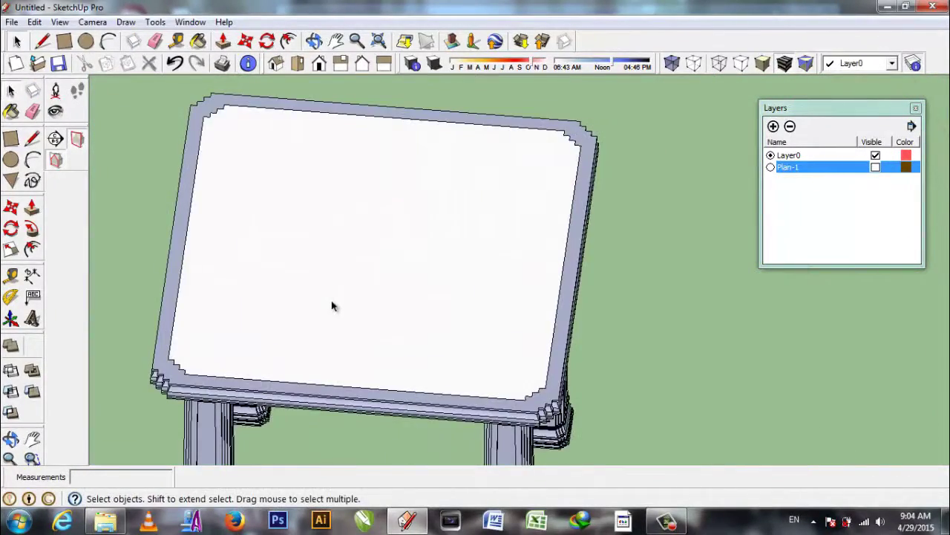
pyautogui.click(286, 234)
pyautogui.click(217, 111)
pyautogui.click(16, 42)
pyautogui.moveTo(416, 265)
pyautogui.mouseDown(button='middle')
pyautogui.moveTo(370, 284)
pyautogui.moveTo(424, 272)
pyautogui.mouseUp(button='middle')
# - Offset the rectangle inward into a smaller inset rectangle
pyautogui.press('f')
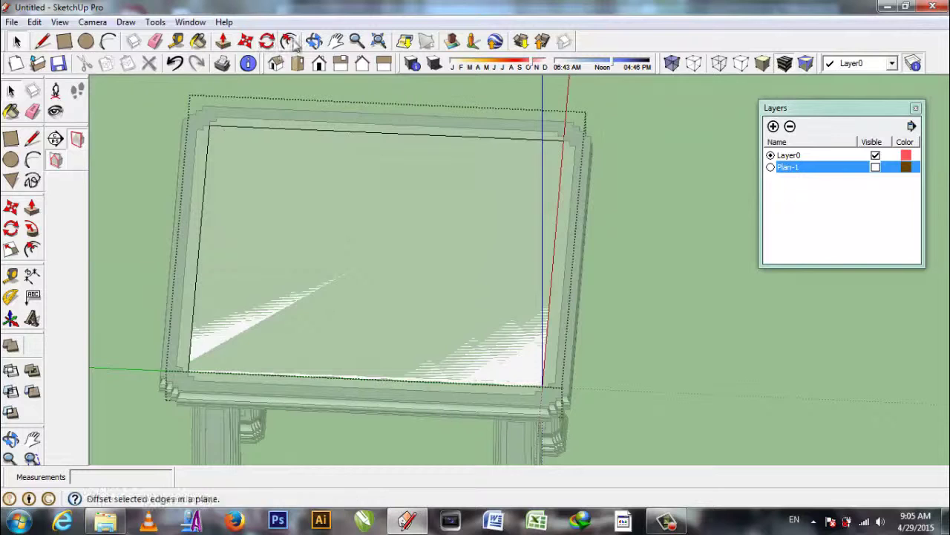
pyautogui.click(402, 134)
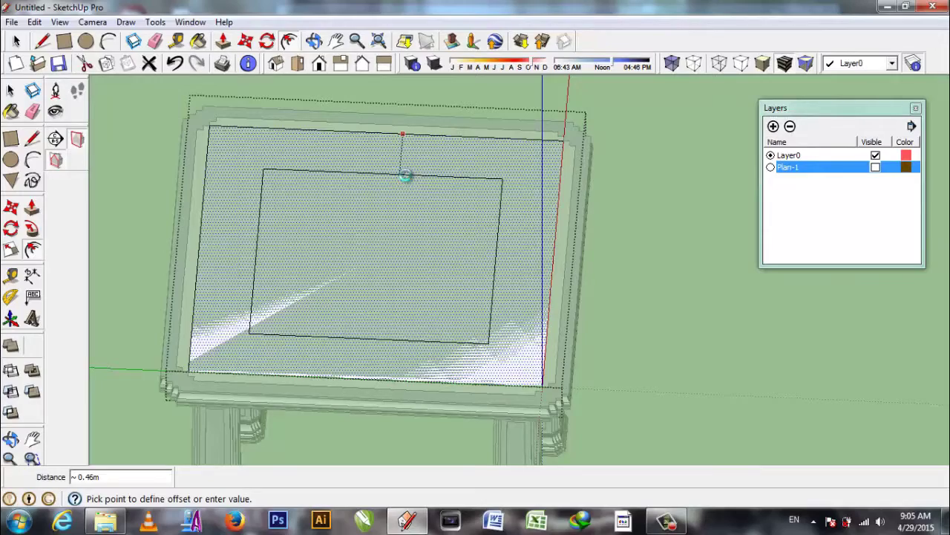
pyautogui.click(409, 180)
pyautogui.moveTo(407, 185)
pyautogui.mouseDown(button='middle')
pyautogui.moveTo(329, 295)
pyautogui.moveTo(445, 149)
pyautogui.mouseUp(button='middle')
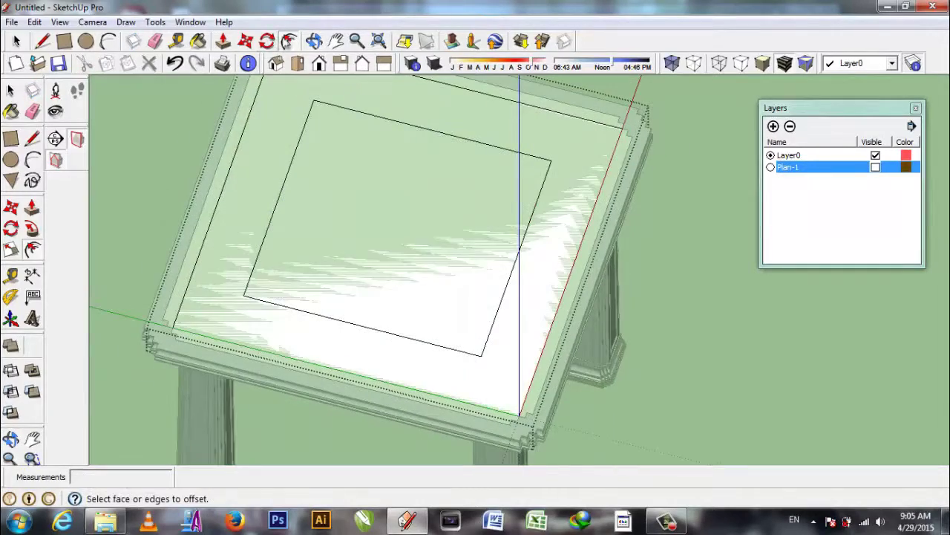
# - Offset the inner rectangle several more times into closely nested outlines
pyautogui.click(450, 135)
pyautogui.click(483, 153)
pyautogui.click(483, 155)
pyautogui.click(487, 156)
pyautogui.click(485, 157)
pyautogui.moveTo(488, 170)
pyautogui.mouseDown(button='middle')
pyautogui.moveTo(509, 182)
pyautogui.moveTo(483, 369)
pyautogui.moveTo(542, 325)
pyautogui.mouseUp(button='middle')
pyautogui.press('r')
pyautogui.scroll(3, 562, 338)
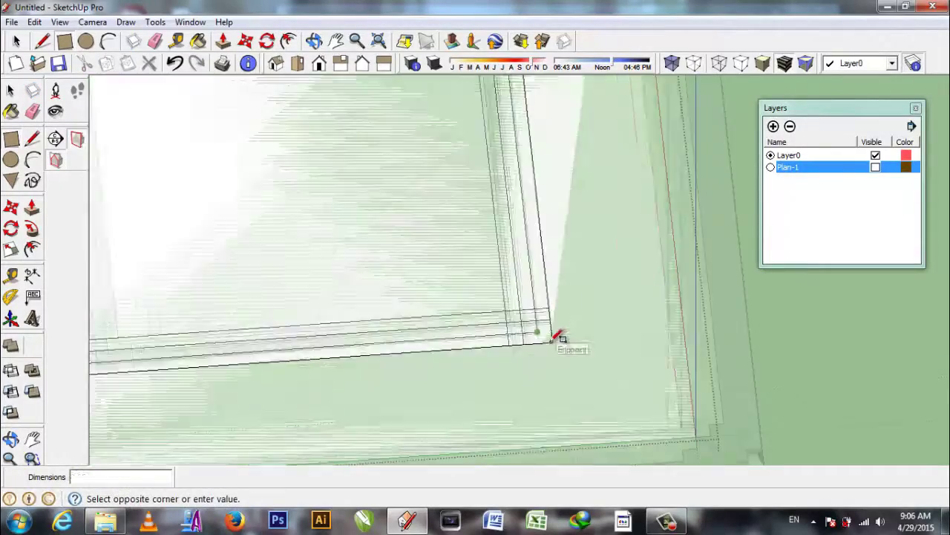
# - Draw small corner squares at the frame corners, cancelling one unfinished rectangle
pyautogui.click(311, 339)
pyautogui.scroll(-5, 296, 334)
pyautogui.scroll(5, 320, 189)
pyautogui.click(319, 192)
pyautogui.scroll(3, 626, 237)
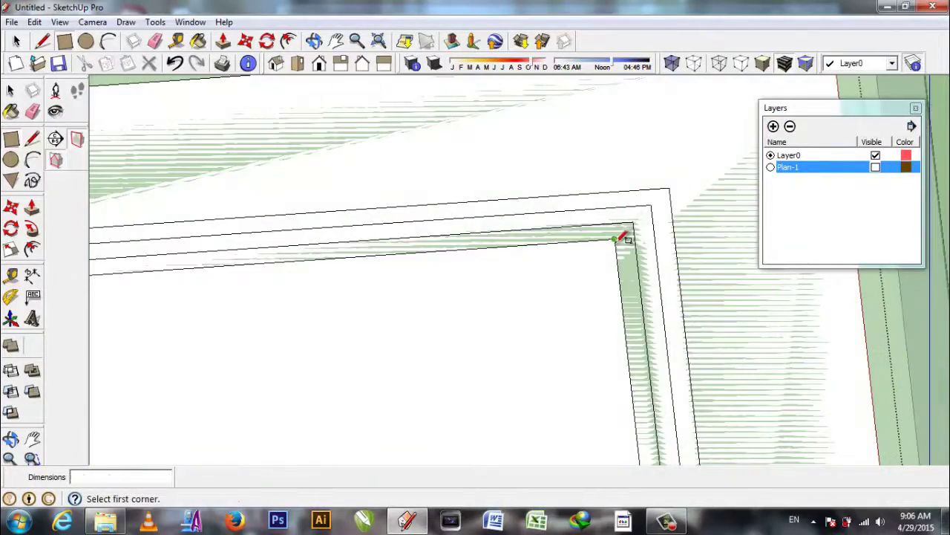
pyautogui.click(635, 214)
pyautogui.press('Escape')
pyautogui.scroll(-3, 664, 186)
# - Erase the leftover corner and step edges to leave notched, stepped corners
pyautogui.press('e')
pyautogui.scroll(3, 215, 288)
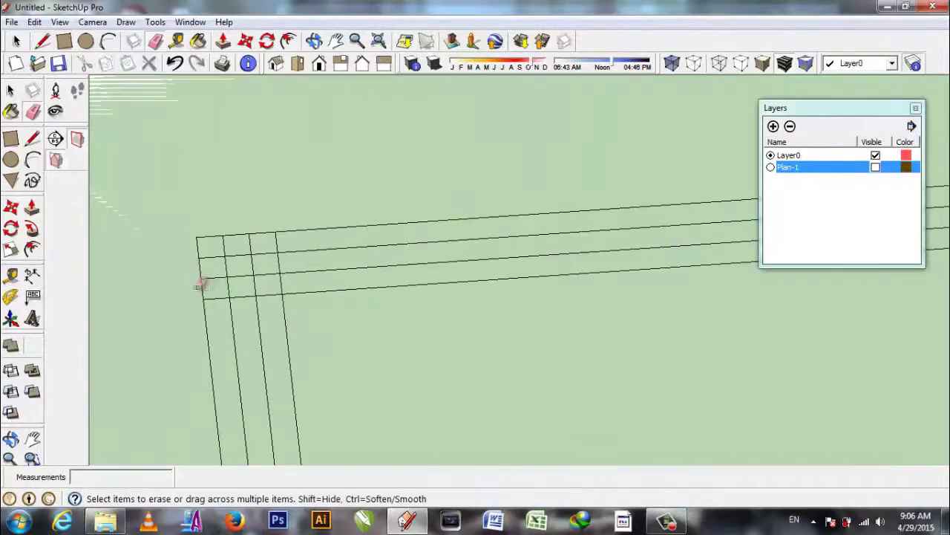
pyautogui.scroll(-3, 223, 252)
pyautogui.scroll(2, 562, 201)
pyautogui.scroll(2, 481, 254)
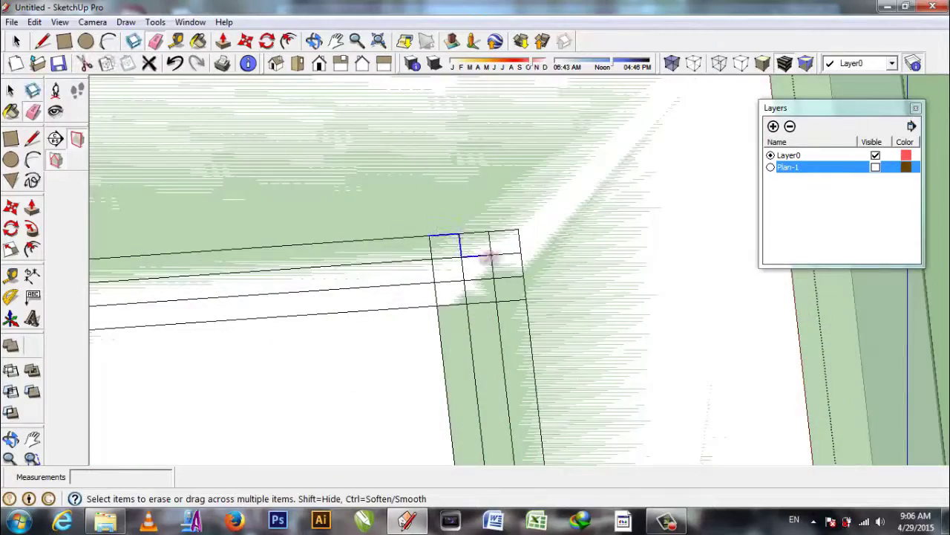
pyautogui.scroll(-3, 496, 220)
pyautogui.scroll(-2, 445, 245)
pyautogui.scroll(2, 357, 278)
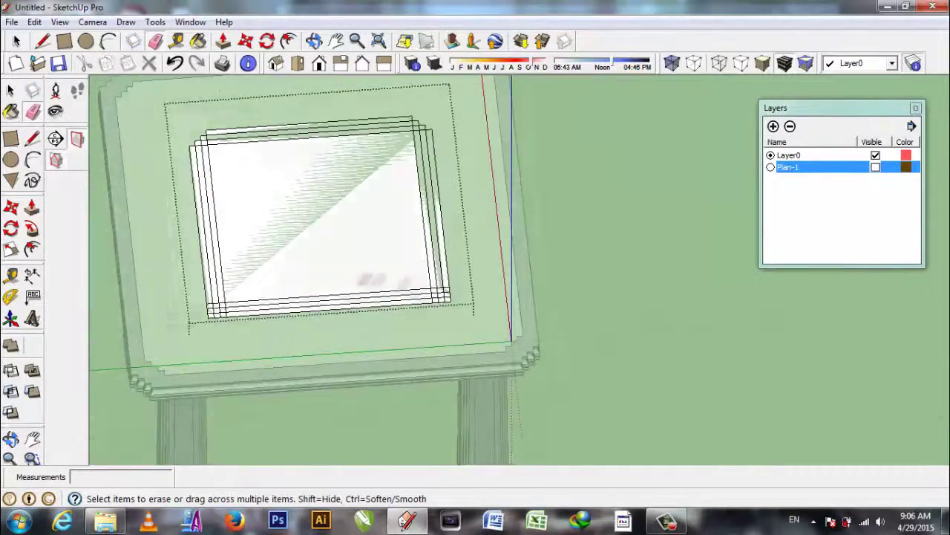
pyautogui.scroll(3, 484, 308)
pyautogui.scroll(-3, 502, 312)
pyautogui.scroll(3, 193, 320)
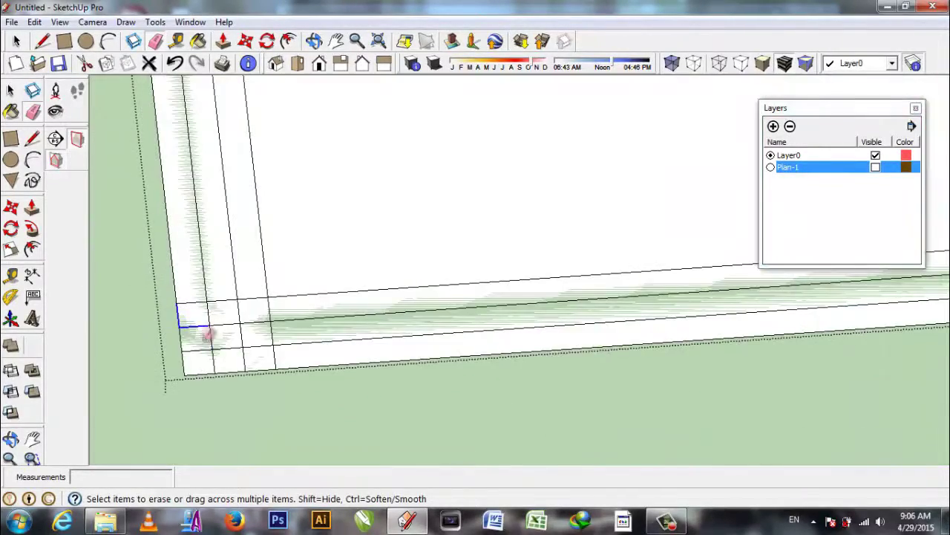
pyautogui.scroll(-2, 199, 355)
pyautogui.scroll(-3, 223, 357)
pyautogui.scroll(4, 201, 223)
pyautogui.moveTo(201, 223); pyautogui.dragTo(211, 201)
pyautogui.scroll(-3, 211, 201)
pyautogui.scroll(3, 520, 253)
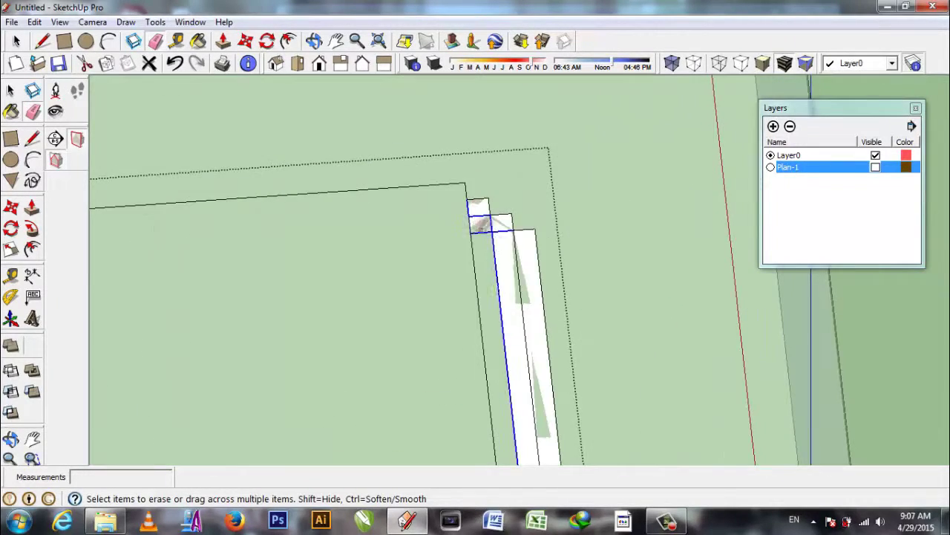
pyautogui.scroll(-3, 418, 257)
pyautogui.scroll(3, 461, 376)
pyautogui.press('l')
pyautogui.click(509, 377)
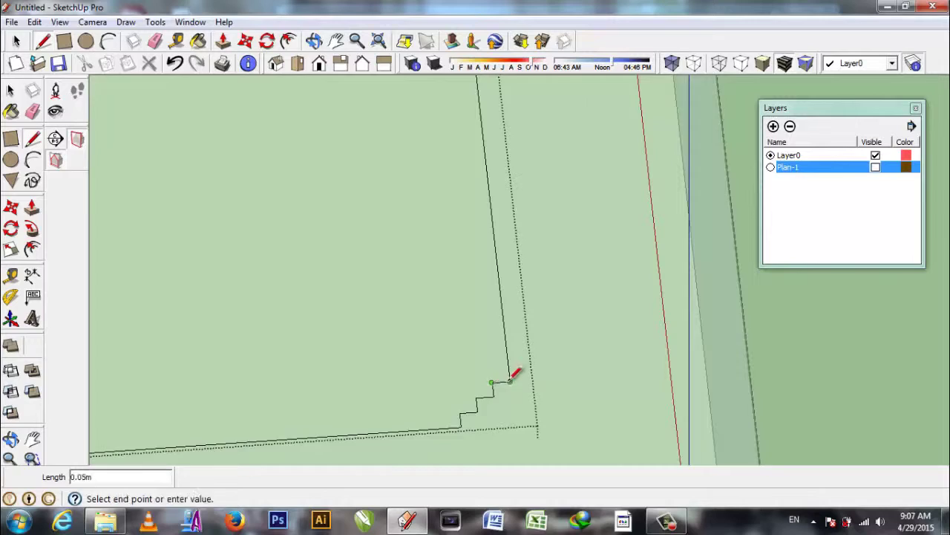
pyautogui.press('Escape')
pyautogui.scroll(-3, 509, 377)
pyautogui.scroll(3, 334, 167)
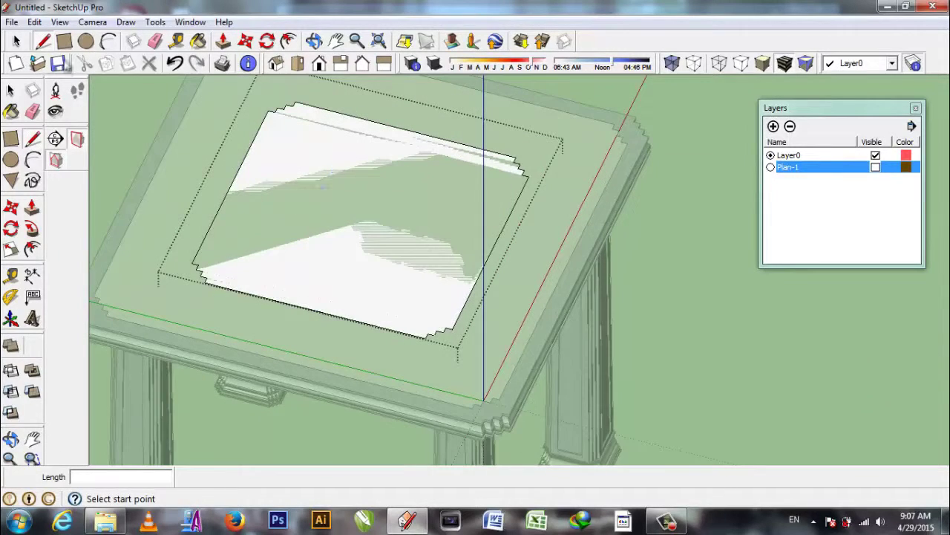
# - Draw two lines to the slab's front edge, splitting off a small front face
pyautogui.click(563, 270)
pyautogui.moveTo(562, 270); pyautogui.dragTo(492, 240, button='middle')
pyautogui.scroll(3, 520, 230)
pyautogui.click(556, 310)
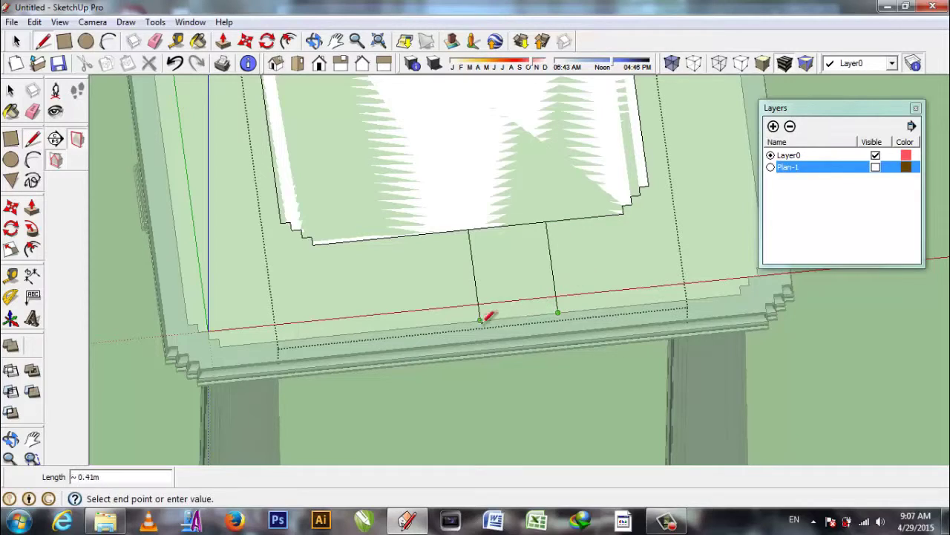
pyautogui.click(391, 238)
pyautogui.click(402, 325)
# - Offset the small front face inward into a thin border ring
pyautogui.press('e')
pyautogui.scroll(-3, 478, 276)
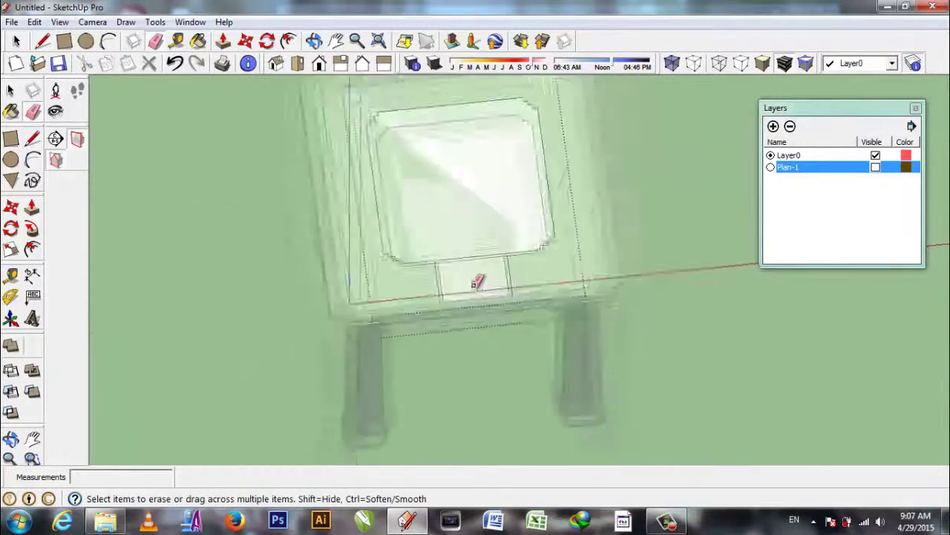
pyautogui.moveTo(477, 275); pyautogui.dragTo(452, 206, button='middle')
pyautogui.scroll(2, 452, 205)
pyautogui.press('f')
pyautogui.scroll(3, 457, 267)
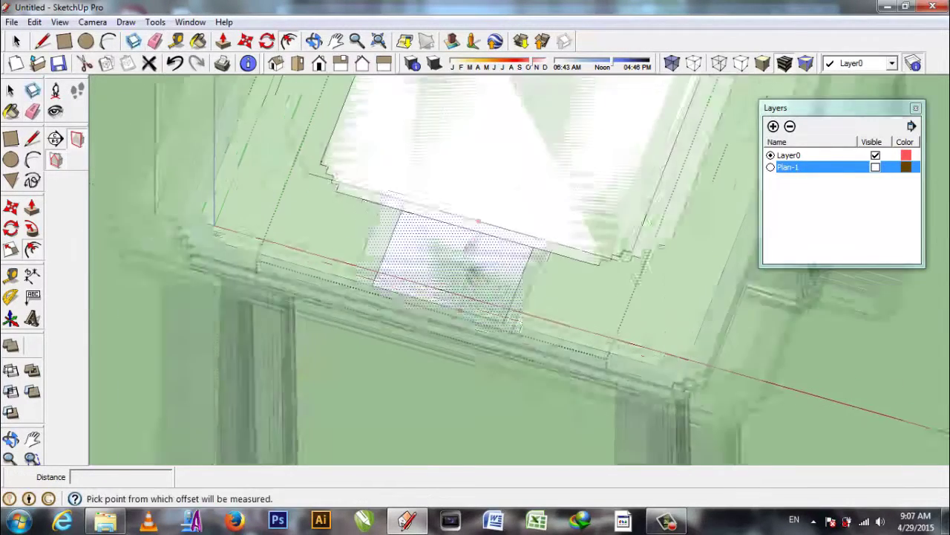
pyautogui.click(483, 219)
pyautogui.click(490, 231)
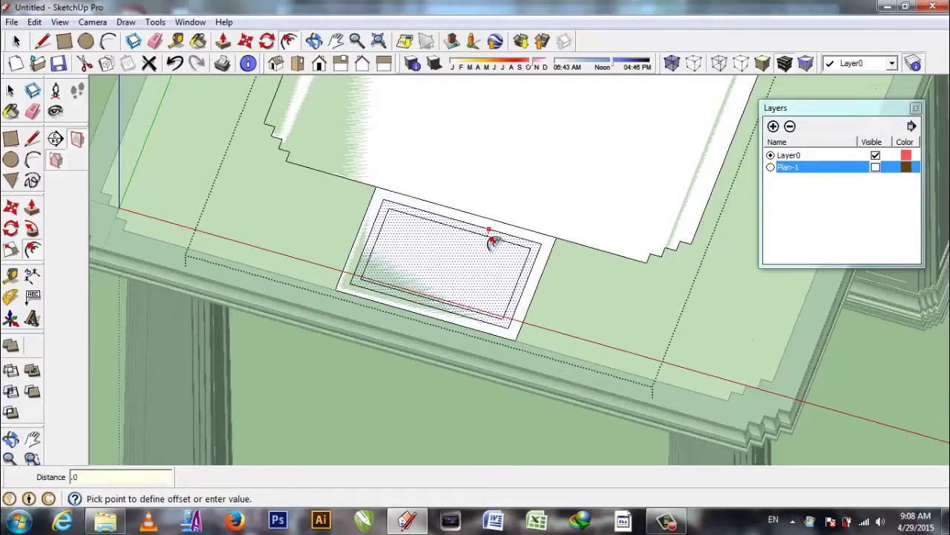
# - Erase the inner offset rectangle edges and select the remaining large outline face
pyautogui.moveTo(489, 231); pyautogui.dragTo(520, 193, button='middle')
pyautogui.press('r')
pyautogui.scroll(2, 583, 336)
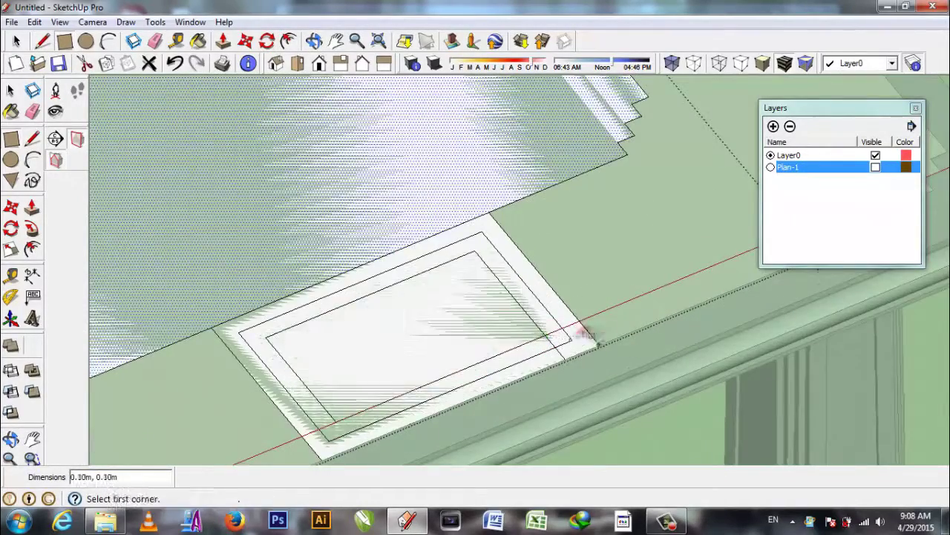
pyautogui.moveTo(534, 310); pyautogui.dragTo(265, 335, button='middle')
pyautogui.click(232, 364)
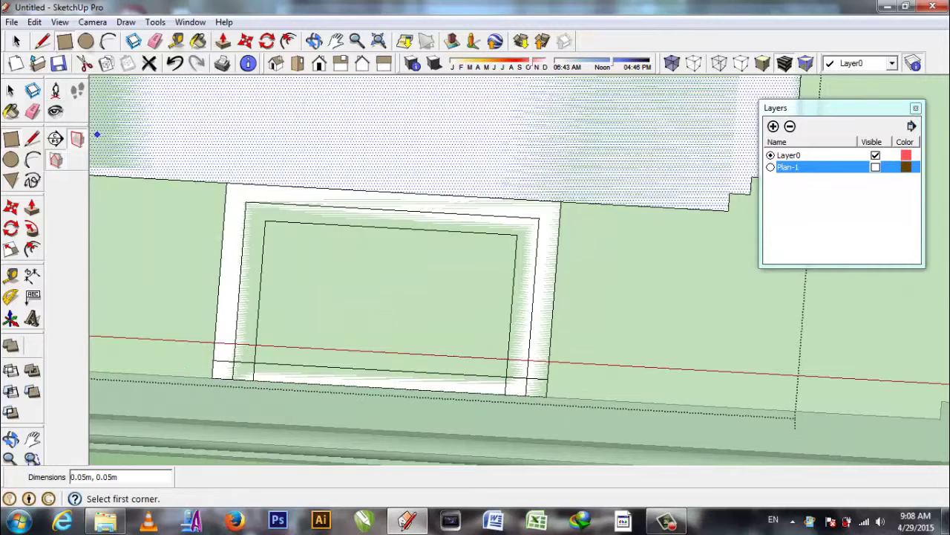
pyautogui.press('e')
pyautogui.moveTo(522, 389)
pyautogui.mouseDown()
pyautogui.moveTo(505, 356)
pyautogui.moveTo(265, 343)
pyautogui.moveTo(303, 196)
pyautogui.mouseUp()
pyautogui.scroll(-3, 329, 339)
pyautogui.scroll(-2, 394, 333)
pyautogui.press('space')
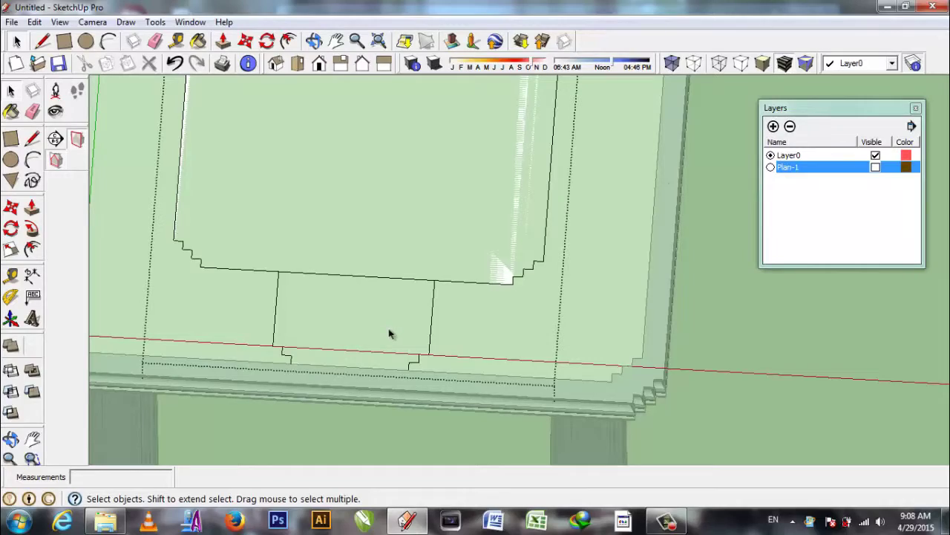
pyautogui.doubleClick(391, 331)
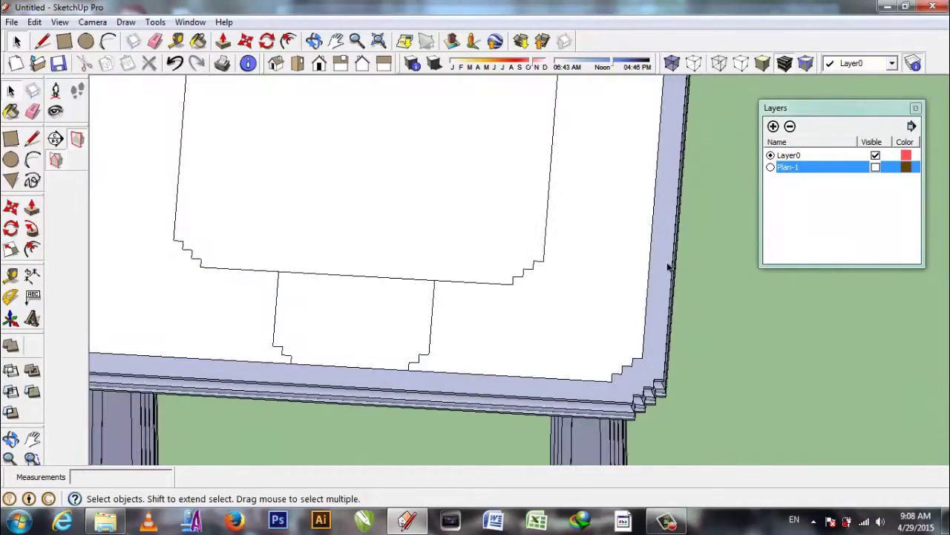
# - Copy the outline faces and a separate tab copy off to the right
pyautogui.tripleClick(343, 312)
pyautogui.scroll(-3, 342, 312)
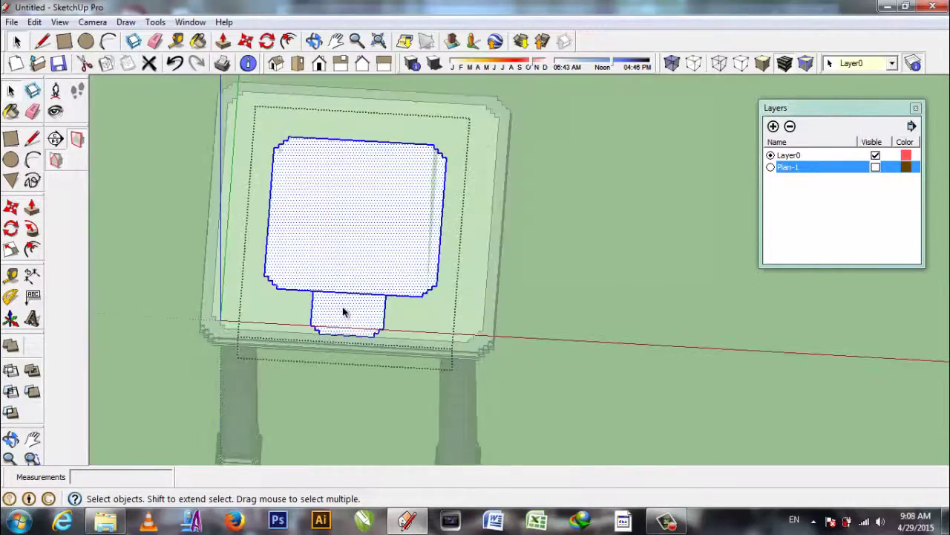
pyautogui.press('m')
pyautogui.keyDown('ctrl'); pyautogui.moveTo(342, 312); pyautogui.dragTo(873, 334); pyautogui.keyUp('ctrl')
pyautogui.press('space')
pyautogui.click(598, 326)
pyautogui.press('m')
pyautogui.click(873, 334)
# - Rotate the copied outline 180° and move it onto the original so its tab points up
pyautogui.press('space')
pyautogui.click(605, 230)
pyautogui.doubleClick(605, 230)
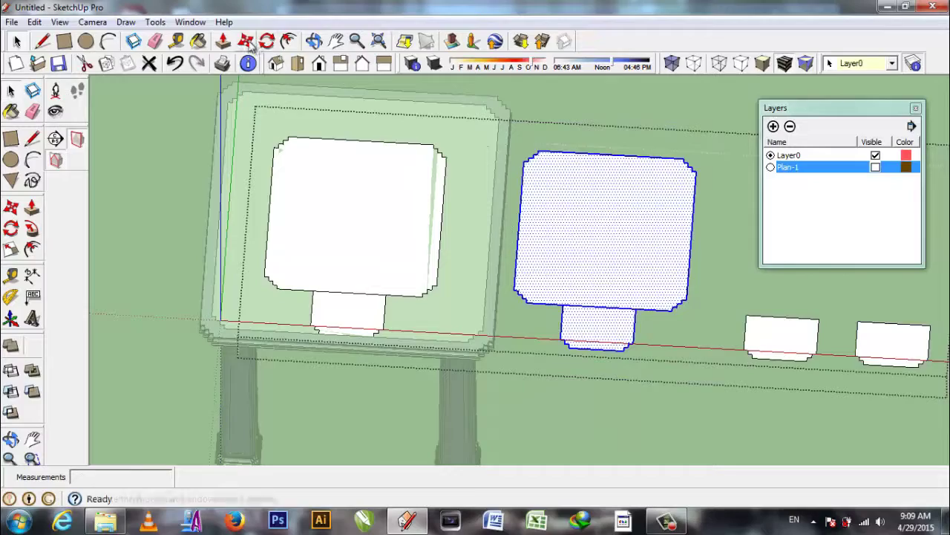
pyautogui.press('q')
pyautogui.click(646, 235)
pyautogui.click(576, 231)
pyautogui.press('m')
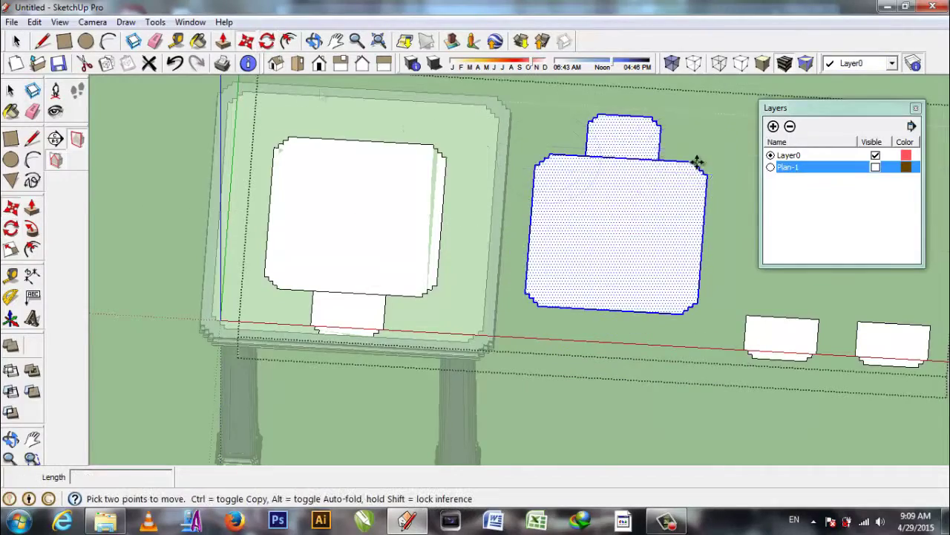
pyautogui.moveTo(694, 161); pyautogui.dragTo(434, 142)
pyautogui.click(435, 142)
pyautogui.scroll(3, 431, 144)
pyautogui.scroll(2, 441, 149)
pyautogui.scroll(-5, 346, 205)
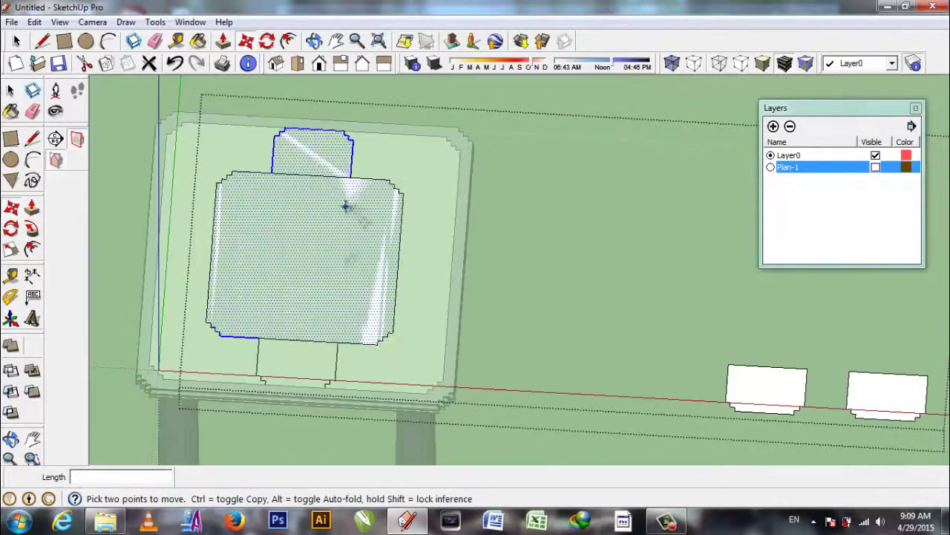
# - Rotate one tab copy 90° and place it on the outline's left side
pyautogui.press('space')
pyautogui.click(773, 388)
pyautogui.press('q')
pyautogui.click(758, 388)
pyautogui.click(757, 430)
pyautogui.press('m')
pyautogui.click(785, 397)
pyautogui.click(189, 249)
# - Rotate the last tab copy 90° and place it against the outline's right side
pyautogui.press('space')
pyautogui.click(888, 393)
pyautogui.press('q')
pyautogui.click(891, 392)
pyautogui.click(872, 356)
pyautogui.press('m')
pyautogui.click(848, 384)
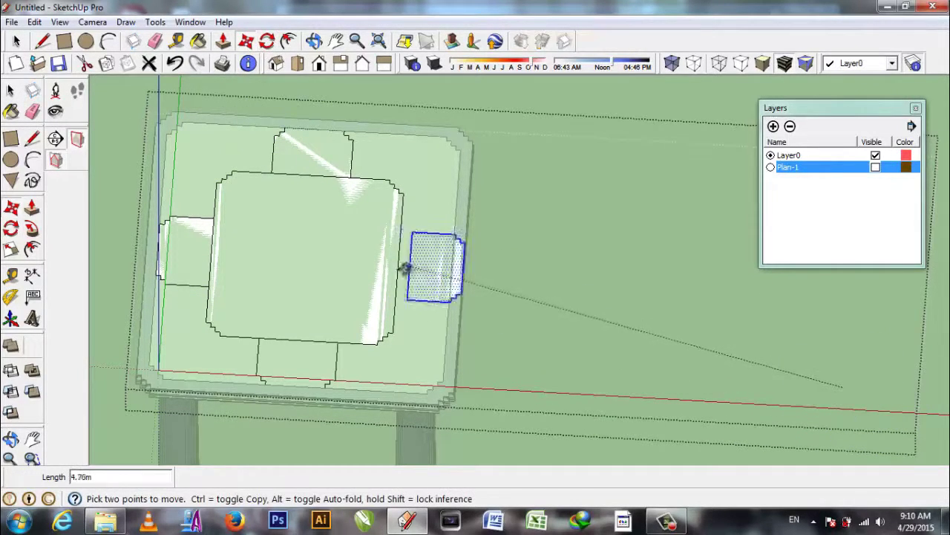
pyautogui.click(424, 393)
pyautogui.scroll(3, 424, 393)
pyautogui.click(155, 40)
# - Draw lines closing a vertical face at the roof slab's edge
pyautogui.moveTo(261, 378)
pyautogui.mouseDown(button='middle')
pyautogui.moveTo(484, 244)
pyautogui.moveTo(407, 319)
pyautogui.mouseUp(button='middle')
pyautogui.scroll(5, 297, 255)
pyautogui.press('l')
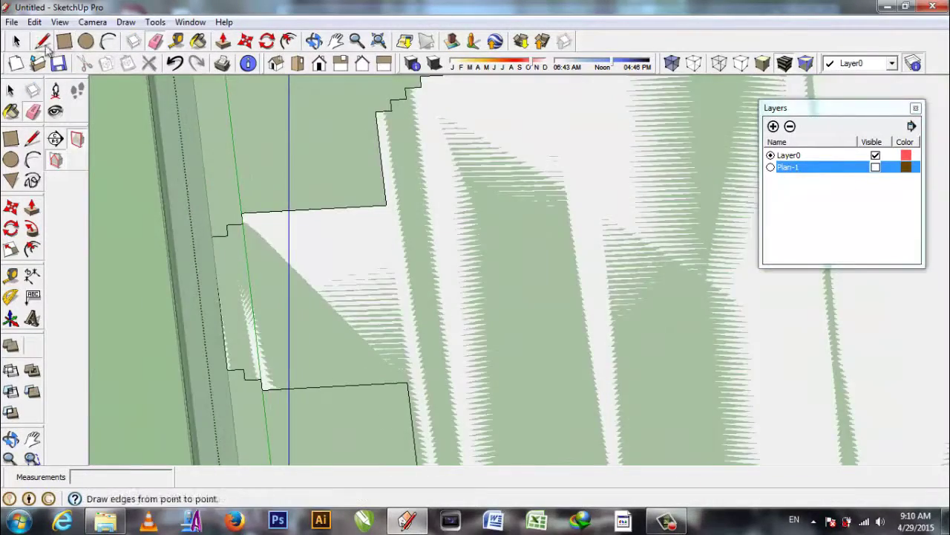
pyautogui.scroll(2, 223, 319)
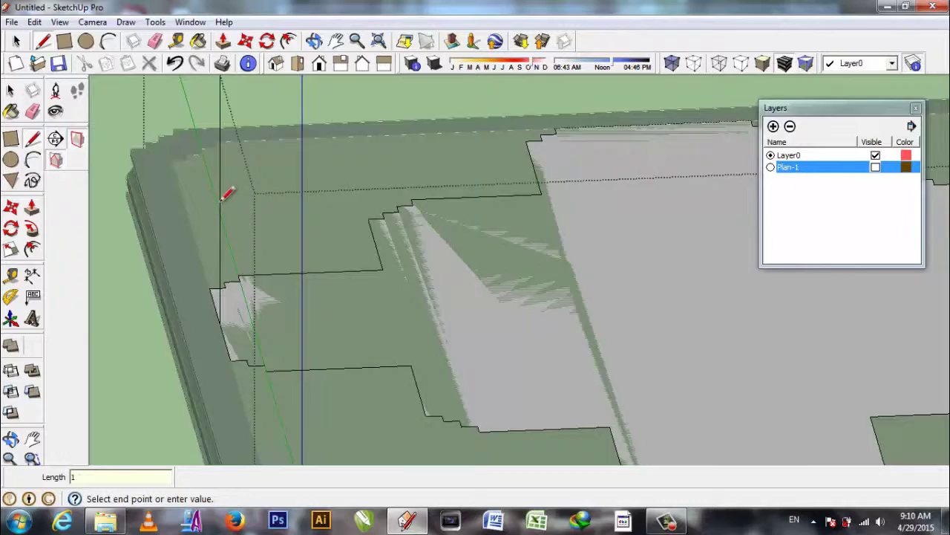
pyautogui.scroll(-3, 223, 191)
pyautogui.moveTo(297, 198); pyautogui.dragTo(254, 121, button='middle')
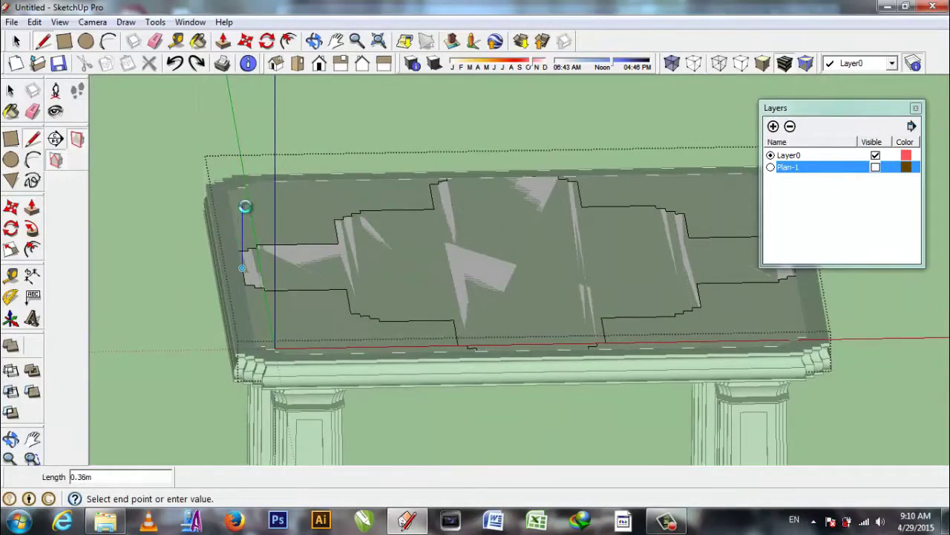
pyautogui.moveTo(245, 206); pyautogui.dragTo(282, 181, button='middle')
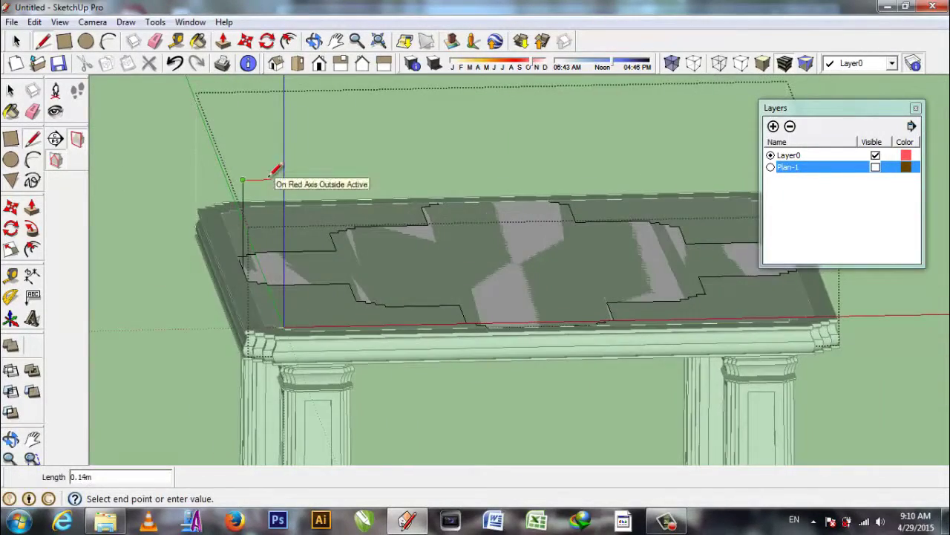
pyautogui.scroll(3, 275, 287)
pyautogui.click(239, 286)
pyautogui.scroll(3, 227, 308)
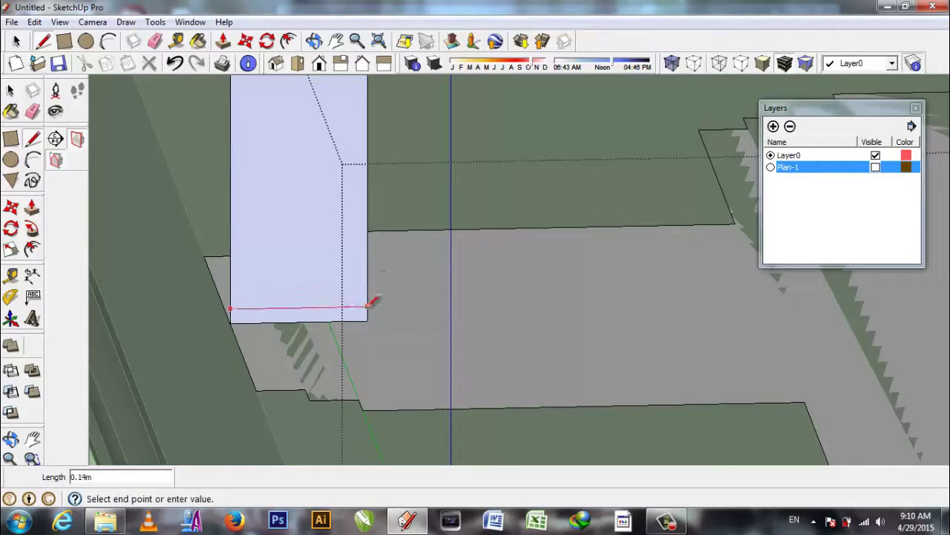
pyautogui.moveTo(231, 279); pyautogui.dragTo(275, 280, button='middle')
# - Add horizontal and slanted molding edges across the vertical face
pyautogui.click(245, 255)
pyautogui.click(346, 255)
pyautogui.scroll(-3, 333, 238)
pyautogui.scroll(5, 329, 250)
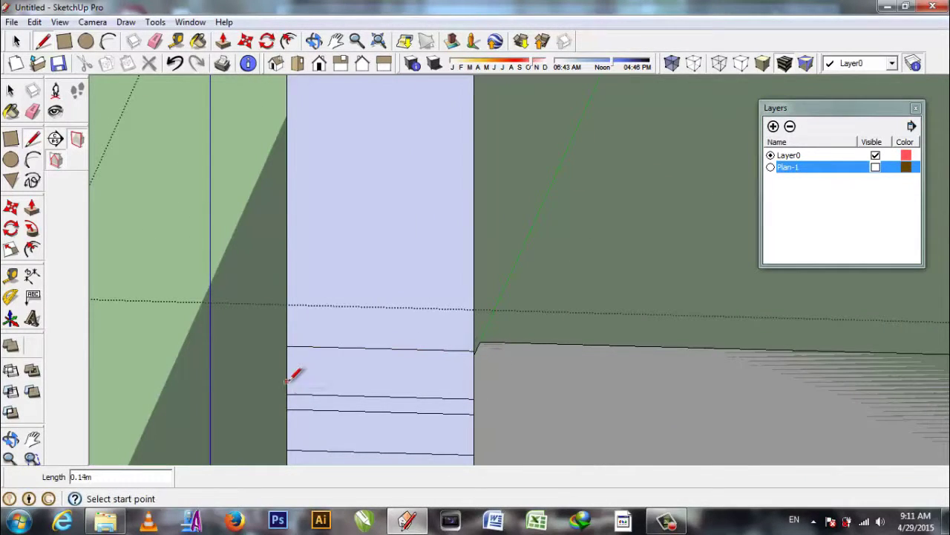
pyautogui.click(473, 335)
pyautogui.scroll(2, 312, 386)
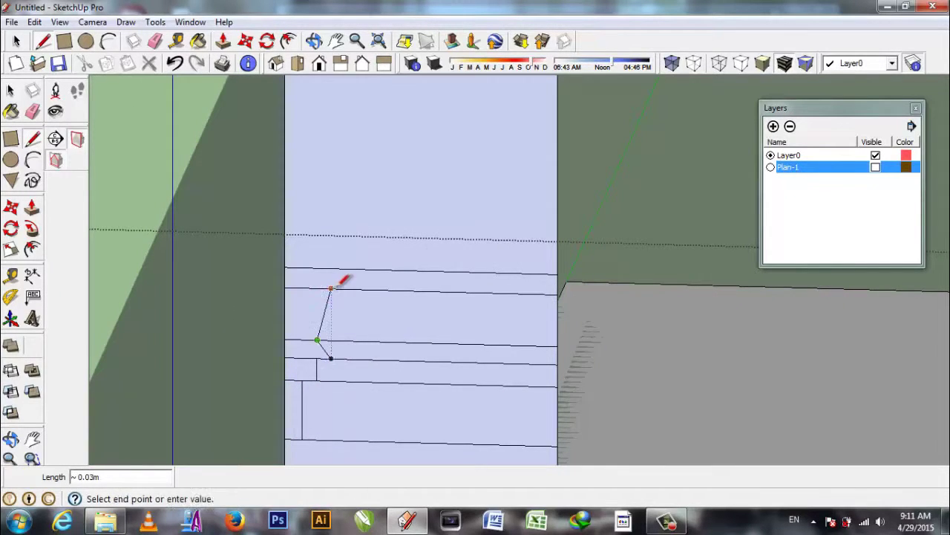
pyautogui.click(551, 241)
pyautogui.scroll(-3, 386, 334)
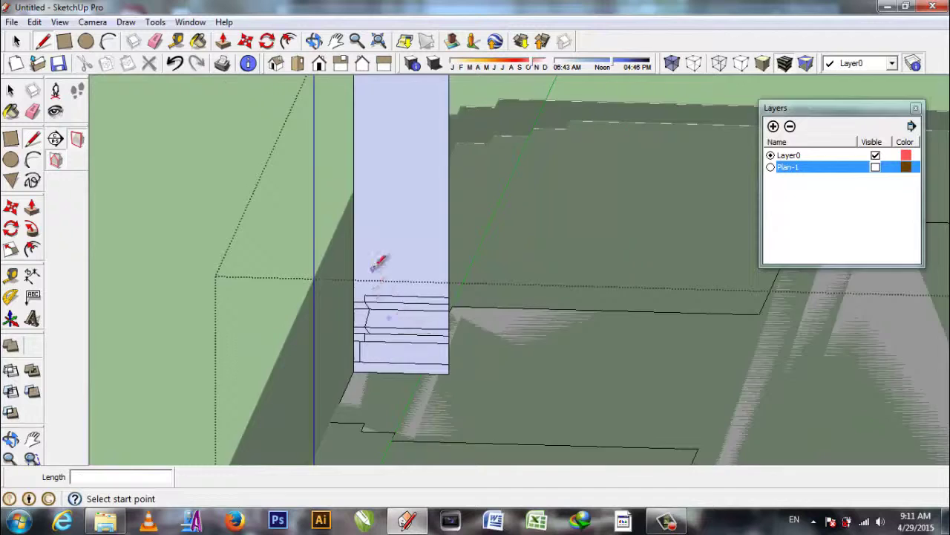
pyautogui.scroll(2, 385, 337)
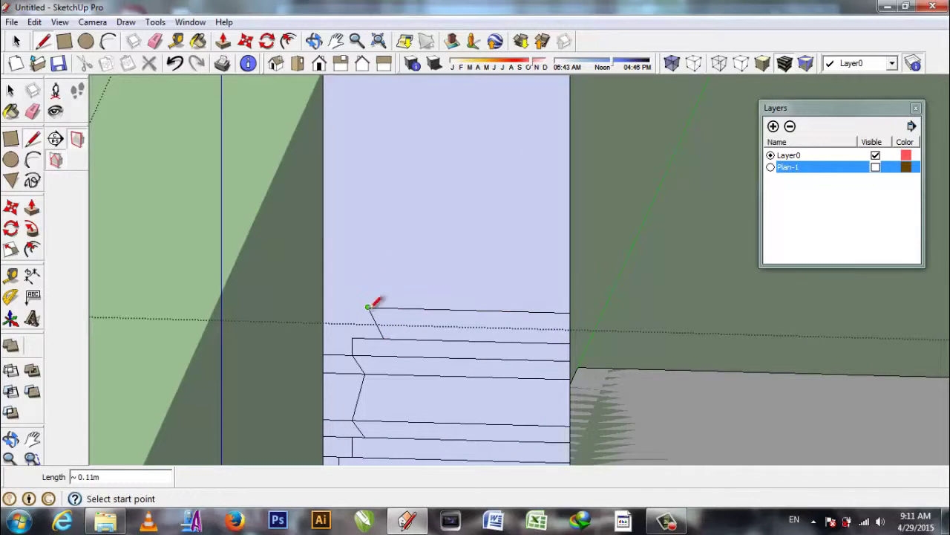
pyautogui.click(397, 172)
pyautogui.scroll(-3, 381, 446)
pyautogui.scroll(2, 381, 308)
# - Cancel a stray line and begin an arc at a lower profile corner
pyautogui.click(394, 303)
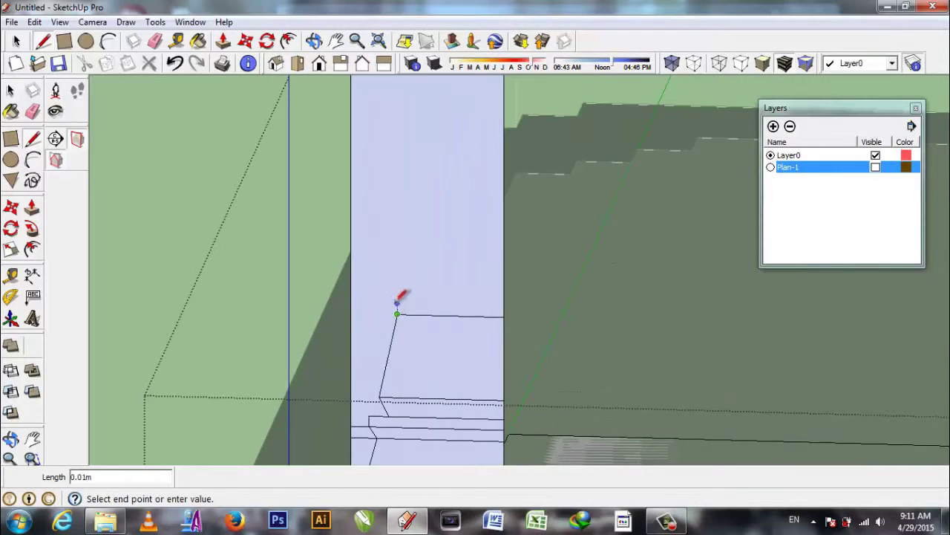
pyautogui.scroll(-1, 392, 293)
pyautogui.press('Escape')
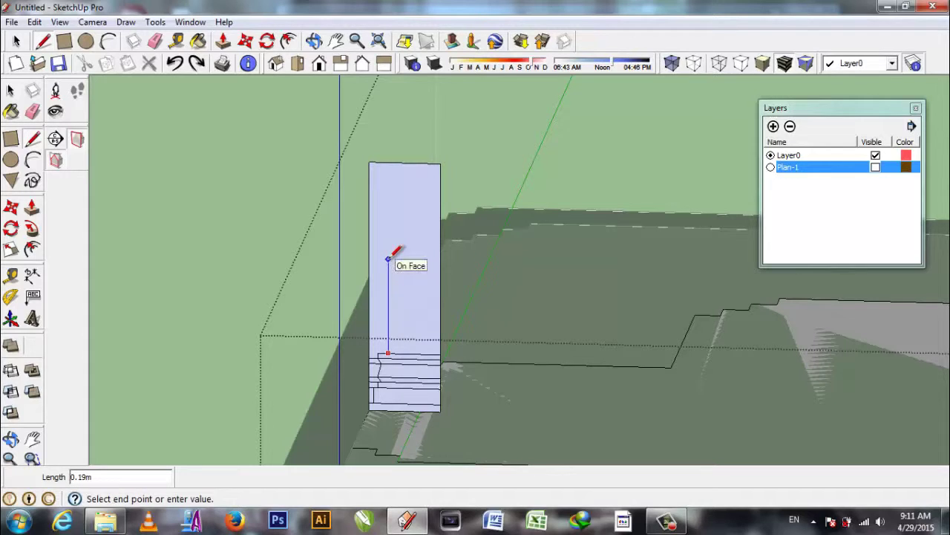
pyautogui.scroll(1, 368, 356)
pyautogui.scroll(2, 384, 382)
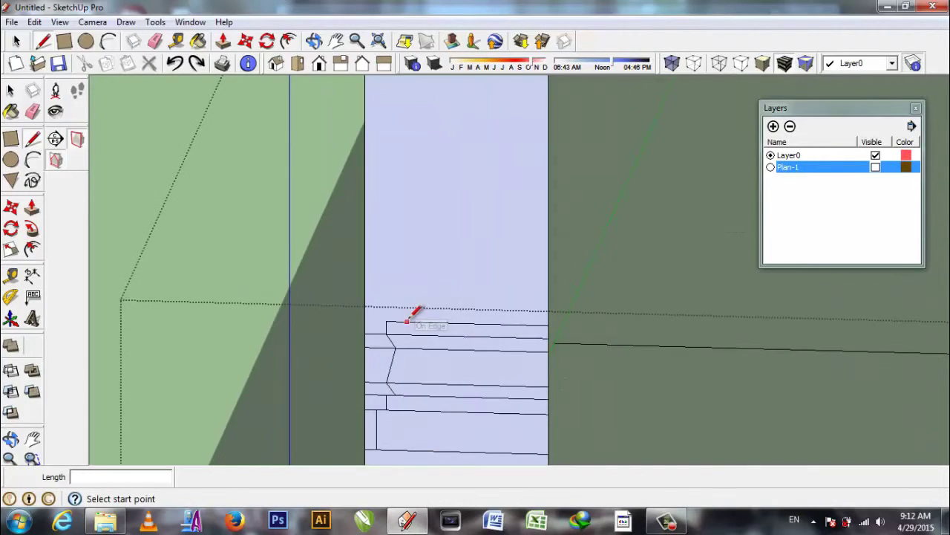
pyautogui.scroll(1, 420, 273)
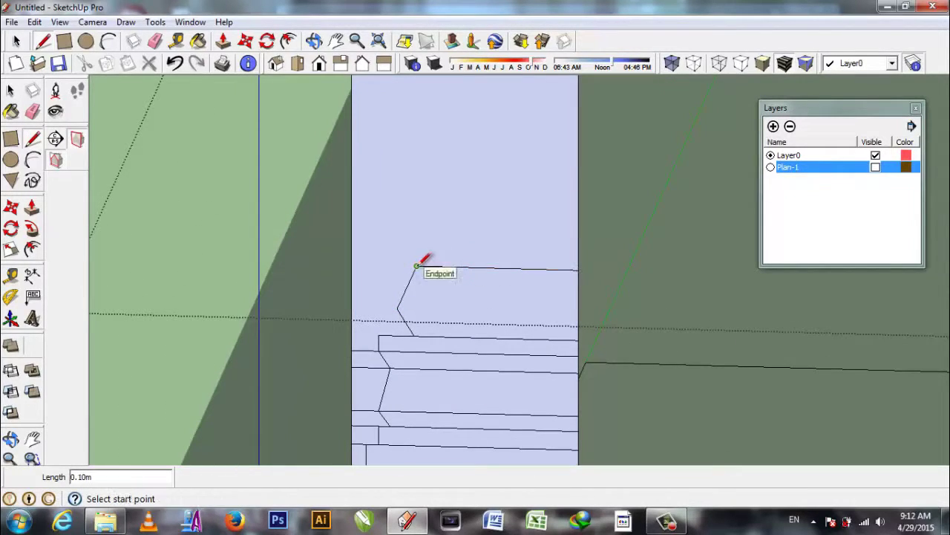
pyautogui.press('Escape')
pyautogui.scroll(3, 355, 307)
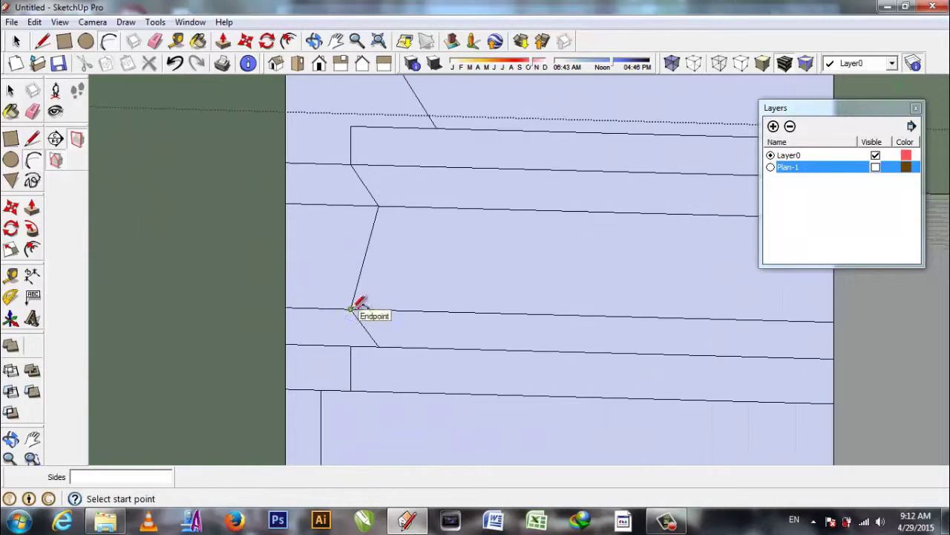
pyautogui.scroll(2, 386, 228)
pyautogui.press('Escape')
pyautogui.click(376, 384)
pyautogui.click(340, 331)
# - Draw three bulging arcs along the molding profile
pyautogui.press('Escape')
pyautogui.click(346, 303)
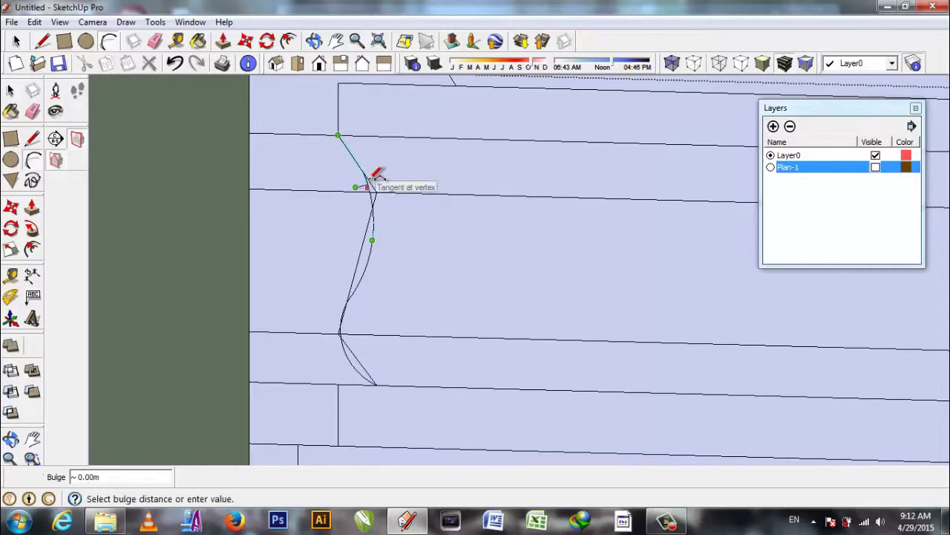
pyautogui.click(372, 180)
pyautogui.scroll(-2, 384, 144)
pyautogui.scroll(2, 422, 202)
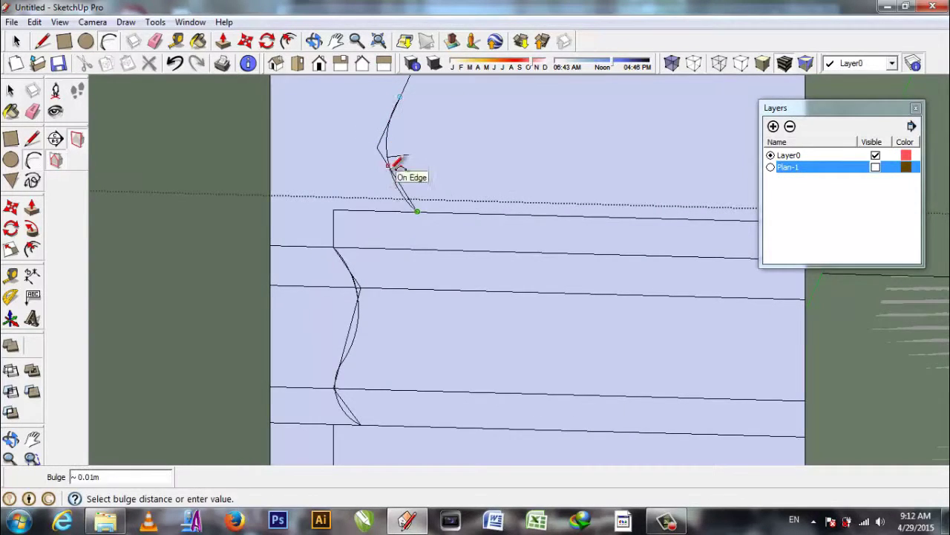
pyautogui.click(396, 162)
pyautogui.scroll(-1, 401, 167)
pyautogui.scroll(1, 420, 178)
pyautogui.click(427, 84)
pyautogui.click(413, 127)
pyautogui.scroll(-1, 416, 223)
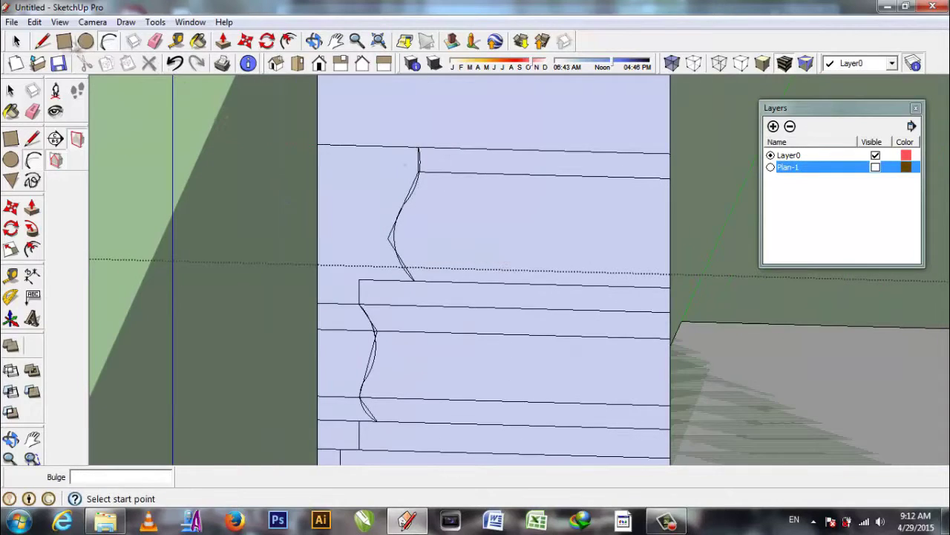
# - Pick the Eraser and zoom in on the profile's lower curve
pyautogui.click(156, 42)
pyautogui.scroll(3, 421, 154)
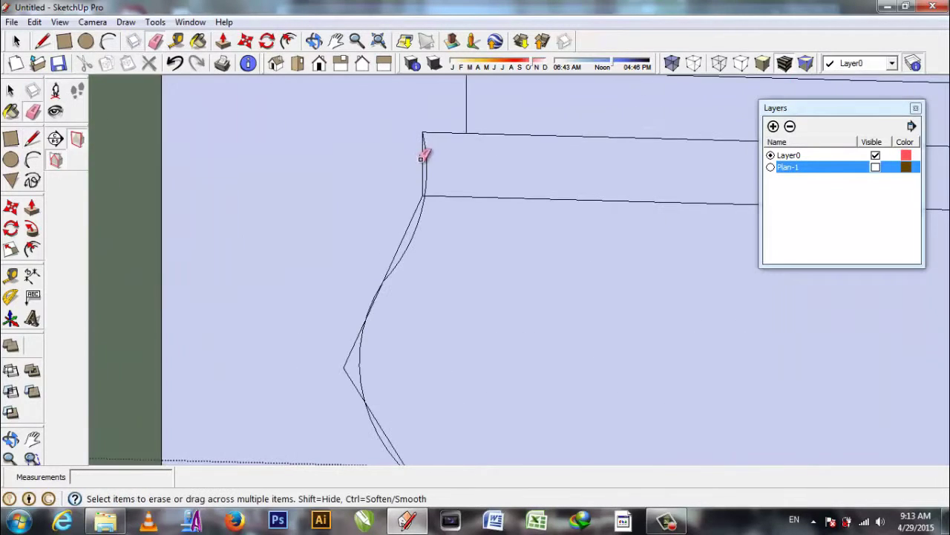
pyautogui.scroll(1, 423, 200)
pyautogui.scroll(-1, 366, 272)
pyautogui.scroll(-1, 302, 418)
pyautogui.keyDown('shift'); pyautogui.moveTo(302, 418); pyautogui.dragTo(339, 359, button='middle'); pyautogui.keyUp('shift')
pyautogui.scroll(-2, 340, 360)
pyautogui.scroll(2, 314, 319)
pyautogui.scroll(1, 312, 324)
pyautogui.scroll(1, 373, 335)
pyautogui.scroll(-2, 426, 329)
pyautogui.scroll(2, 394, 340)
pyautogui.scroll(2, 439, 240)
pyautogui.scroll(1, 447, 396)
pyautogui.scroll(2, 448, 275)
# - Erase the leftover straight edges so only the curved profile remains
pyautogui.moveTo(448, 276); pyautogui.dragTo(547, 314, button='middle')
pyautogui.scroll(-3, 399, 388)
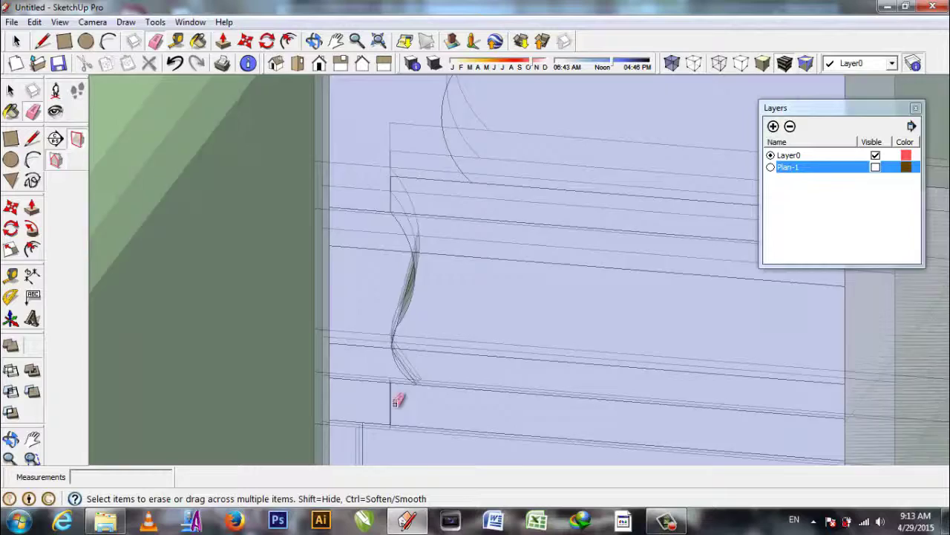
pyautogui.scroll(3, 420, 227)
pyautogui.scroll(-2, 416, 327)
pyautogui.scroll(-2, 388, 355)
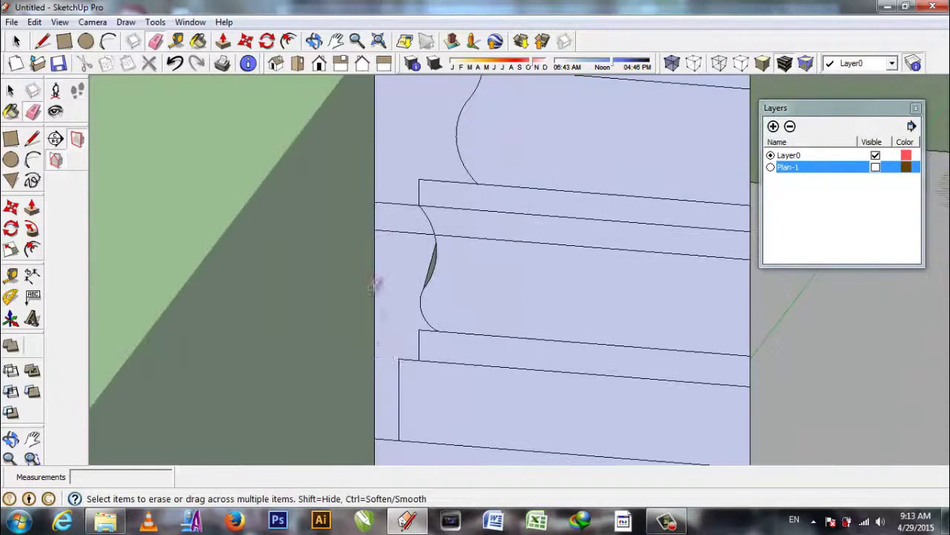
pyautogui.scroll(-2, 514, 335)
pyautogui.moveTo(517, 394)
pyautogui.mouseDown()
pyautogui.moveTo(541, 255)
pyautogui.moveTo(547, 136)
pyautogui.mouseUp()
pyautogui.moveTo(547, 136)
pyautogui.mouseDown(button='middle')
pyautogui.moveTo(445, 299)
pyautogui.moveTo(475, 290)
pyautogui.mouseUp(button='middle')
pyautogui.scroll(2, 466, 341)
# - Move the moulding profile face left, flip it, and place it at the tall panel's top
pyautogui.scroll(-3, 466, 342)
pyautogui.press('space')
pyautogui.click(520, 307)
pyautogui.press('m')
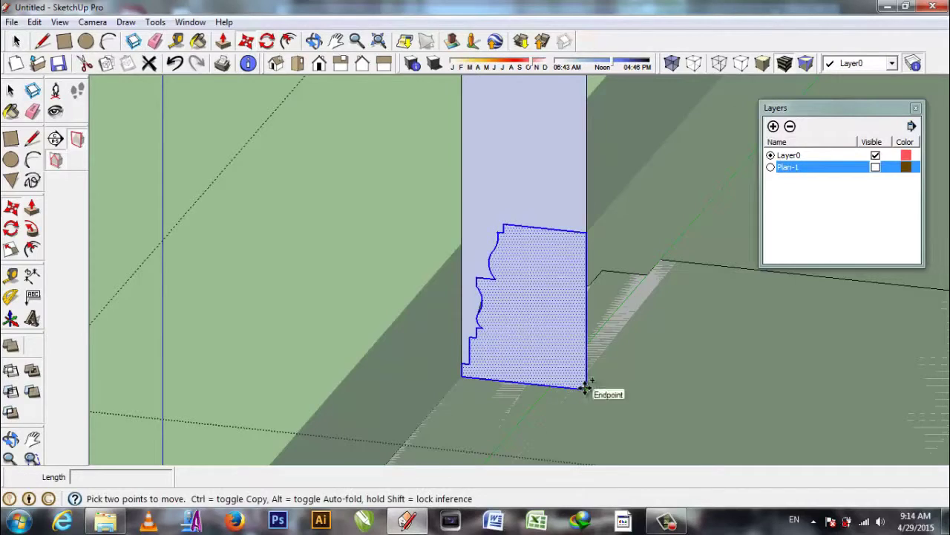
pyautogui.moveTo(583, 384); pyautogui.dragTo(261, 297)
pyautogui.rightClick(261, 295)
pyautogui.click(441, 249)
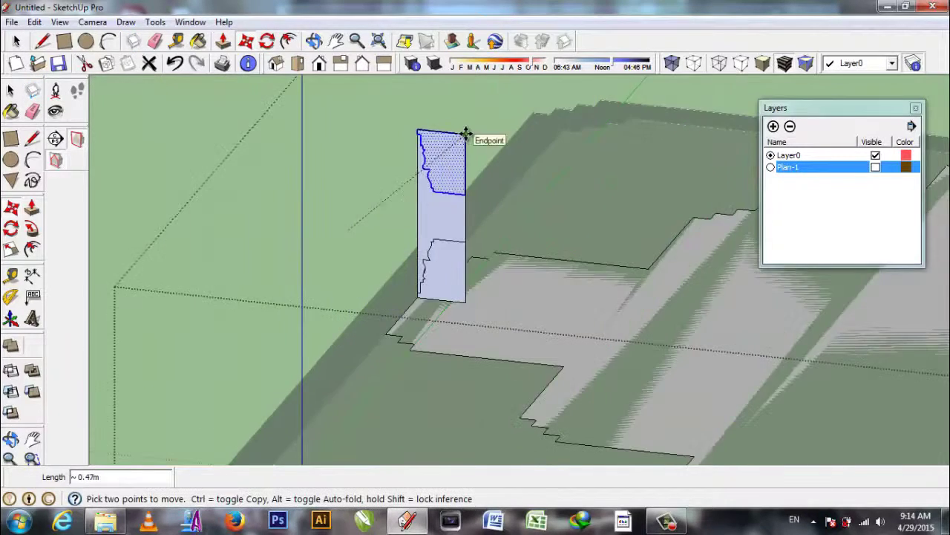
pyautogui.click(463, 130)
pyautogui.scroll(2, 476, 223)
# - Draw a vertical edge on the profile panel and erase stray edges
pyautogui.press('l')
pyautogui.click(488, 140)
pyautogui.click(488, 281)
pyautogui.press('e')
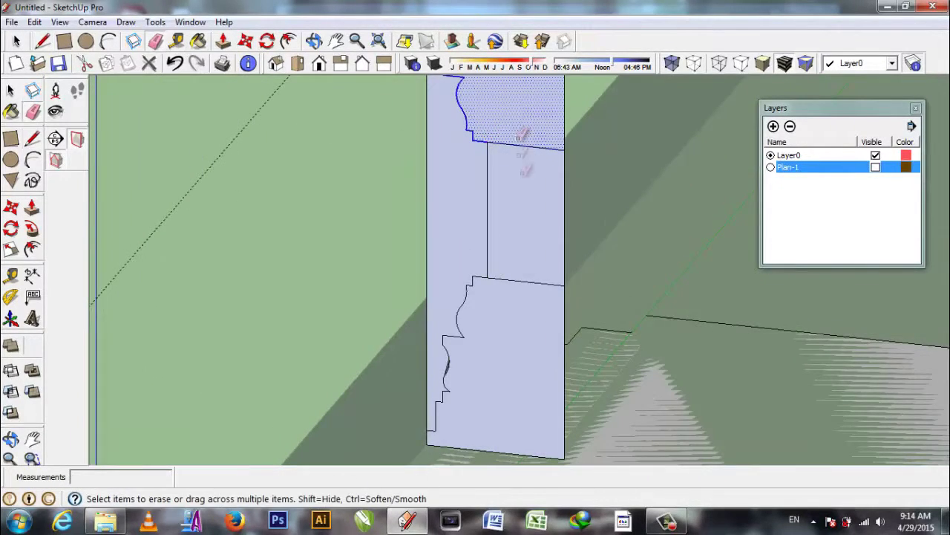
pyautogui.scroll(2, 509, 350)
pyautogui.scroll(-1, 432, 343)
pyautogui.scroll(2, 372, 148)
pyautogui.scroll(-3, 467, 272)
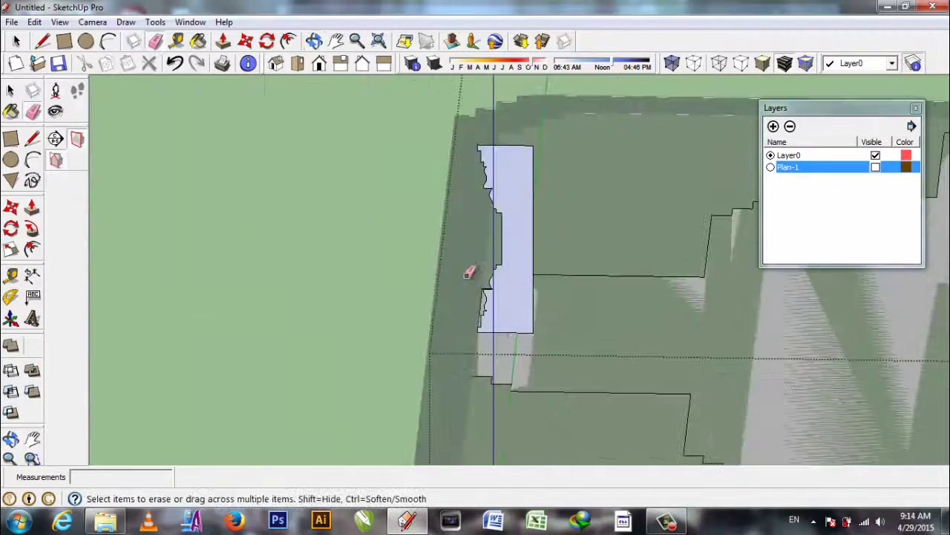
pyautogui.moveTo(467, 272)
pyautogui.mouseDown(button='middle')
pyautogui.moveTo(520, 319)
pyautogui.moveTo(667, 324)
pyautogui.mouseUp(button='middle')
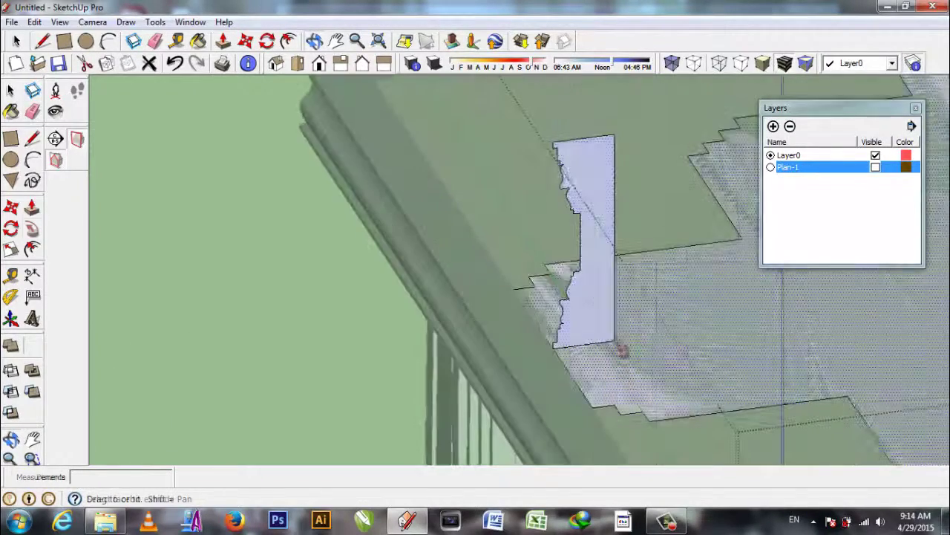
# - Push/Pull the profile face out, orbiting around to inspect it against the cornice
pyautogui.press('p')
pyautogui.moveTo(490, 228)
pyautogui.mouseDown(button='middle')
pyautogui.moveTo(654, 325)
pyautogui.moveTo(679, 408)
pyautogui.moveTo(658, 319)
pyautogui.moveTo(661, 260)
pyautogui.mouseUp(button='middle')
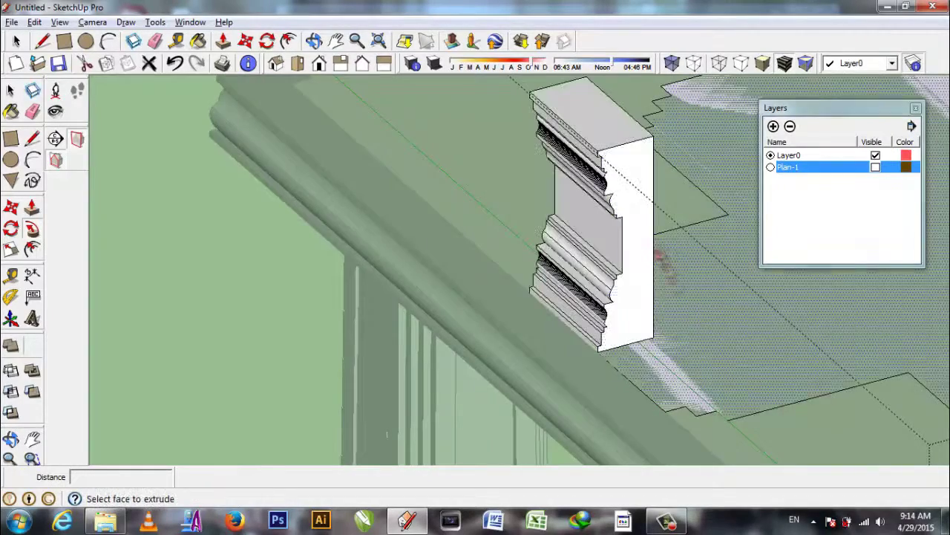
pyautogui.moveTo(685, 216)
pyautogui.mouseDown(button='middle')
pyautogui.moveTo(431, 282)
pyautogui.moveTo(697, 349)
pyautogui.mouseUp(button='middle')
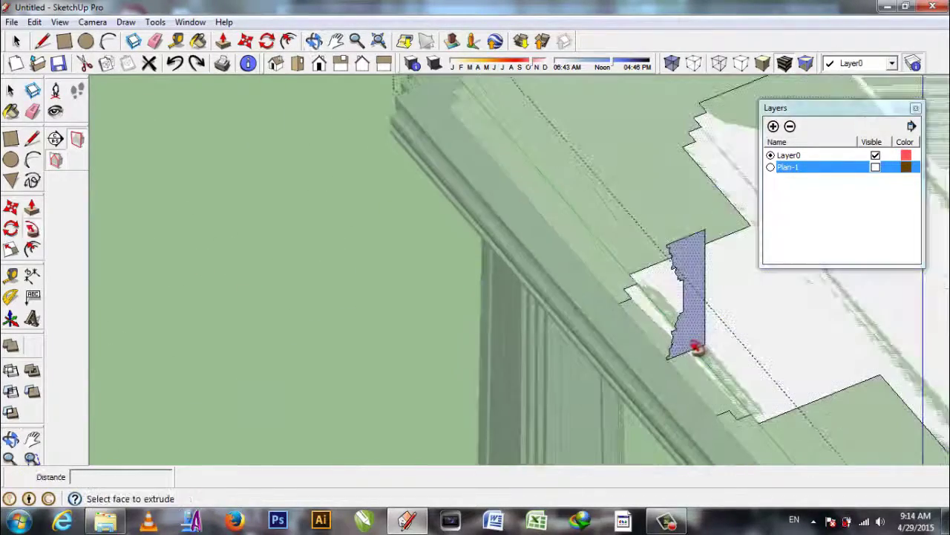
pyautogui.moveTo(696, 349); pyautogui.dragTo(700, 197)
pyautogui.moveTo(700, 196)
pyautogui.mouseDown(button='middle')
pyautogui.moveTo(668, 282)
pyautogui.moveTo(297, 201)
pyautogui.mouseUp(button='middle')
pyautogui.scroll(3, 297, 201)
pyautogui.scroll(2, 317, 251)
pyautogui.scroll(2, 429, 295)
pyautogui.scroll(-3, 429, 295)
pyautogui.moveTo(378, 230); pyautogui.dragTo(363, 311, button='middle')
pyautogui.scroll(3, 363, 312)
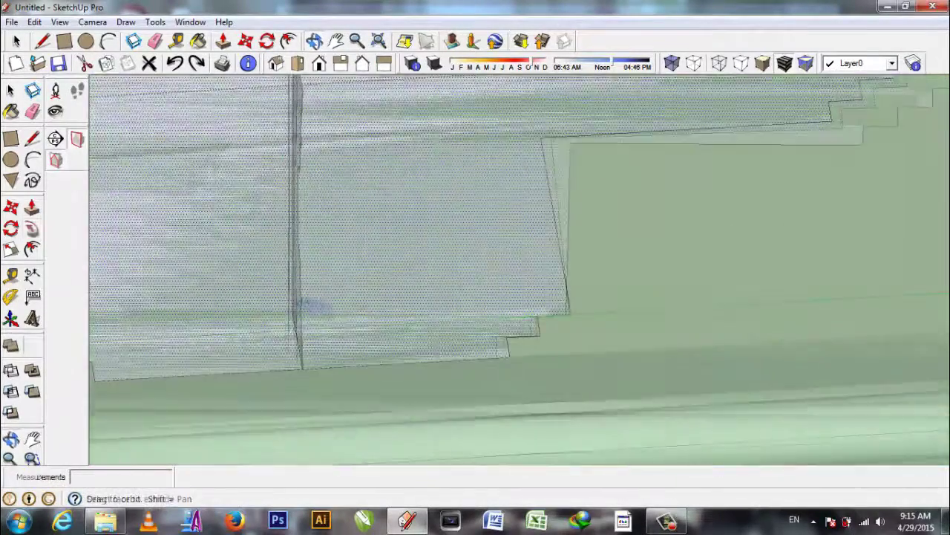
pyautogui.scroll(-2, 362, 312)
pyautogui.scroll(-2, 275, 244)
pyautogui.moveTo(718, 195)
pyautogui.mouseDown(button='middle')
pyautogui.moveTo(450, 290)
pyautogui.moveTo(476, 223)
pyautogui.mouseUp(button='middle')
# - Move the cross-shaped inlay group beside the table and open it for editing
pyautogui.press('space')
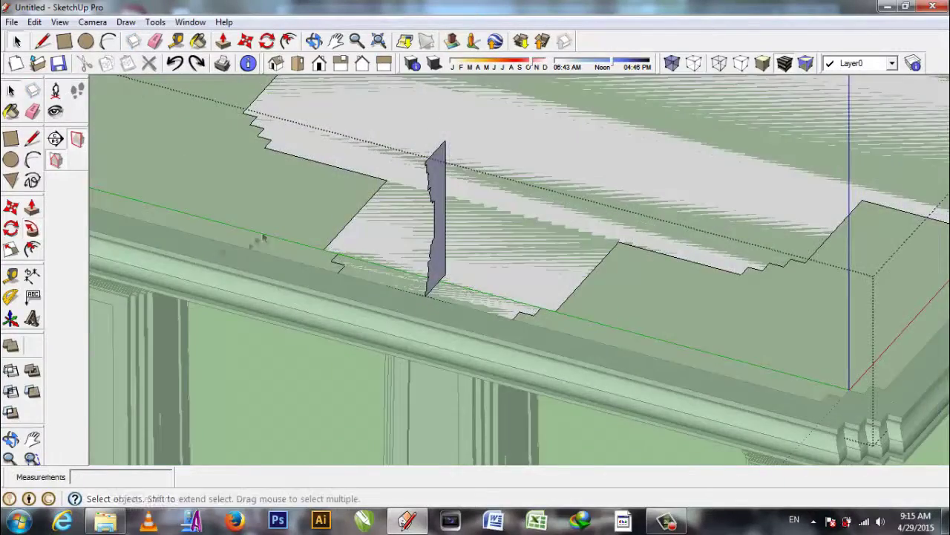
pyautogui.scroll(-3, 476, 267)
pyautogui.moveTo(475, 267); pyautogui.dragTo(529, 279, button='middle')
pyautogui.scroll(3, 529, 280)
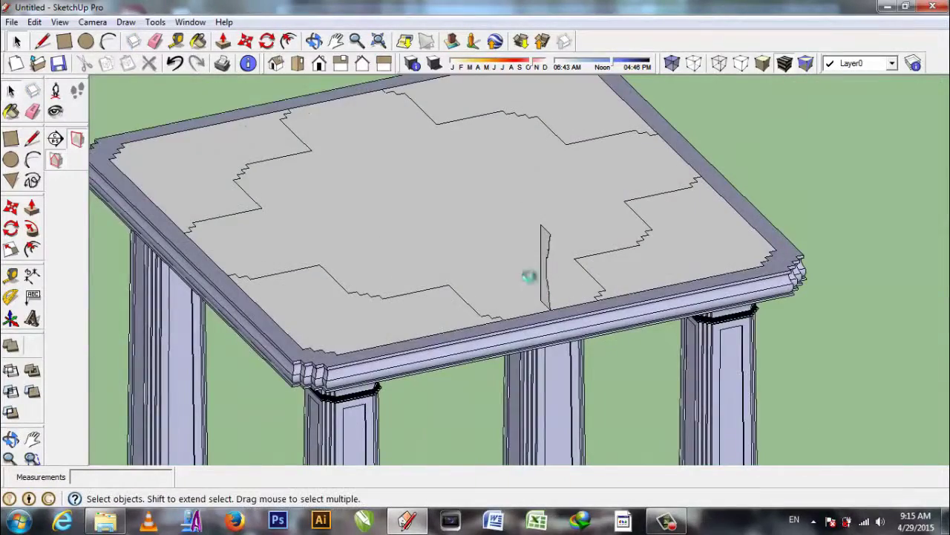
pyautogui.scroll(-2, 529, 279)
pyautogui.scroll(3, 543, 280)
pyautogui.scroll(-3, 543, 280)
pyautogui.press('space')
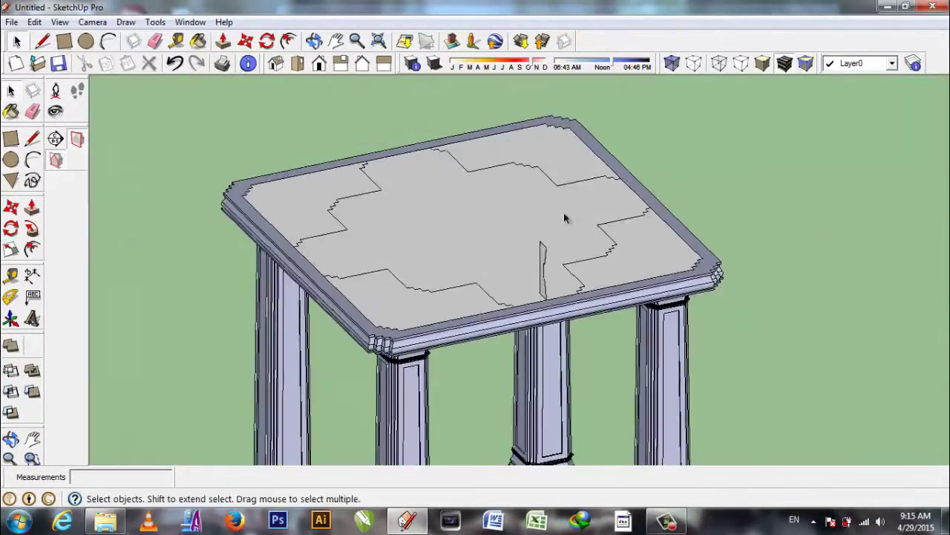
pyautogui.click(566, 213)
pyautogui.press('m')
pyautogui.click(567, 212)
pyautogui.scroll(-3, 201, 286)
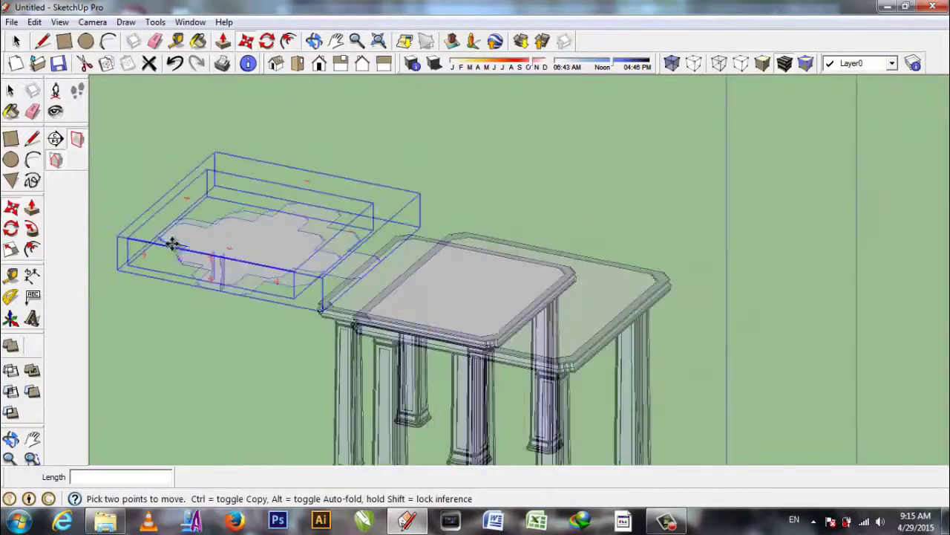
pyautogui.scroll(6, 269, 344)
pyautogui.press('space')
pyautogui.doubleClick(403, 293)
# - Follow Me the moulding profile around the cross outline, then raise the sunken inner top 0.50m
pyautogui.press('p')
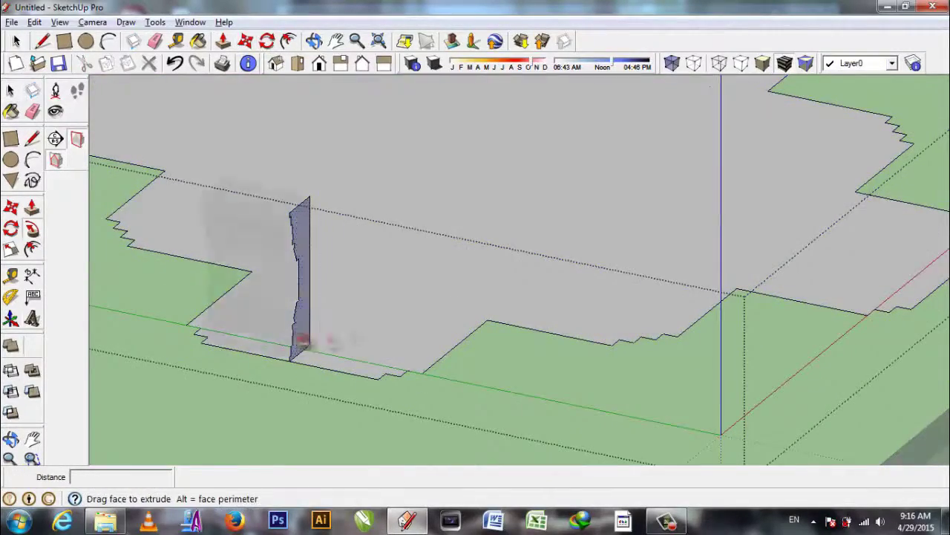
pyautogui.moveTo(297, 339); pyautogui.dragTo(547, 281)
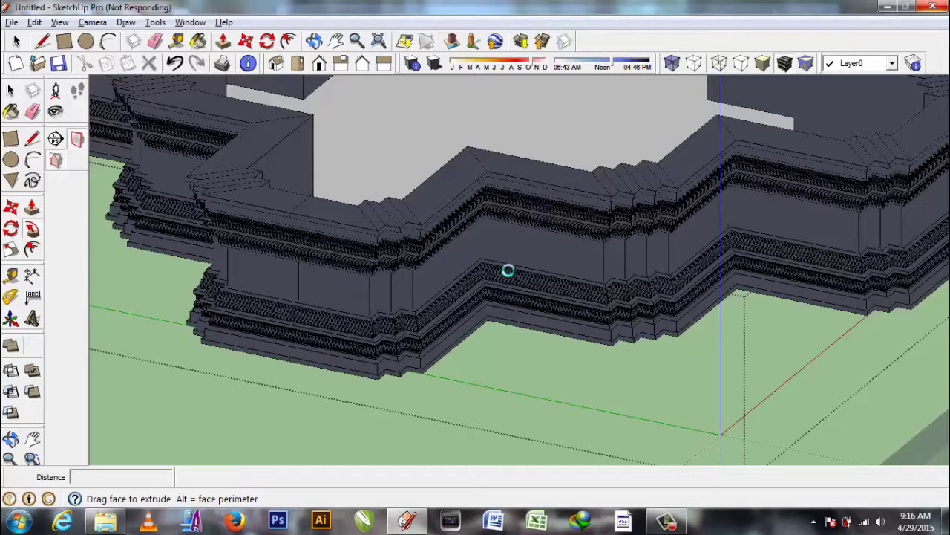
pyautogui.click(413, 299)
pyautogui.scroll(-2, 450, 276)
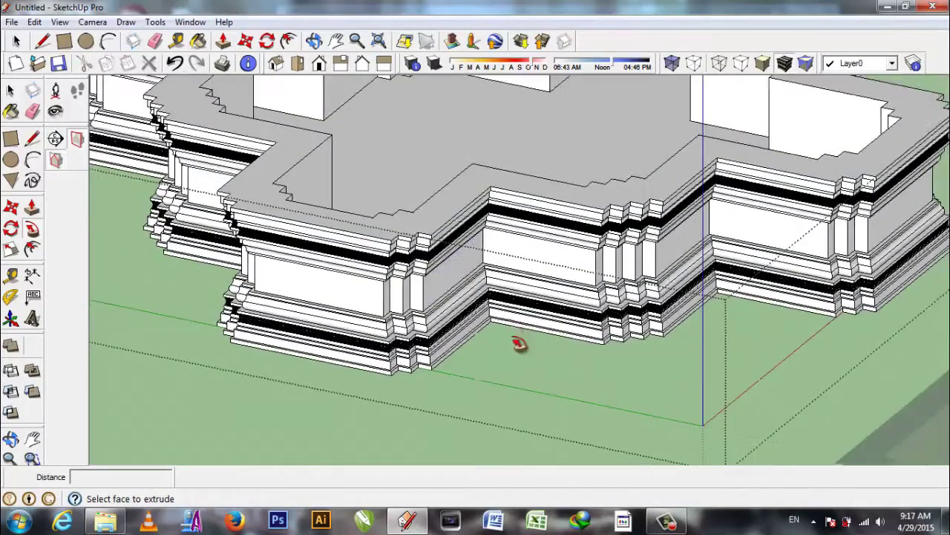
pyautogui.scroll(-5, 515, 333)
pyautogui.moveTo(483, 284); pyautogui.dragTo(541, 305)
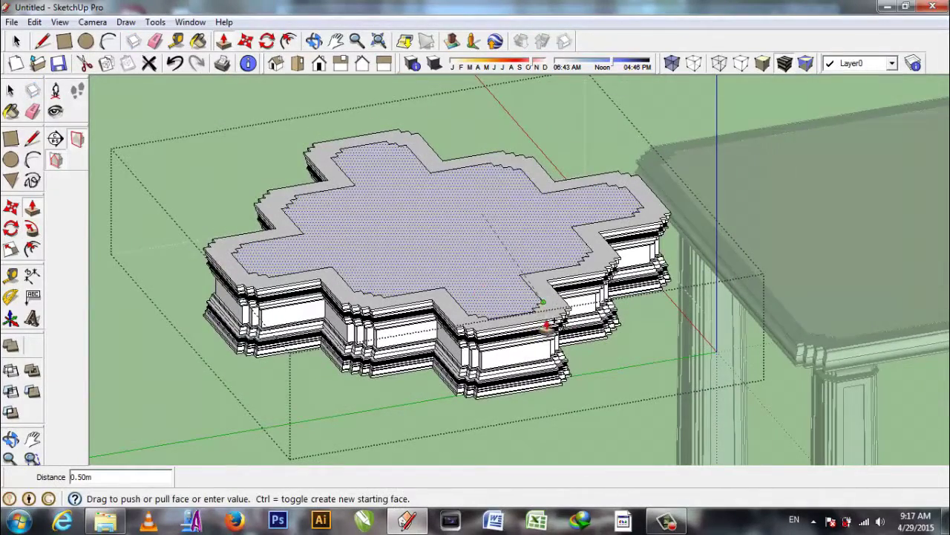
# - Confirm the raised top, select the whole molded base, and drop it onto the roof slab
pyautogui.click(544, 324)
pyautogui.moveTo(683, 329); pyautogui.dragTo(569, 339, button='middle')
pyautogui.scroll(5, 569, 340)
pyautogui.press('space')
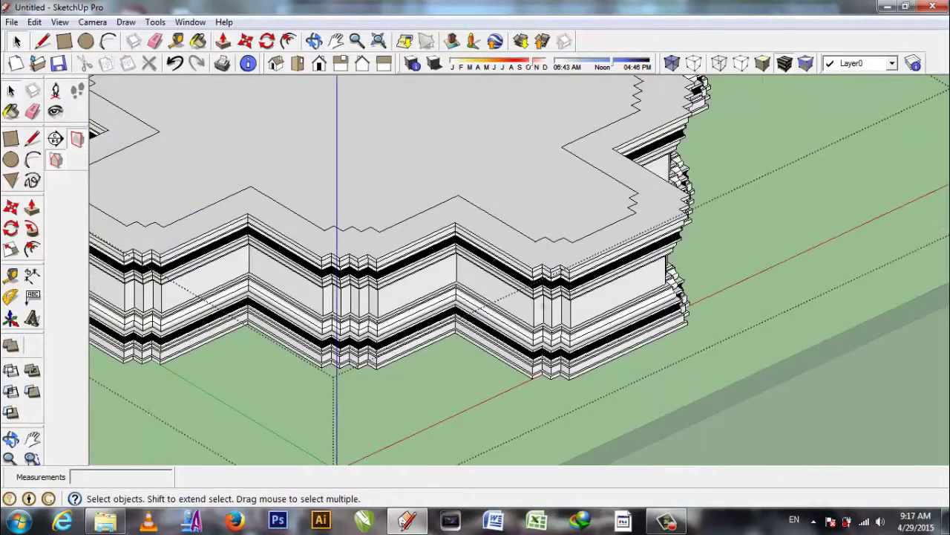
pyautogui.hotkey('ctrl', 'a')
pyautogui.press('m')
pyautogui.scroll(2, 647, 355)
pyautogui.scroll(-2, 637, 360)
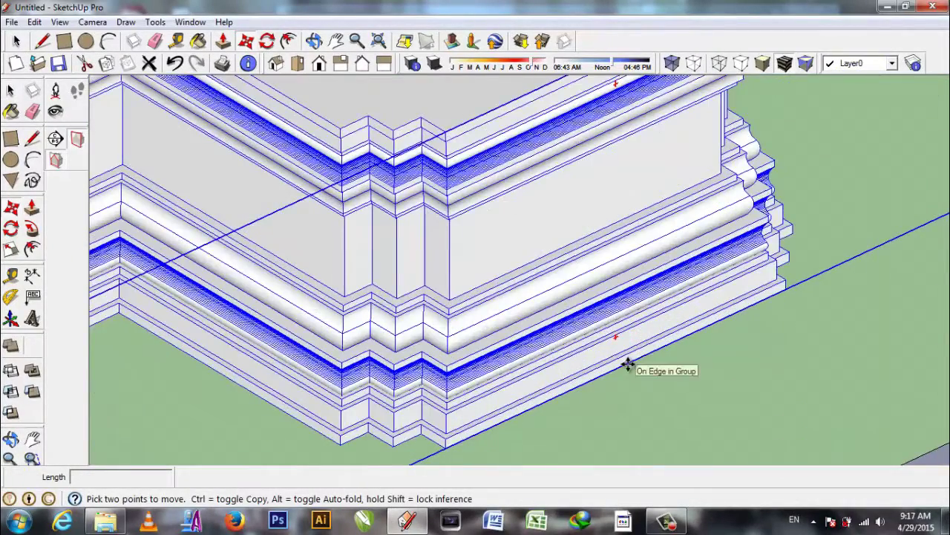
pyautogui.click(628, 361)
pyautogui.scroll(-5, 646, 361)
pyautogui.click(778, 443)
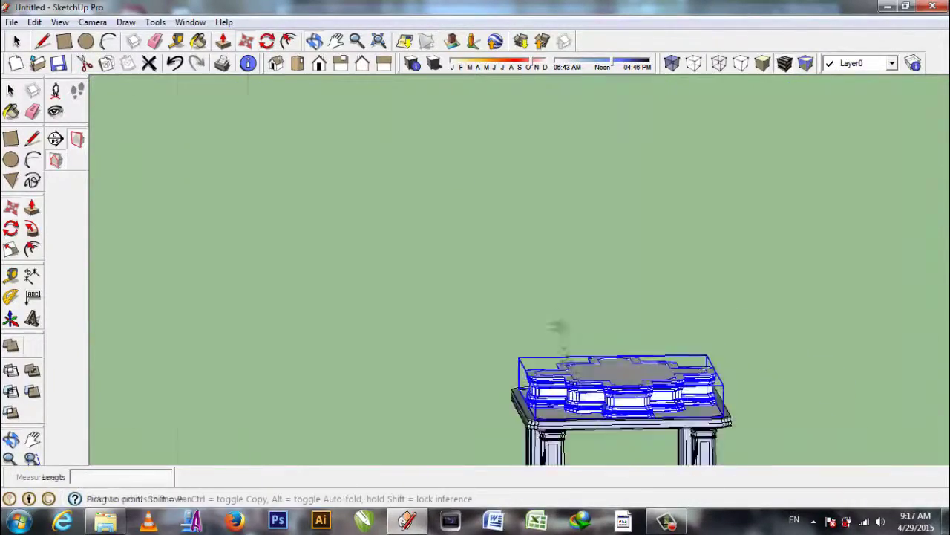
# - Orbit around the table to inspect the molded base seated on the roof slab
pyautogui.scroll(4, 562, 322)
pyautogui.moveTo(562, 322); pyautogui.dragTo(534, 297, button='middle')
pyautogui.press('space')
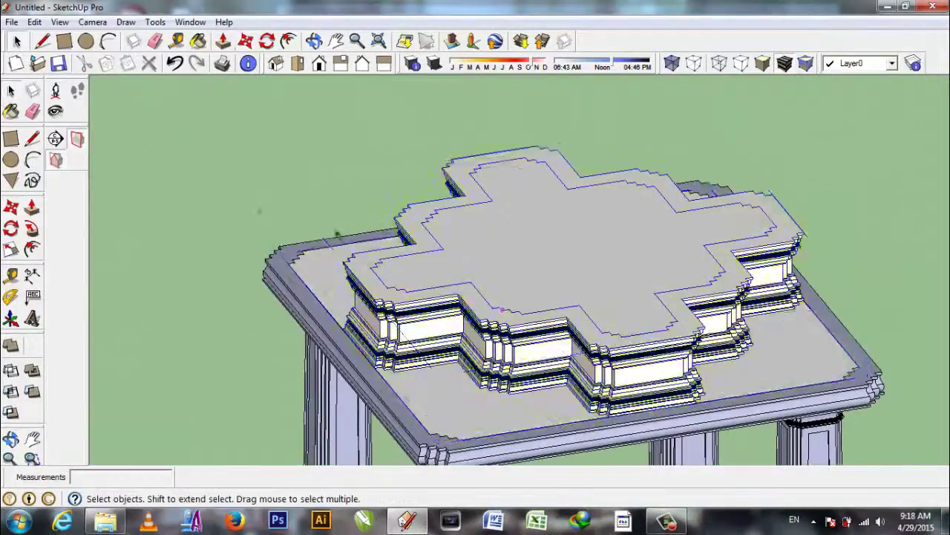
pyautogui.moveTo(743, 248); pyautogui.dragTo(272, 197, button='middle')
pyautogui.scroll(-4, 271, 197)
pyautogui.scroll(4, 446, 276)
pyautogui.scroll(2, 545, 215)
pyautogui.scroll(-2, 545, 212)
pyautogui.scroll(1, 545, 212)
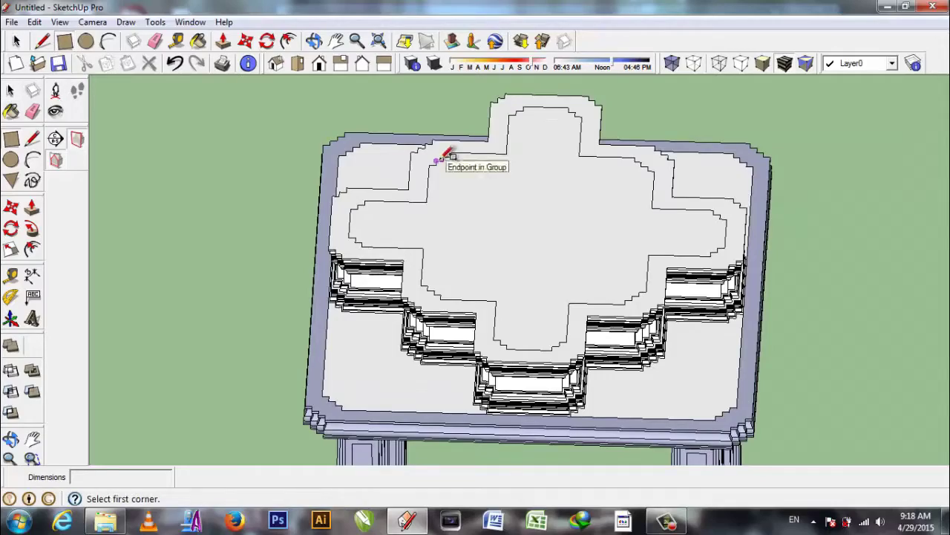
# - Draw a 1.44m square on the base top and make it a group
pyautogui.moveTo(643, 293); pyautogui.dragTo(635, 338, button='middle')
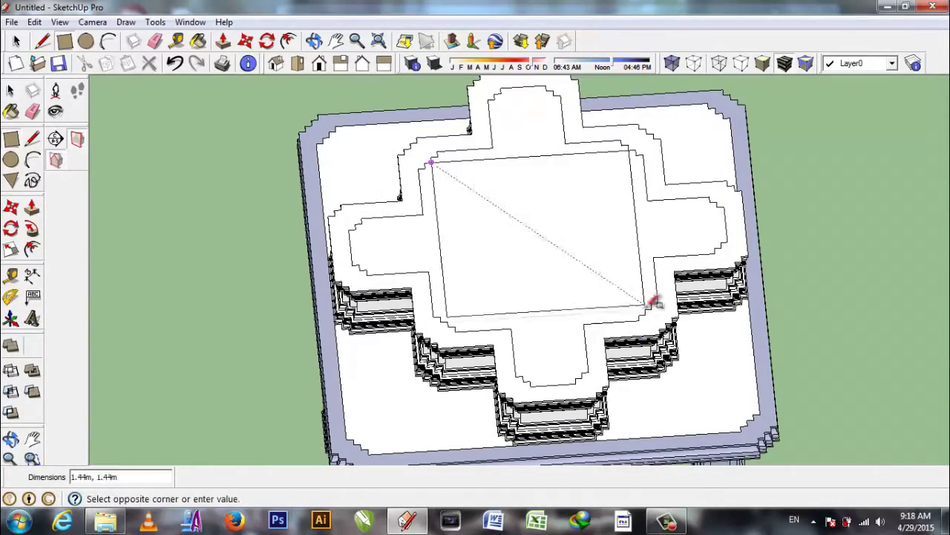
pyautogui.click(654, 300)
pyautogui.moveTo(653, 301); pyautogui.dragTo(639, 327, button='middle')
pyautogui.press('space')
pyautogui.rightClick(497, 233)
pyautogui.moveTo(496, 233)
pyautogui.mouseDown(button='middle')
pyautogui.moveTo(562, 256)
pyautogui.moveTo(563, 234)
pyautogui.mouseUp(button='middle')
pyautogui.press('m')
pyautogui.scroll(2, 562, 234)
pyautogui.press('space')
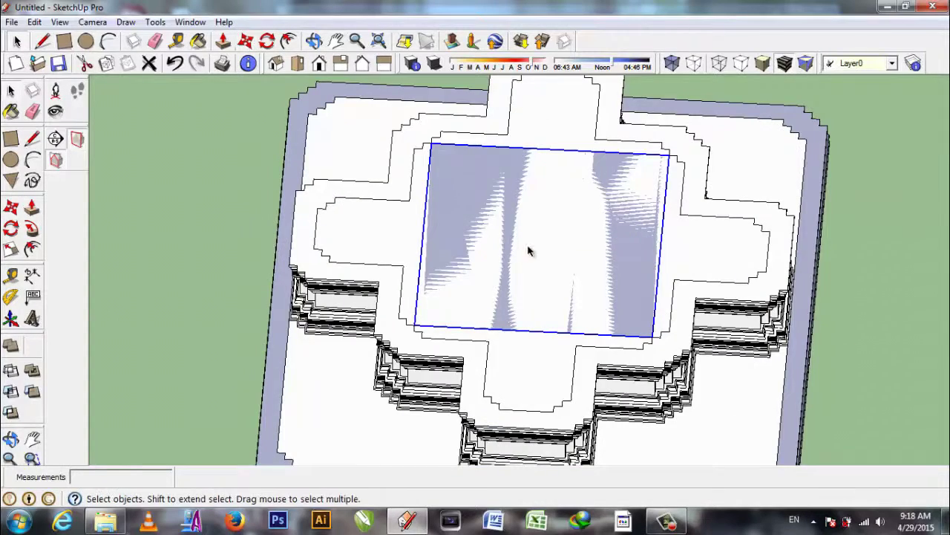
pyautogui.doubleClick(528, 250)
# - Offset the square inward three times to create stepped inset outlines
pyautogui.press('f')
pyautogui.click(579, 158)
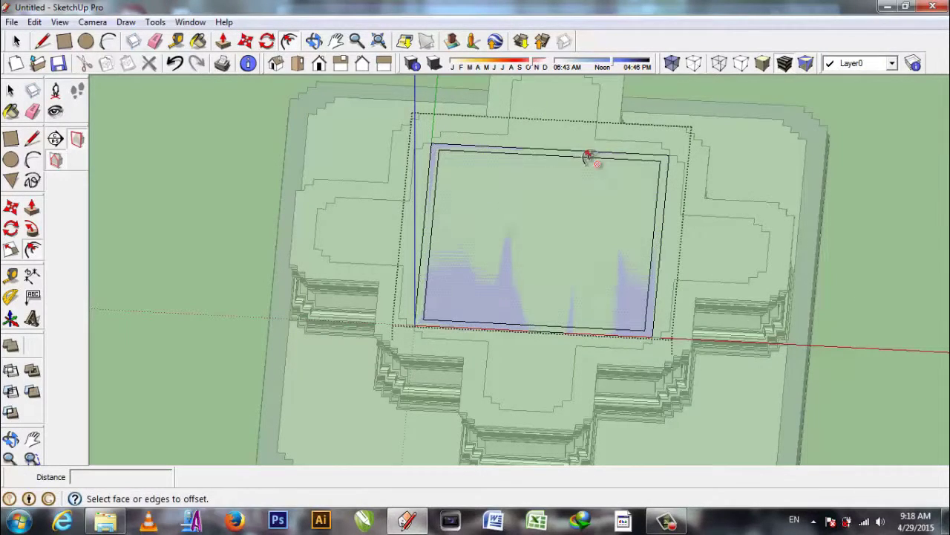
pyautogui.click(588, 158)
pyautogui.click(591, 172)
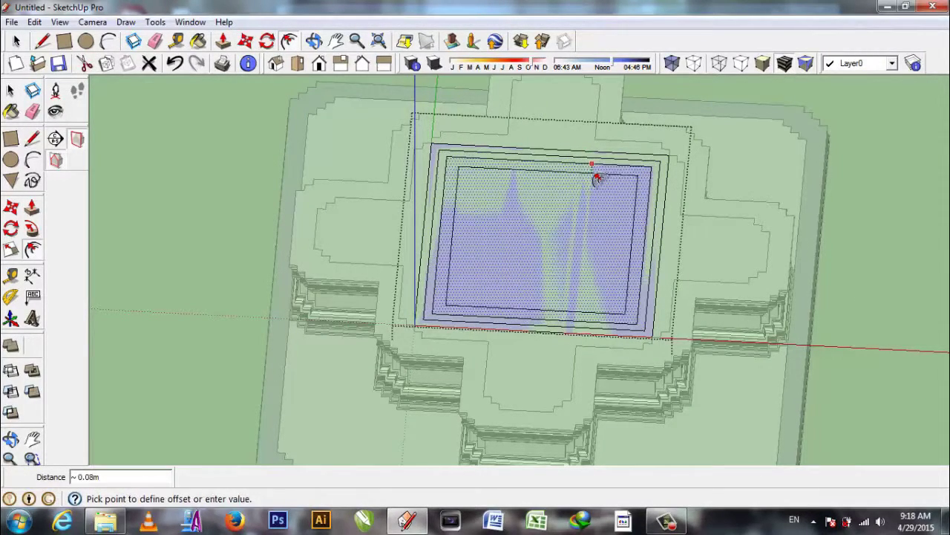
pyautogui.click(598, 178)
pyautogui.moveTo(601, 180); pyautogui.dragTo(528, 233, button='middle')
pyautogui.scroll(3, 552, 328)
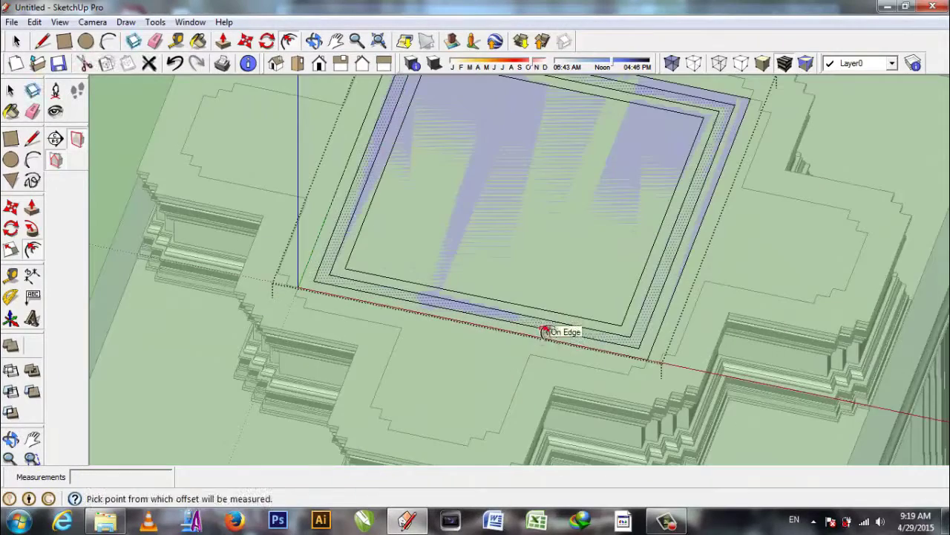
# - Draw small 0.15m rectangles at the inset outlines' inner corners
pyautogui.click(657, 338)
pyautogui.moveTo(657, 338); pyautogui.dragTo(689, 325, button='middle')
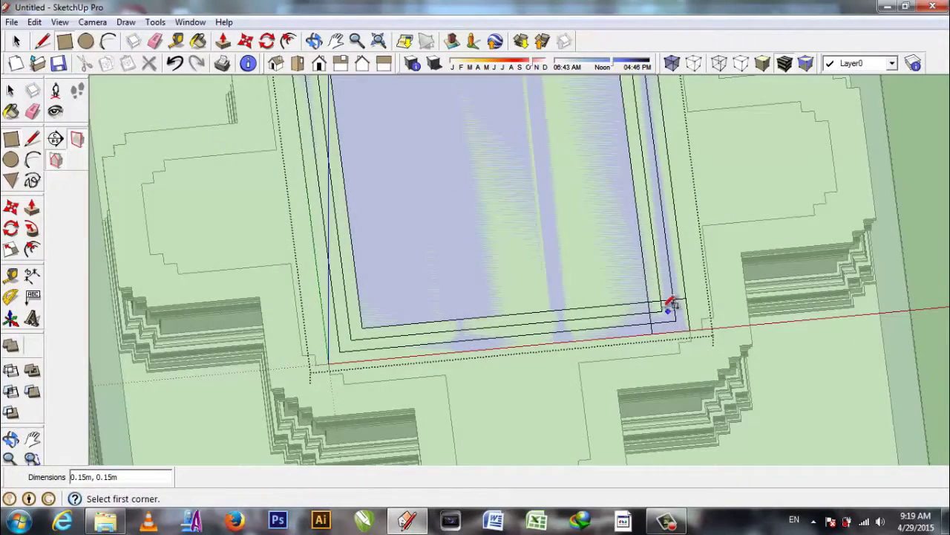
pyautogui.moveTo(362, 327); pyautogui.dragTo(355, 337)
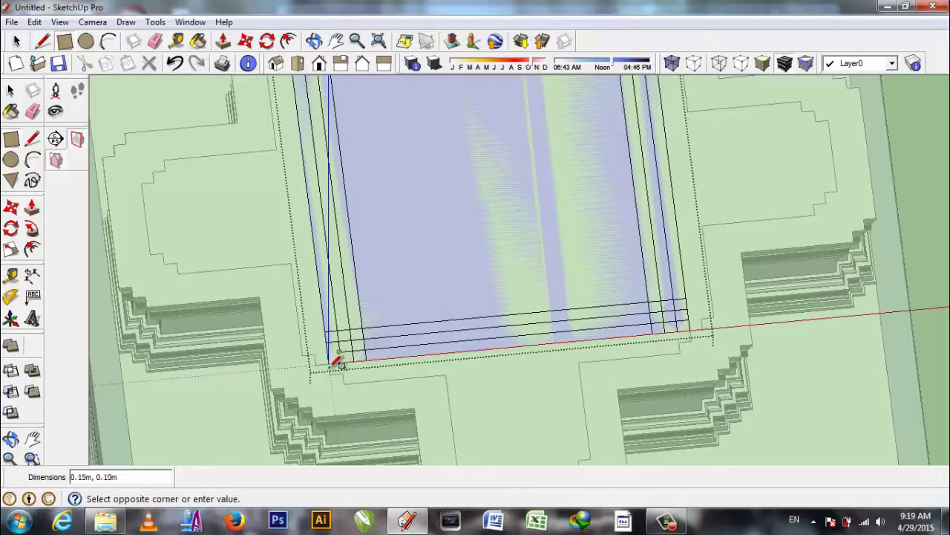
pyautogui.moveTo(335, 362); pyautogui.dragTo(496, 217, button='middle')
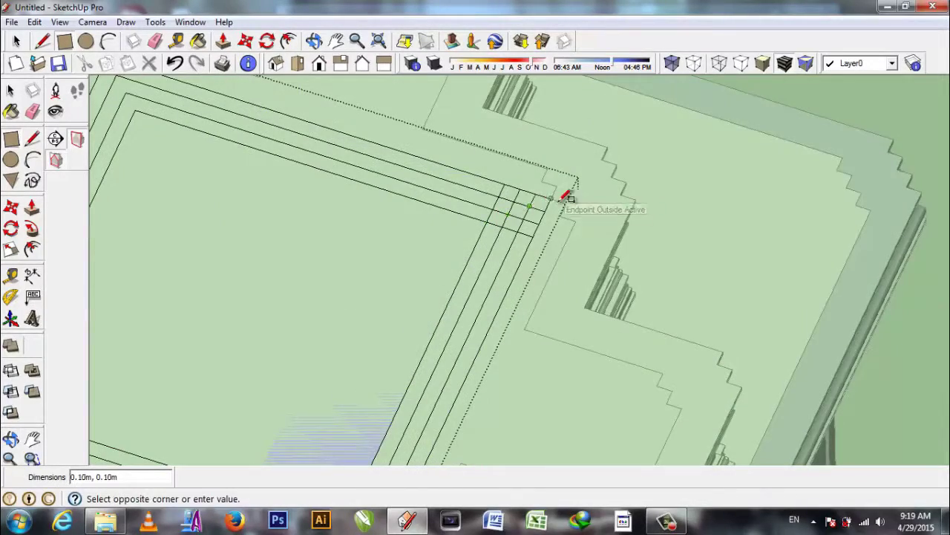
pyautogui.click(563, 187)
pyautogui.scroll(-5, 371, 186)
pyautogui.scroll(3, 379, 163)
pyautogui.click(371, 165)
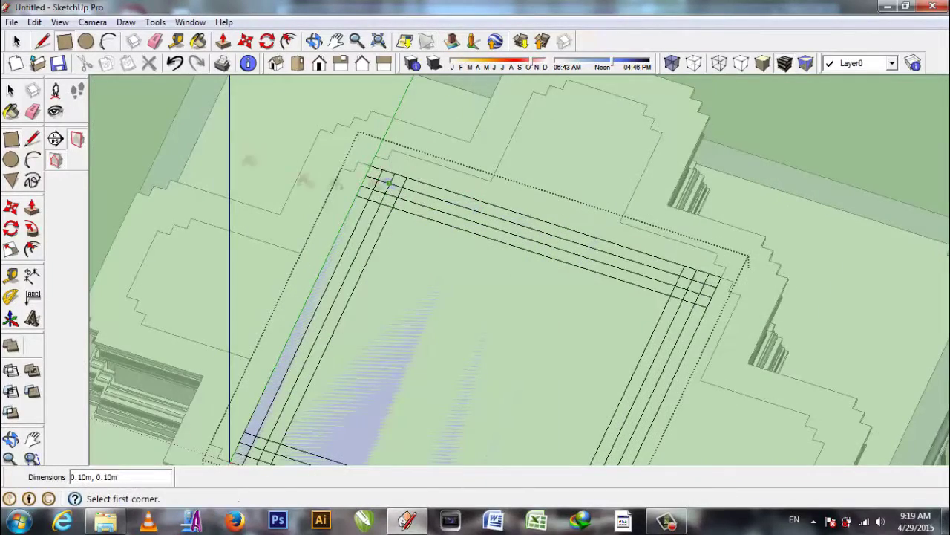
# - Erase the leftover corner edges at each corner and start a vertical line from the top face
pyautogui.press('e')
pyautogui.scroll(2, 375, 200)
pyautogui.moveTo(382, 168); pyautogui.dragTo(556, 212, button='middle')
pyautogui.moveTo(555, 213); pyautogui.dragTo(572, 223)
pyautogui.moveTo(572, 223)
pyautogui.mouseDown(button='middle')
pyautogui.moveTo(611, 218)
pyautogui.moveTo(531, 364)
pyautogui.mouseUp(button='middle')
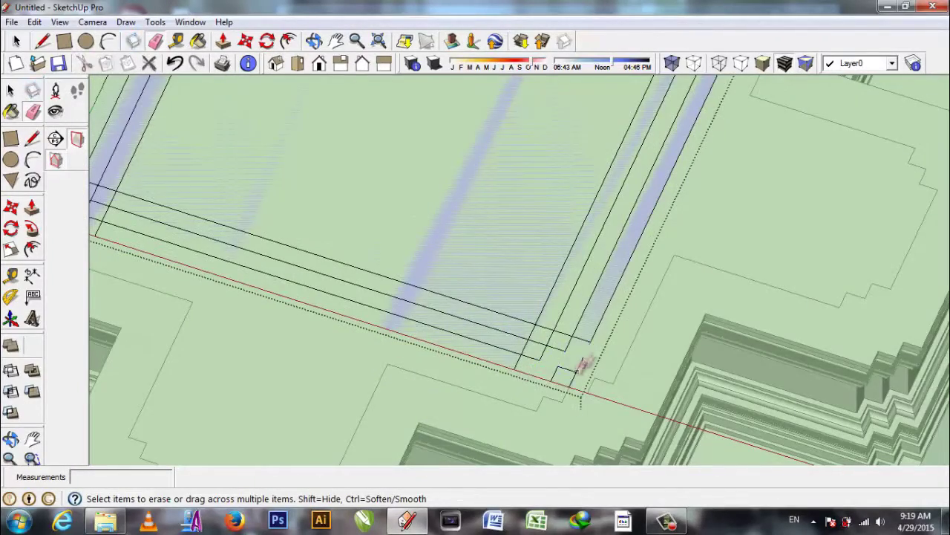
pyautogui.moveTo(589, 360); pyautogui.dragTo(239, 225, button='middle')
pyautogui.moveTo(199, 246)
pyautogui.mouseDown()
pyautogui.moveTo(333, 197)
pyautogui.moveTo(314, 153)
pyautogui.mouseUp()
pyautogui.moveTo(314, 153); pyautogui.dragTo(707, 365, button='middle')
pyautogui.moveTo(706, 365); pyautogui.dragTo(787, 321)
pyautogui.moveTo(789, 321); pyautogui.dragTo(753, 251, button='middle')
pyautogui.moveTo(753, 251); pyautogui.dragTo(732, 233)
pyautogui.moveTo(732, 233)
pyautogui.mouseDown(button='middle')
pyautogui.moveTo(387, 170)
pyautogui.moveTo(456, 192)
pyautogui.mouseUp(button='middle')
pyautogui.scroll(-5, 455, 191)
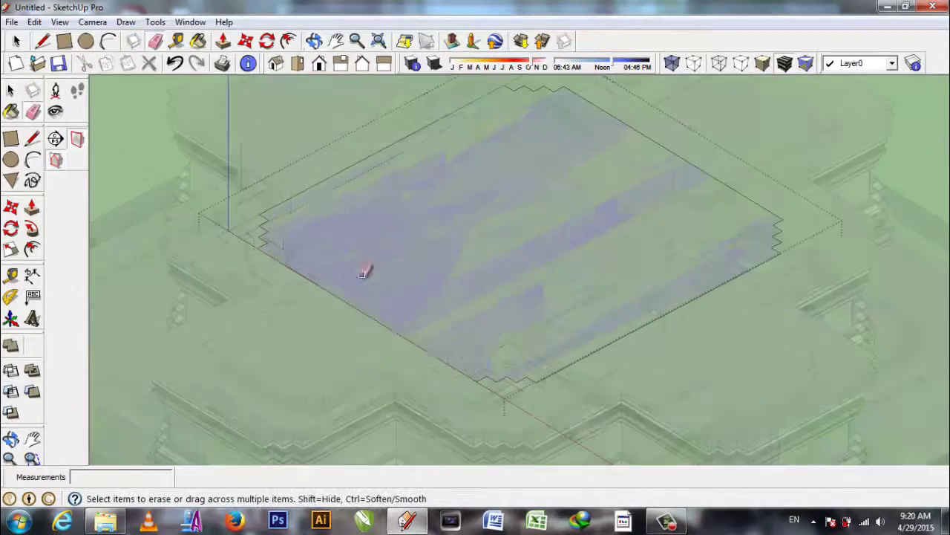
pyautogui.moveTo(365, 269); pyautogui.dragTo(371, 315, button='middle')
pyautogui.press('l')
pyautogui.click(366, 314)
# - Draw the straight stepped edges of the moulding profile on the box's side face
pyautogui.moveTo(369, 243)
pyautogui.mouseDown(button='middle')
pyautogui.moveTo(384, 150)
pyautogui.moveTo(357, 134)
pyautogui.mouseUp(button='middle')
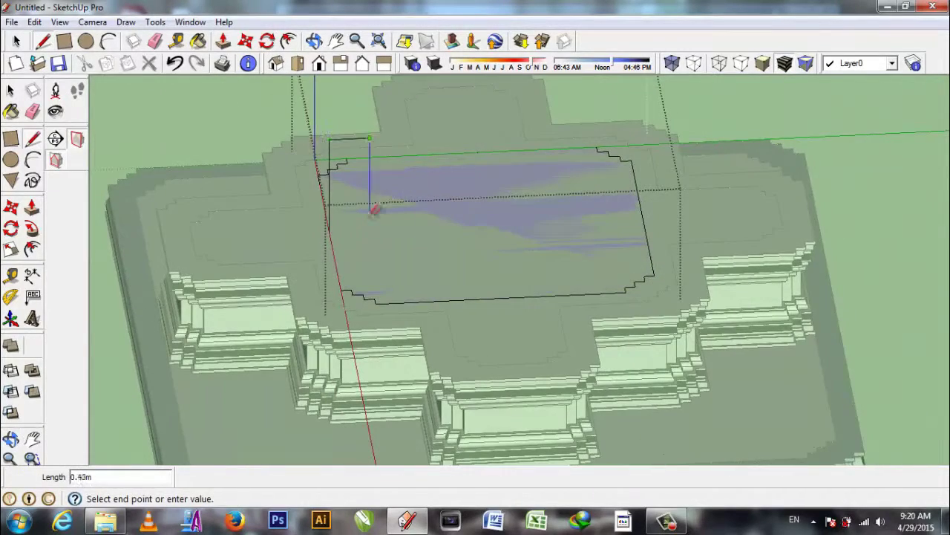
pyautogui.click(332, 231)
pyautogui.scroll(4, 326, 233)
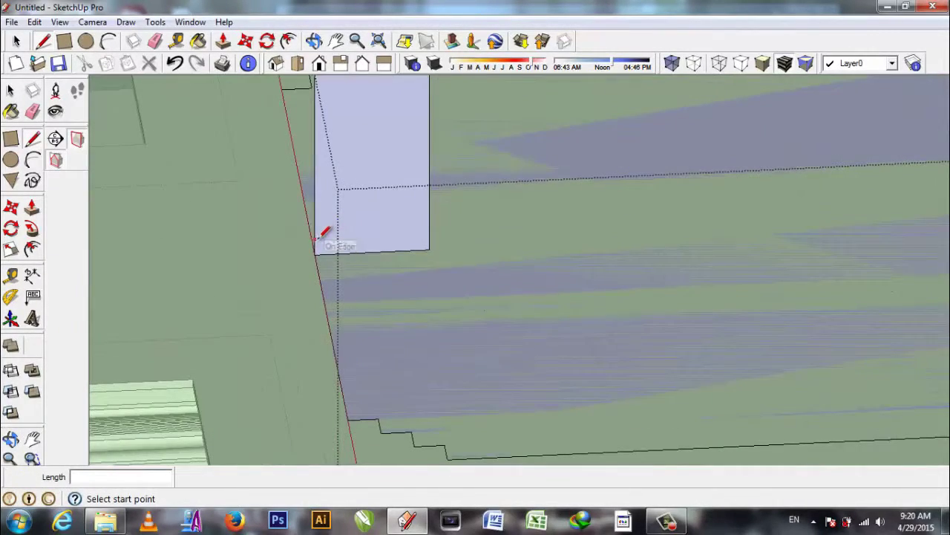
pyautogui.click(429, 248)
pyautogui.scroll(3, 305, 217)
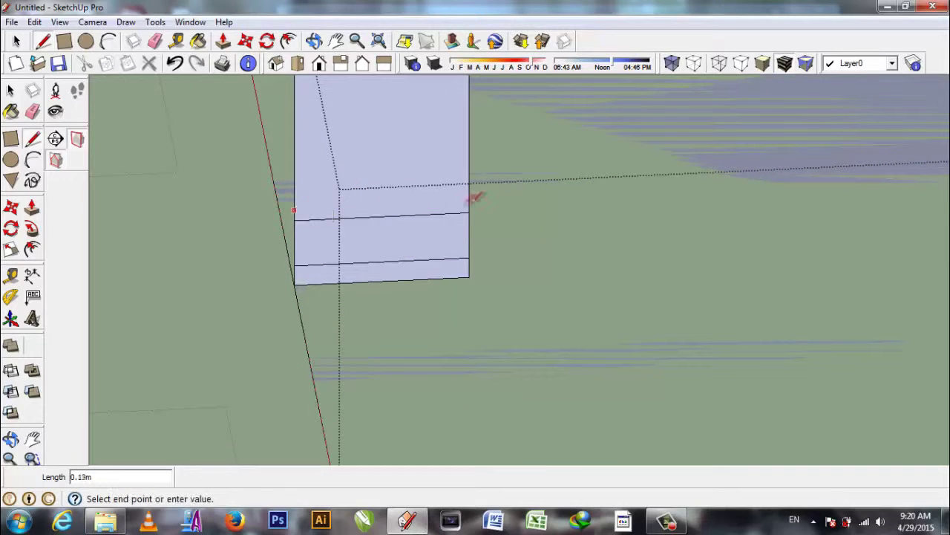
pyautogui.moveTo(473, 202); pyautogui.dragTo(307, 202, button='middle')
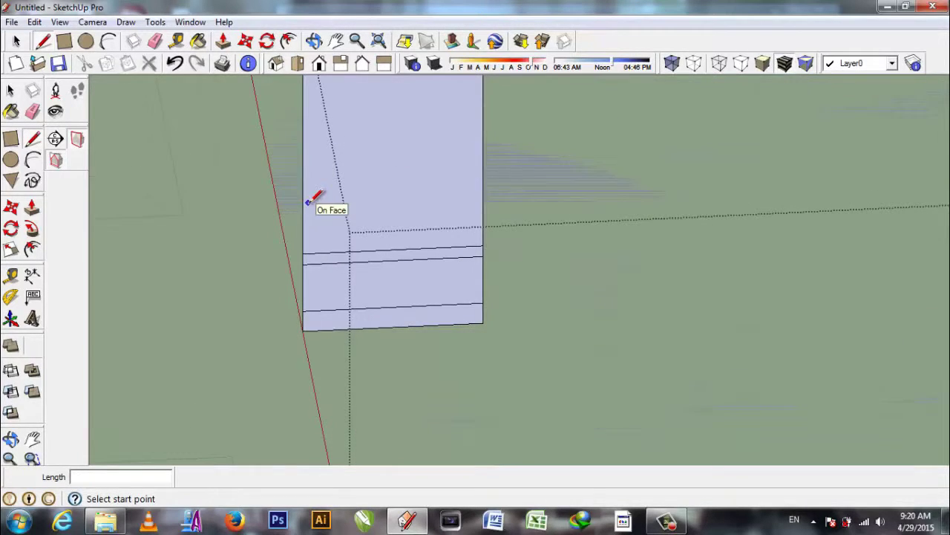
pyautogui.click(302, 242)
pyautogui.scroll(3, 312, 238)
pyautogui.click(310, 249)
pyautogui.click(331, 182)
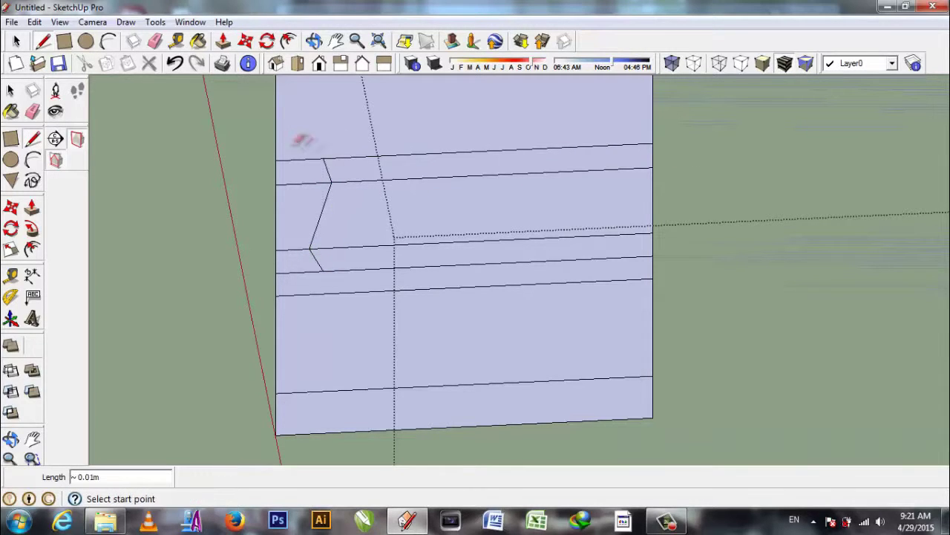
pyautogui.click(652, 113)
# - Add another profile line and two arcs forming the curved cove
pyautogui.click(42, 40)
pyautogui.click(299, 292)
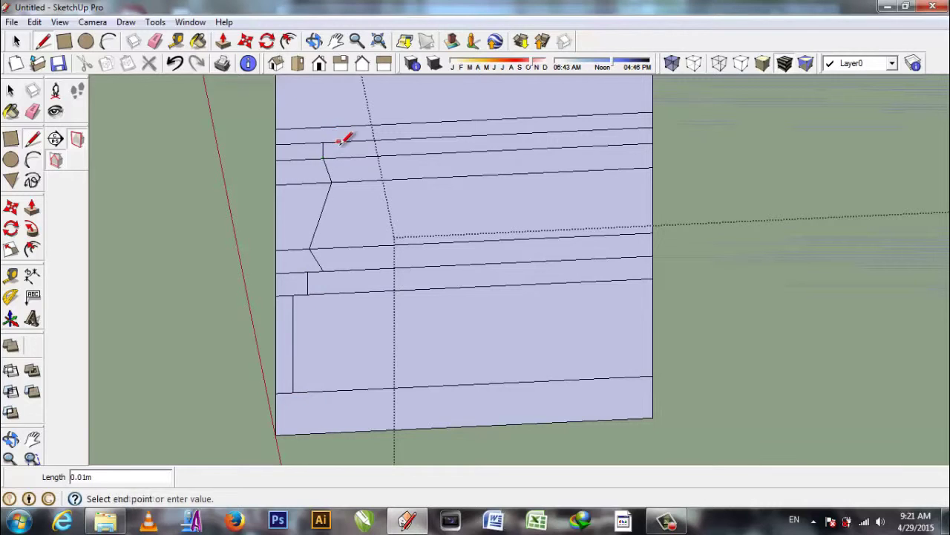
pyautogui.click(108, 42)
pyautogui.scroll(3, 303, 228)
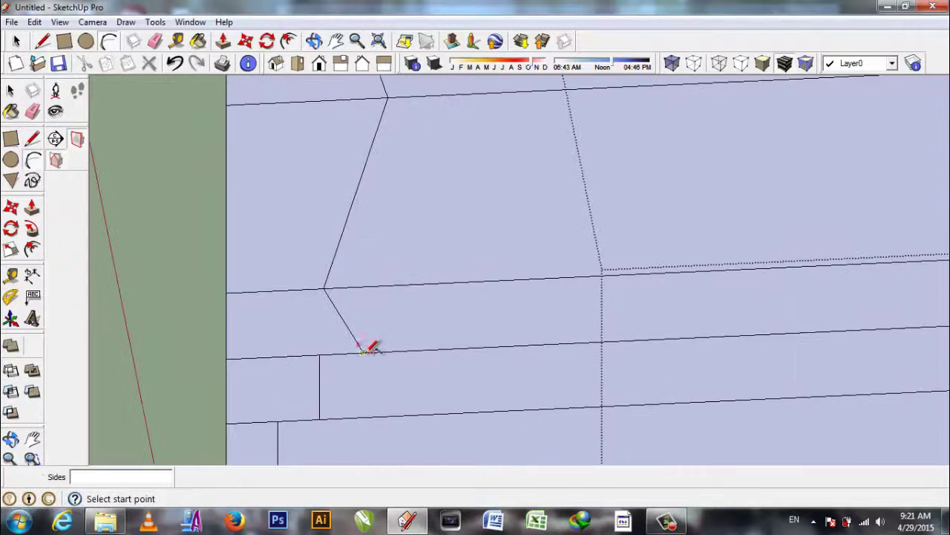
pyautogui.click(342, 282)
pyautogui.keyDown('shift'); pyautogui.moveTo(341, 282); pyautogui.dragTo(338, 376, button='middle'); pyautogui.keyUp('shift')
pyautogui.click(385, 179)
pyautogui.click(363, 111)
pyautogui.click(394, 170)
# - Erase the leftover straight edges along the curve and select the lower profile face
pyautogui.press('e')
pyautogui.scroll(2, 384, 127)
pyautogui.scroll(-2, 297, 350)
pyautogui.moveTo(297, 349); pyautogui.dragTo(287, 355)
pyautogui.scroll(3, 347, 362)
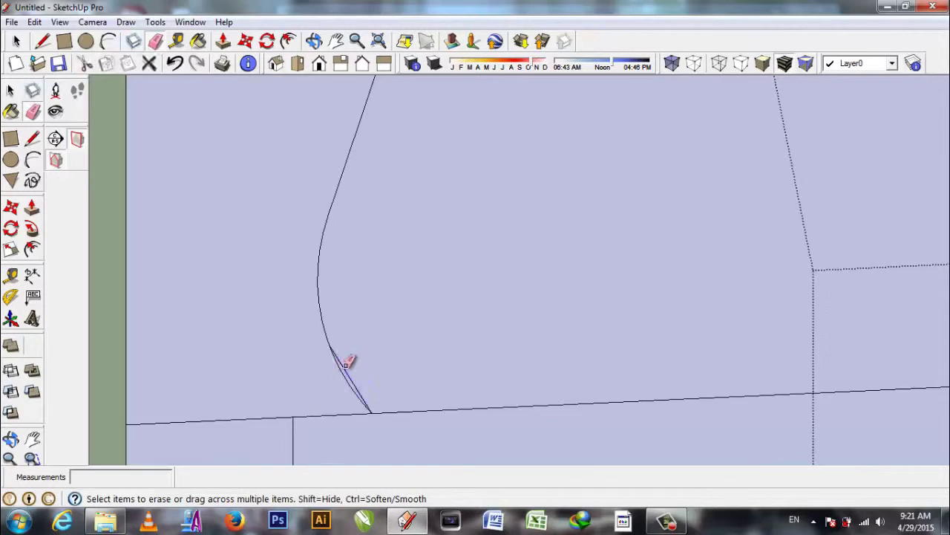
pyautogui.scroll(-3, 347, 362)
pyautogui.scroll(-2, 371, 186)
pyautogui.scroll(-3, 364, 314)
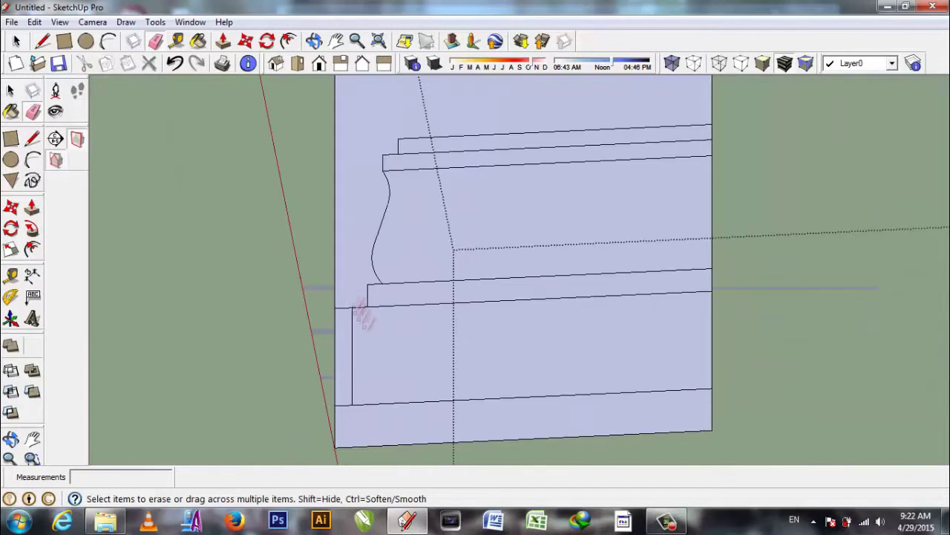
pyautogui.scroll(-3, 475, 283)
pyautogui.press('space')
pyautogui.click(505, 282)
# - Place a copy of the profile face higher up and flip it
pyautogui.press('m')
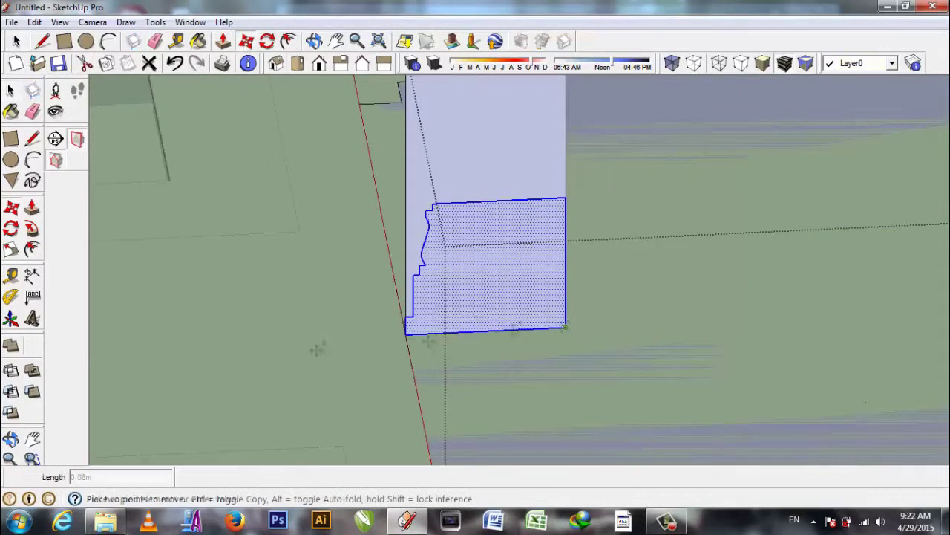
pyautogui.keyDown('ctrl'); pyautogui.moveTo(568, 327); pyautogui.dragTo(297, 282); pyautogui.keyUp('ctrl')
pyautogui.rightClick(275, 284)
pyautogui.click(441, 235)
pyautogui.moveTo(367, 312); pyautogui.dragTo(451, 162, button='middle')
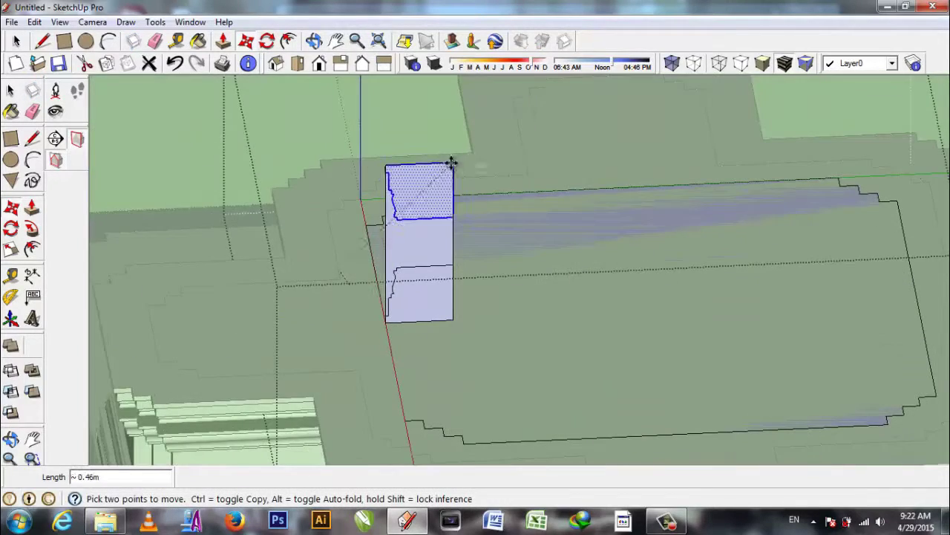
pyautogui.scroll(3, 406, 244)
pyautogui.press('l')
pyautogui.scroll(1, 409, 238)
pyautogui.click(397, 189)
pyautogui.press('e')
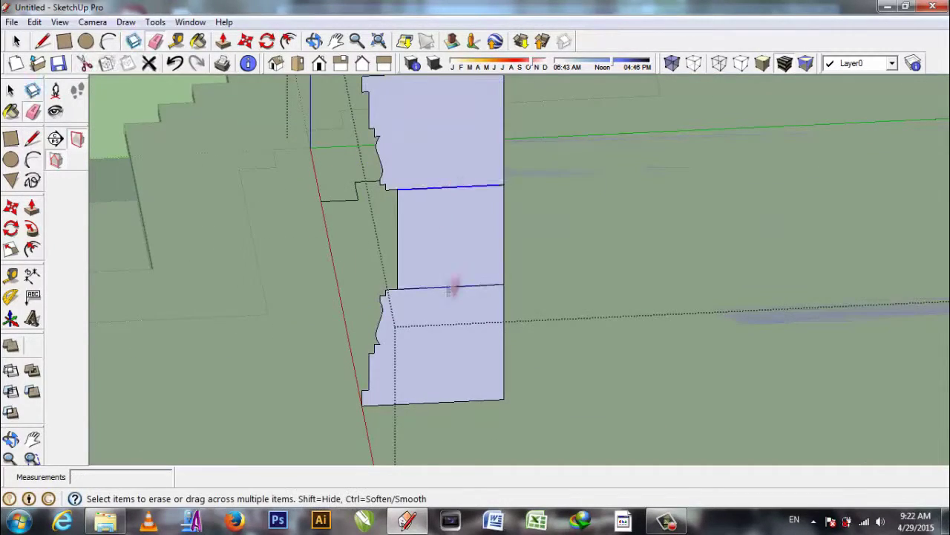
pyautogui.moveTo(453, 237); pyautogui.dragTo(446, 341, button='middle')
# - Push/Pull the profile face into a moulding solid
pyautogui.press('p')
pyautogui.moveTo(454, 395); pyautogui.dragTo(596, 383)
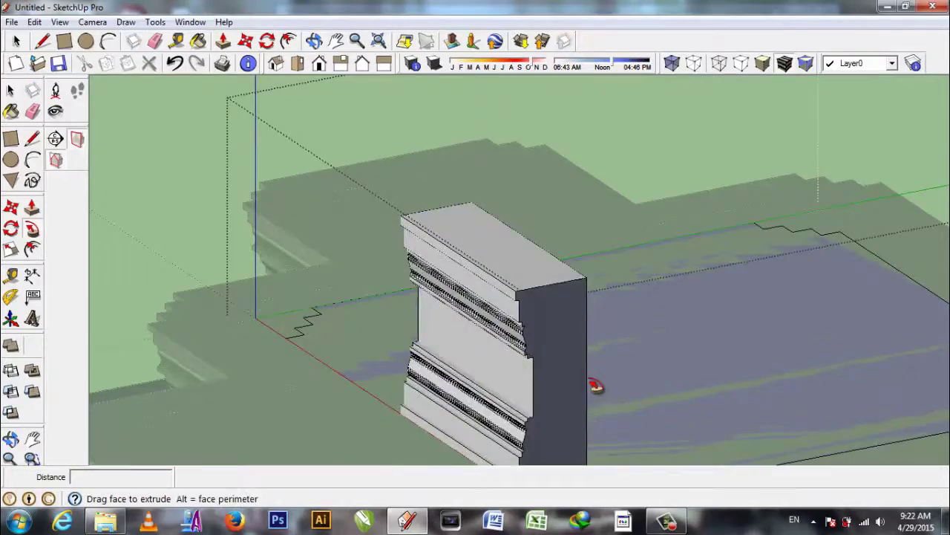
pyautogui.scroll(-5, 596, 384)
pyautogui.moveTo(609, 365); pyautogui.dragTo(564, 349, button='middle')
pyautogui.scroll(4, 426, 399)
# - Move the box group away from the building
pyautogui.press('l')
pyautogui.press('space')
pyautogui.press('q')
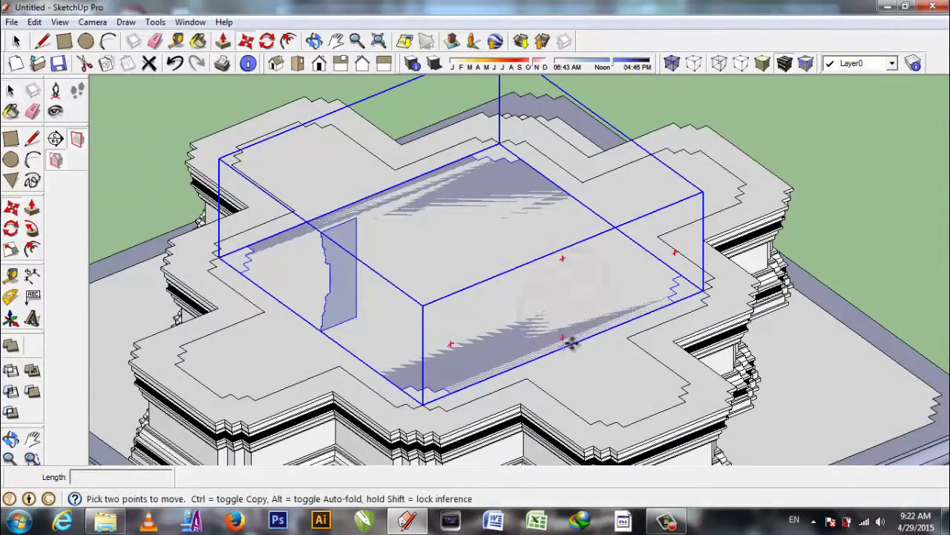
pyautogui.press('m')
pyautogui.click(565, 338)
pyautogui.scroll(-3, 445, 282)
pyautogui.click(367, 198)
# - Inside the box group, Follow Me the profile around the box's top and extrude the top face
pyautogui.press('space')
pyautogui.doubleClick(275, 187)
pyautogui.press('f')
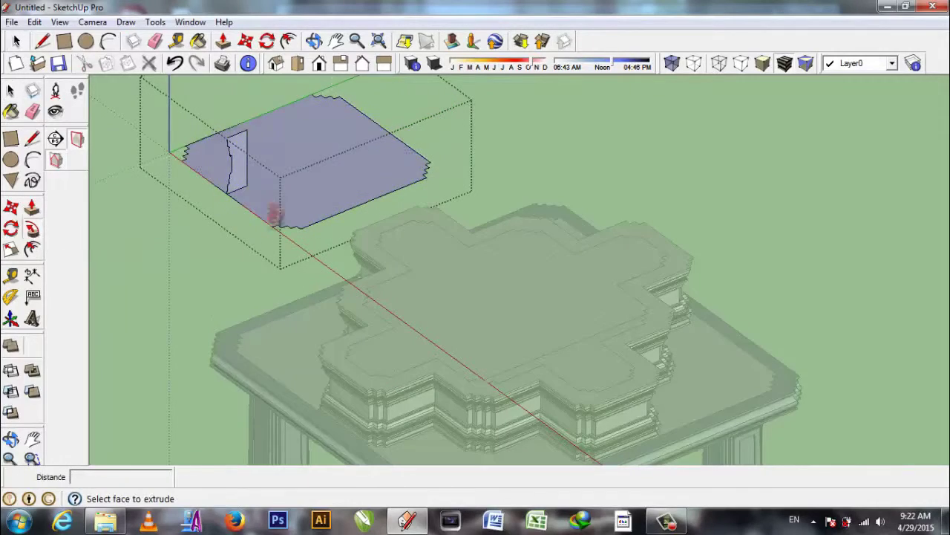
pyautogui.click(241, 178)
pyautogui.scroll(5, 307, 201)
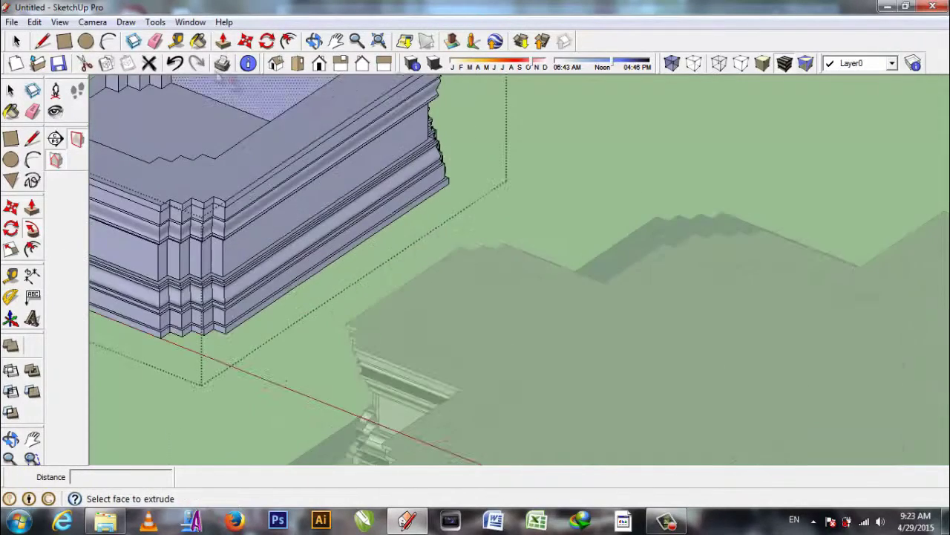
pyautogui.press('p')
pyautogui.click(262, 154)
# - Move the moulded block onto the centre of the cross-shaped base
pyautogui.press('m')
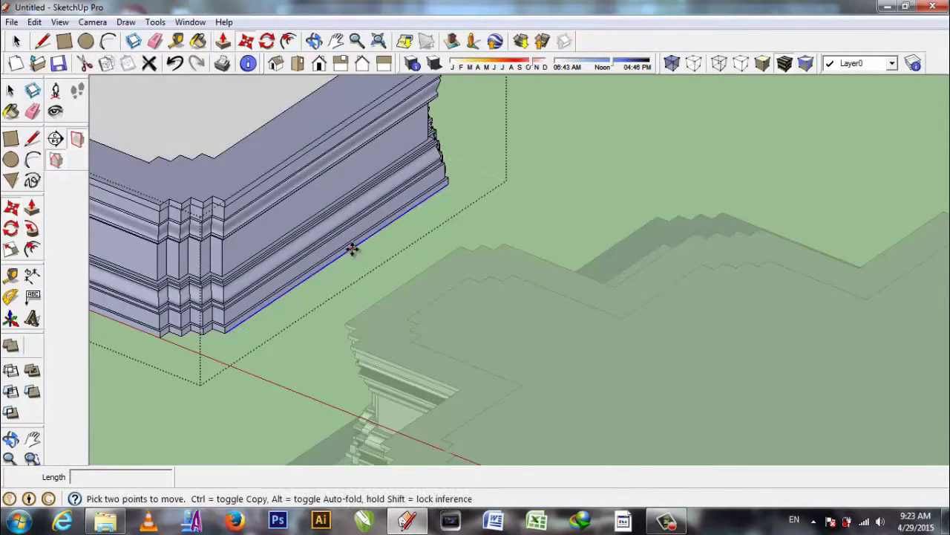
pyautogui.click(338, 264)
pyautogui.press('Escape')
pyautogui.press('Escape')
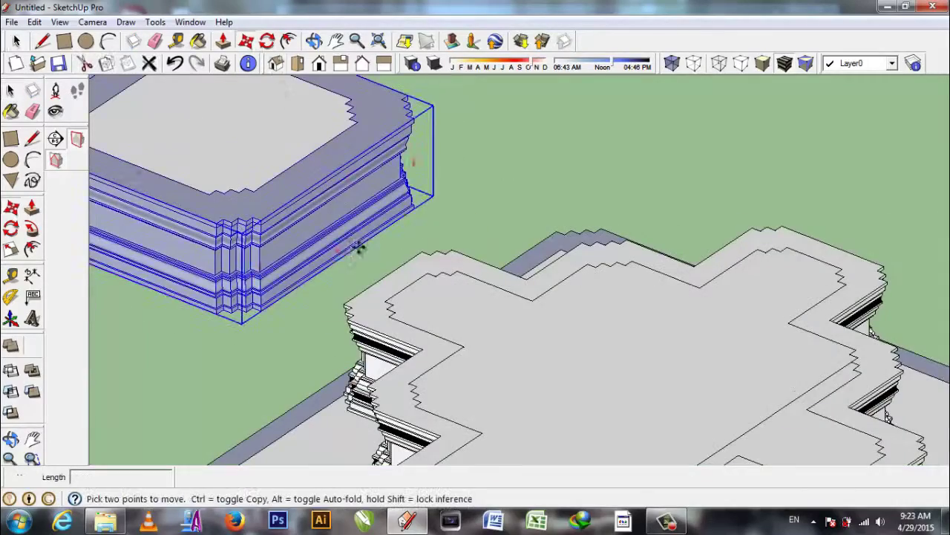
pyautogui.scroll(-2, 360, 278)
pyautogui.click(653, 388)
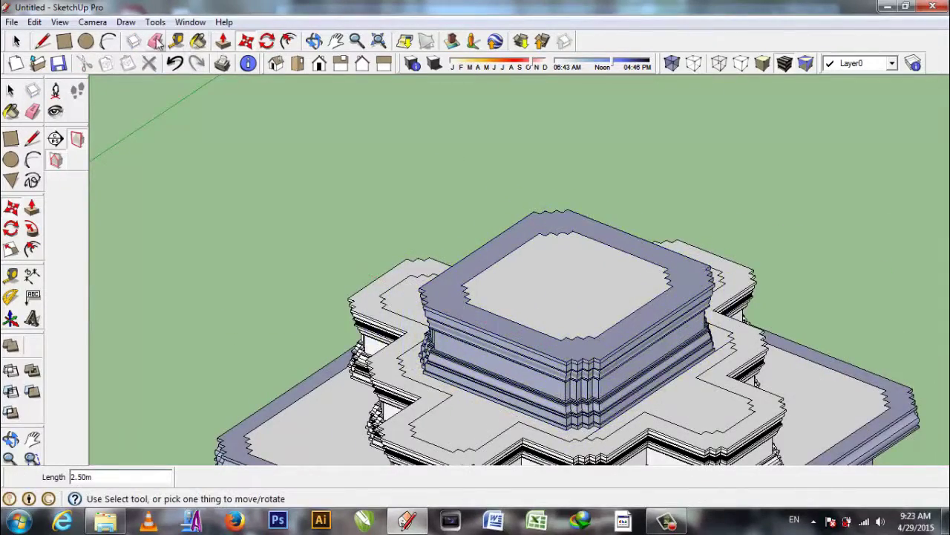
pyautogui.press('e')
pyautogui.scroll(2, 581, 422)
pyautogui.scroll(-5, 582, 422)
# - Find and delete the small stray object beside the pavilion
pyautogui.moveTo(582, 422)
pyautogui.mouseDown(button='middle')
pyautogui.moveTo(437, 357)
pyautogui.moveTo(479, 356)
pyautogui.mouseUp(button='middle')
pyautogui.scroll(3, 436, 357)
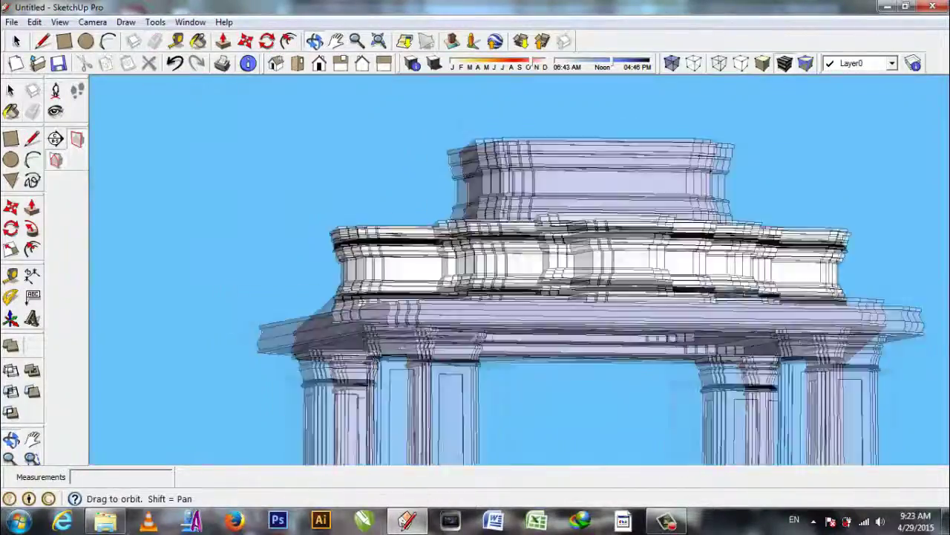
pyautogui.scroll(-2, 479, 356)
pyautogui.scroll(3, 479, 356)
pyautogui.press('space')
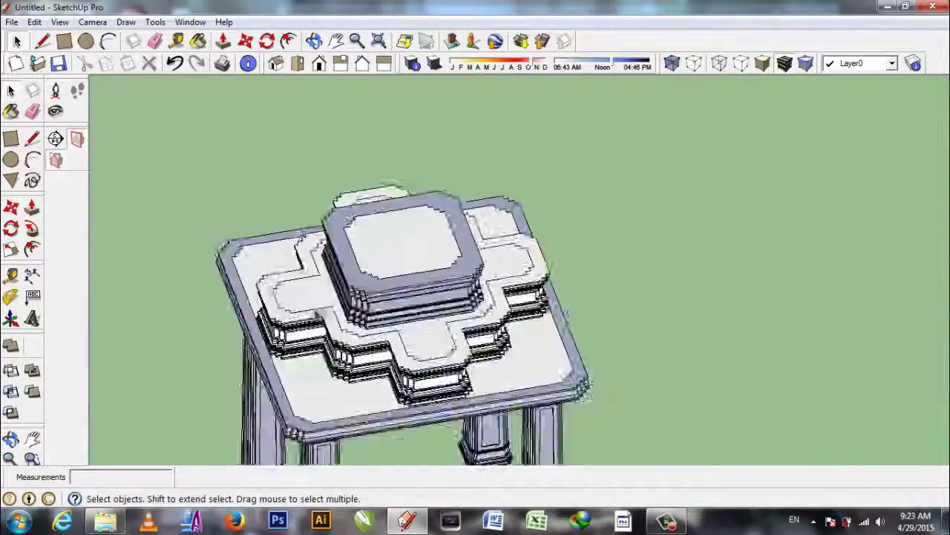
pyautogui.scroll(-4, 479, 356)
pyautogui.moveTo(479, 357); pyautogui.dragTo(339, 387, button='middle')
pyautogui.click(282, 407)
pyautogui.press('Delete')
# - Make the Plan-1 layer visible in the Layers panel
pyautogui.click(190, 21)
pyautogui.click(215, 125)
pyautogui.click(876, 167)
pyautogui.moveTo(479, 344); pyautogui.dragTo(371, 311, button='middle')
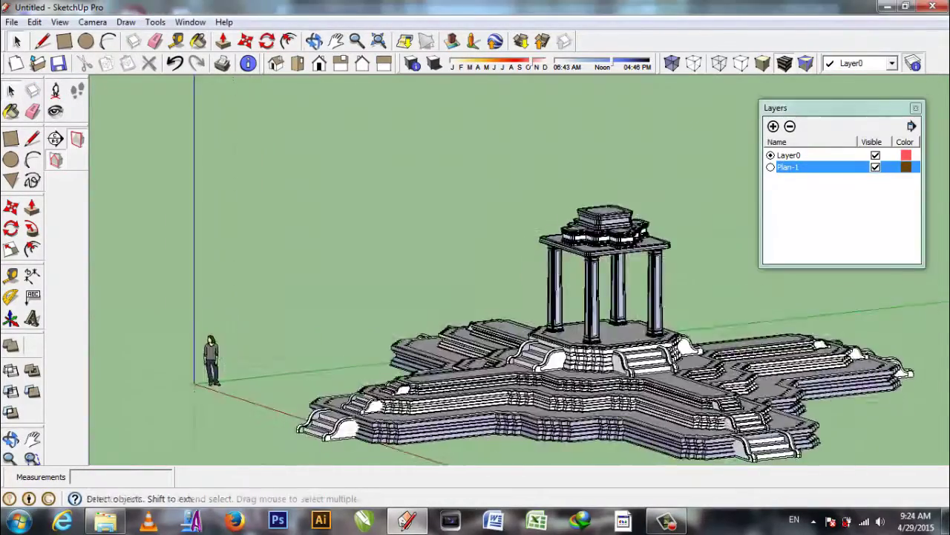
# - Open the stepped platform group for editing
pyautogui.scroll(5, 332, 430)
pyautogui.scroll(-3, 332, 429)
pyautogui.scroll(-3, 382, 382)
pyautogui.moveTo(382, 382); pyautogui.dragTo(395, 330, button='middle')
pyautogui.scroll(3, 391, 344)
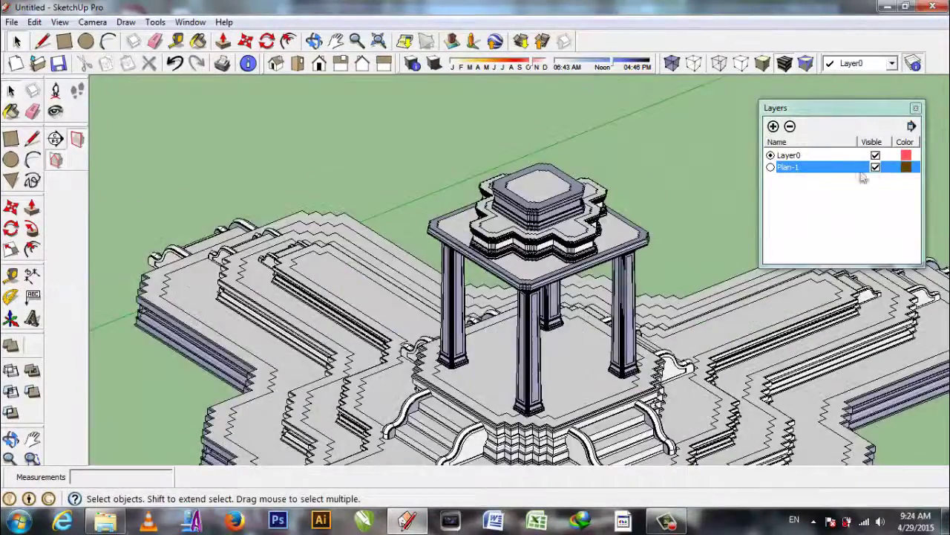
pyautogui.scroll(-5, 475, 297)
pyautogui.scroll(6, 223, 349)
pyautogui.click(259, 449)
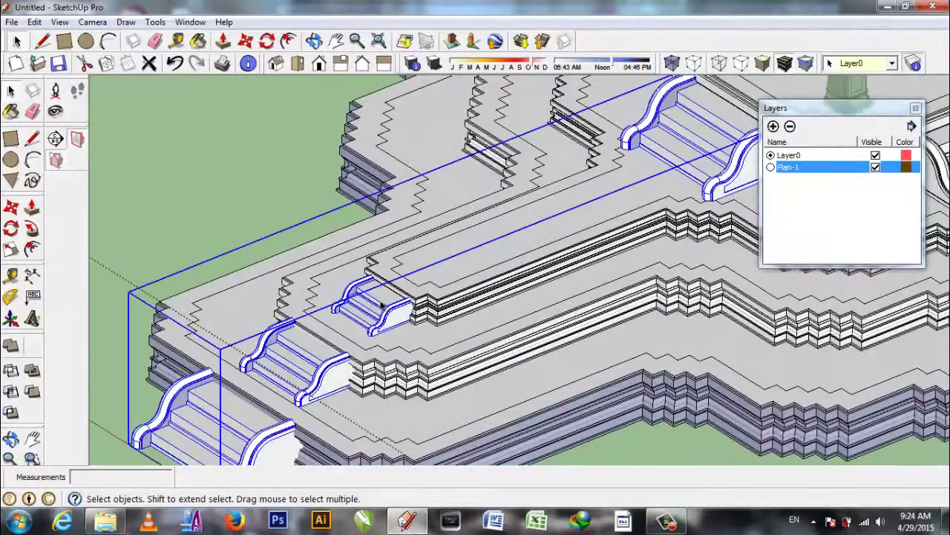
pyautogui.doubleClick(259, 449)
# - Open a stair component and intersect its faces With Model
pyautogui.scroll(-2, 344, 277)
pyautogui.click(343, 277)
pyautogui.doubleClick(343, 277)
pyautogui.rightClick(348, 285)
pyautogui.click(546, 217)
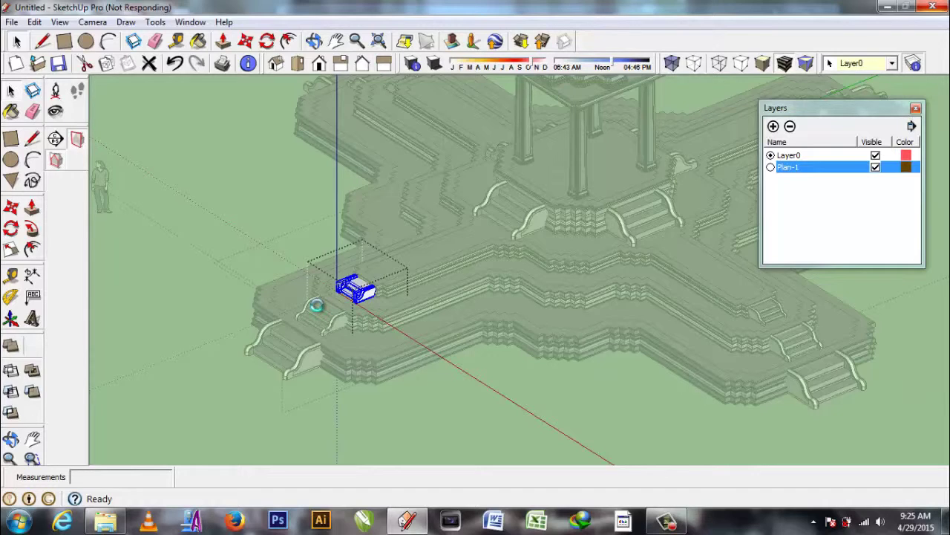
# - Intersect the other stair flights' faces With Model
pyautogui.scroll(3, 315, 306)
pyautogui.scroll(2, 349, 327)
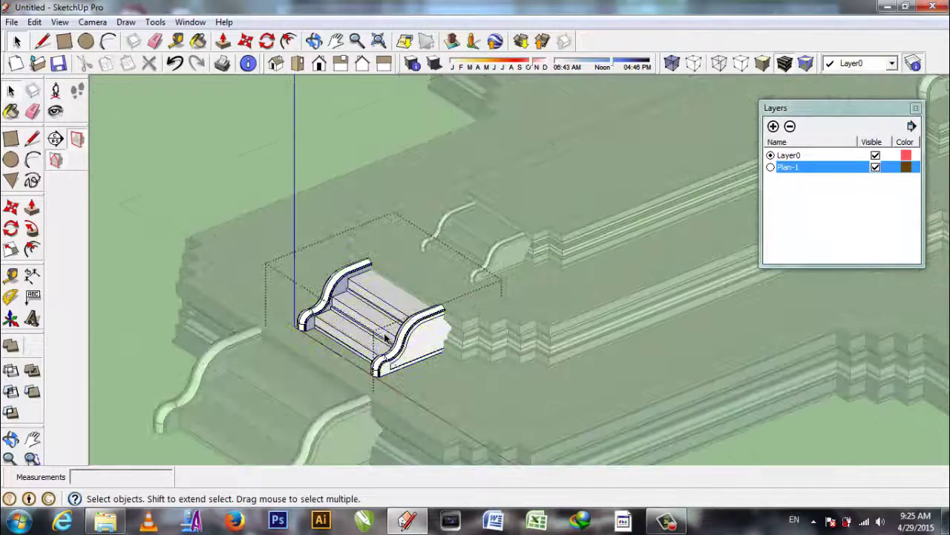
pyautogui.rightClick(364, 335)
pyautogui.click(522, 233)
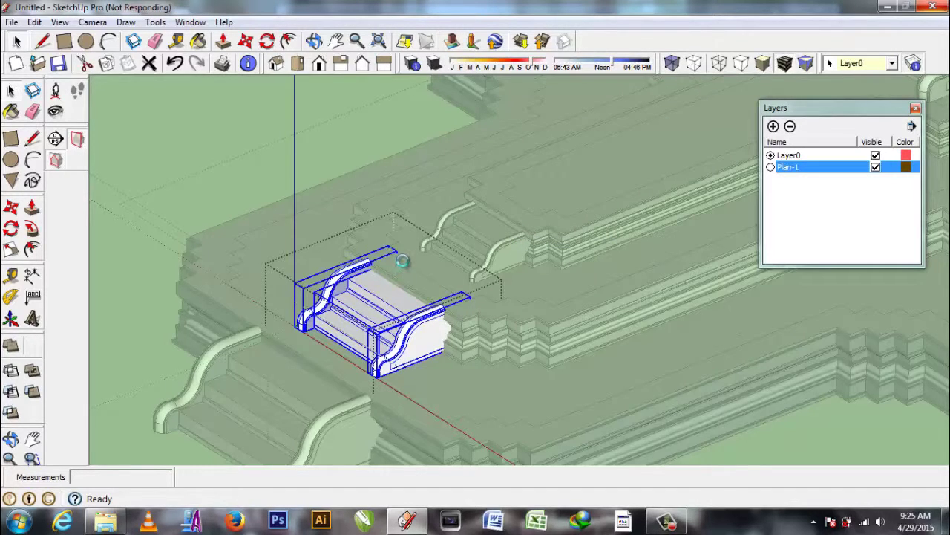
pyautogui.scroll(-2, 391, 278)
pyautogui.scroll(3, 285, 392)
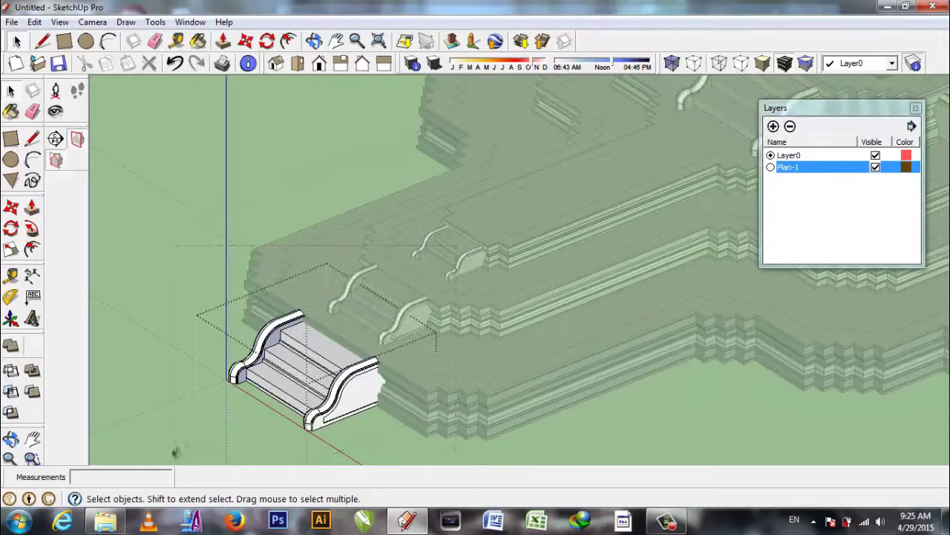
pyautogui.rightClick(285, 392)
pyautogui.press('Escape')
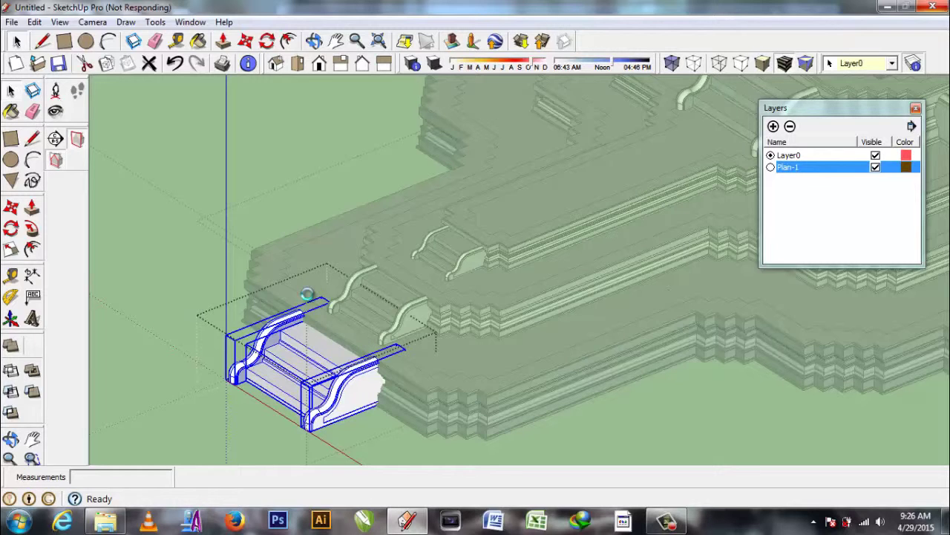
pyautogui.scroll(-2, 468, 219)
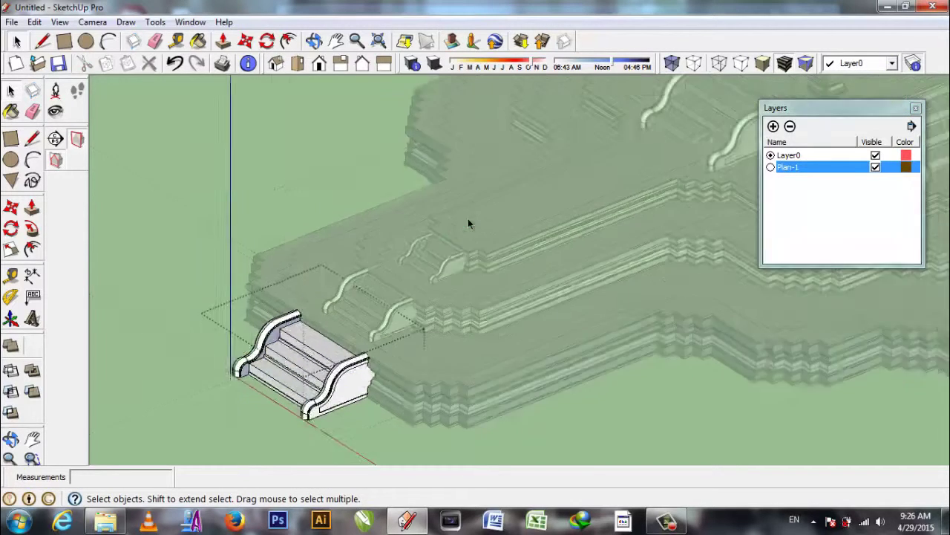
pyautogui.scroll(-3, 467, 218)
pyautogui.rightClick(587, 177)
pyautogui.click(778, 338)
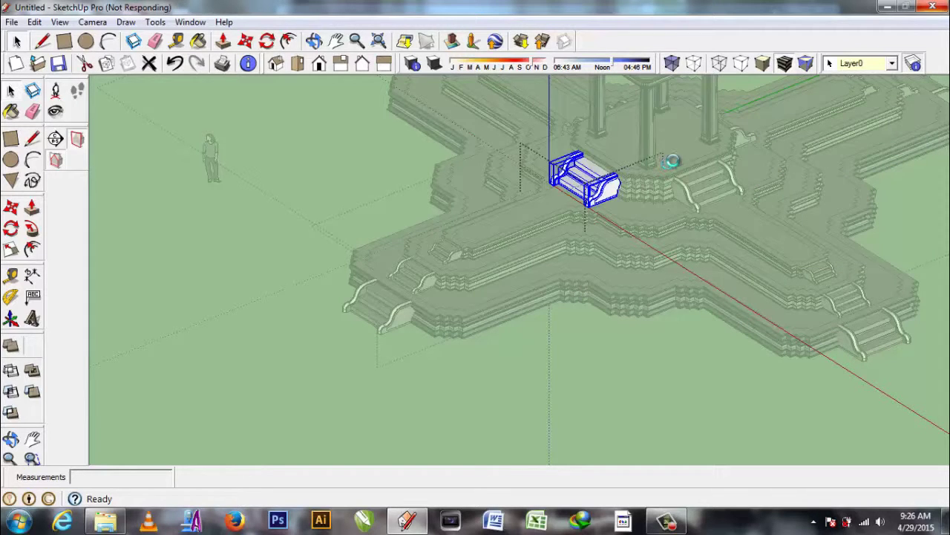
pyautogui.click(602, 263)
# - Orbit and pan to a top-down view of the whole temple
pyautogui.moveTo(609, 263)
pyautogui.mouseDown(button='middle')
pyautogui.moveTo(271, 195)
pyautogui.moveTo(431, 240)
pyautogui.mouseUp(button='middle')
pyautogui.scroll(5, 431, 240)
pyautogui.scroll(-5, 476, 277)
pyautogui.keyDown('shift'); pyautogui.moveTo(477, 276); pyautogui.dragTo(446, 245, button='middle'); pyautogui.keyUp('shift')
pyautogui.scroll(3, 445, 246)
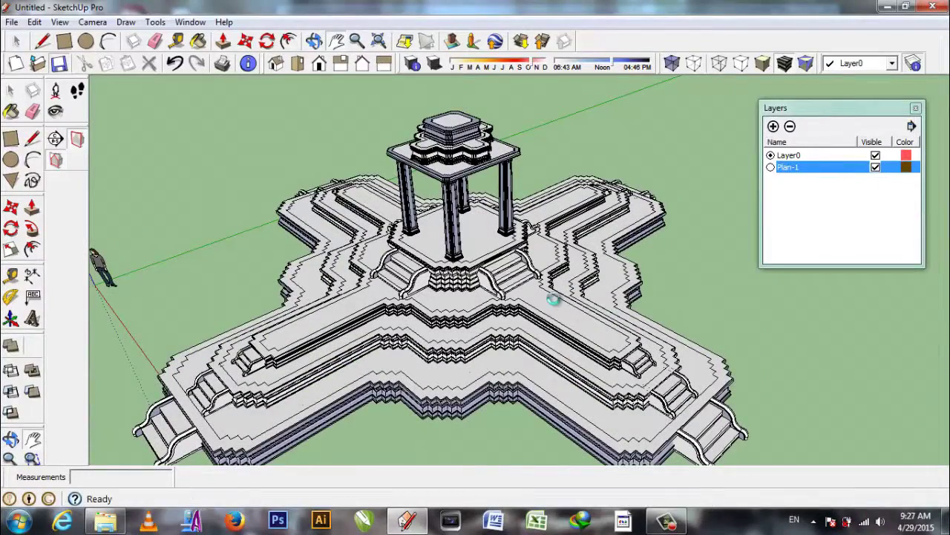